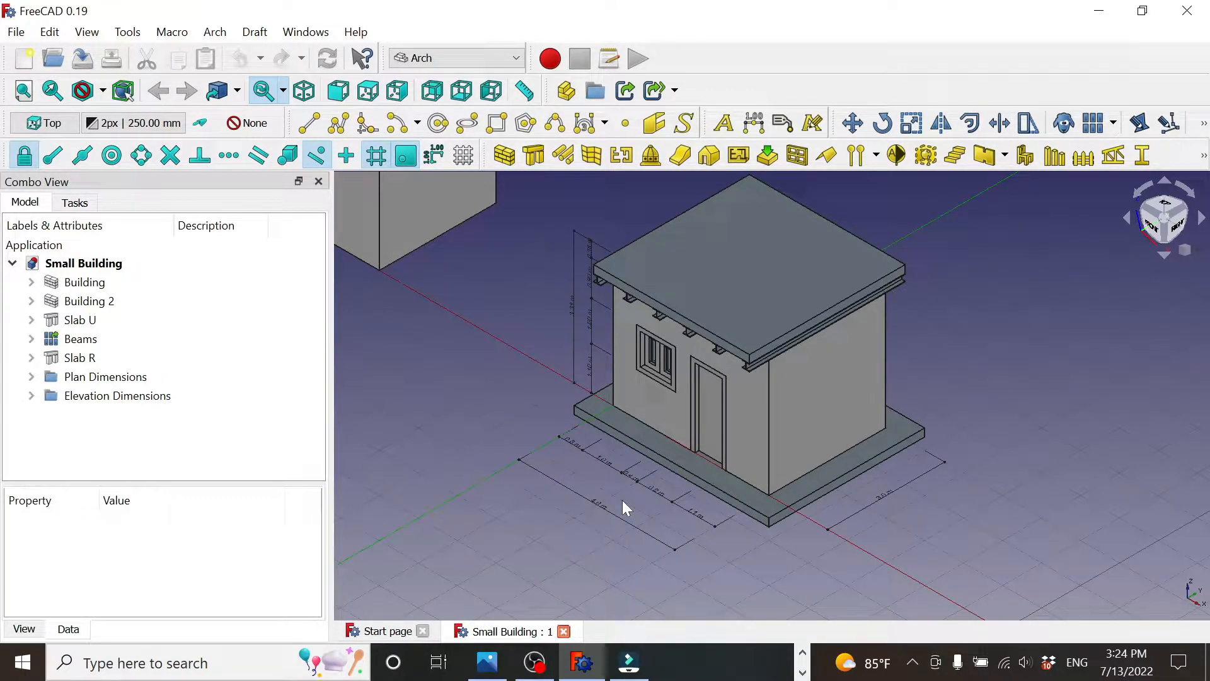
View the reference A3 sheet with plan and elevation, and examine the Building object's walls, door and window in the model tree
key("alt+Tab")
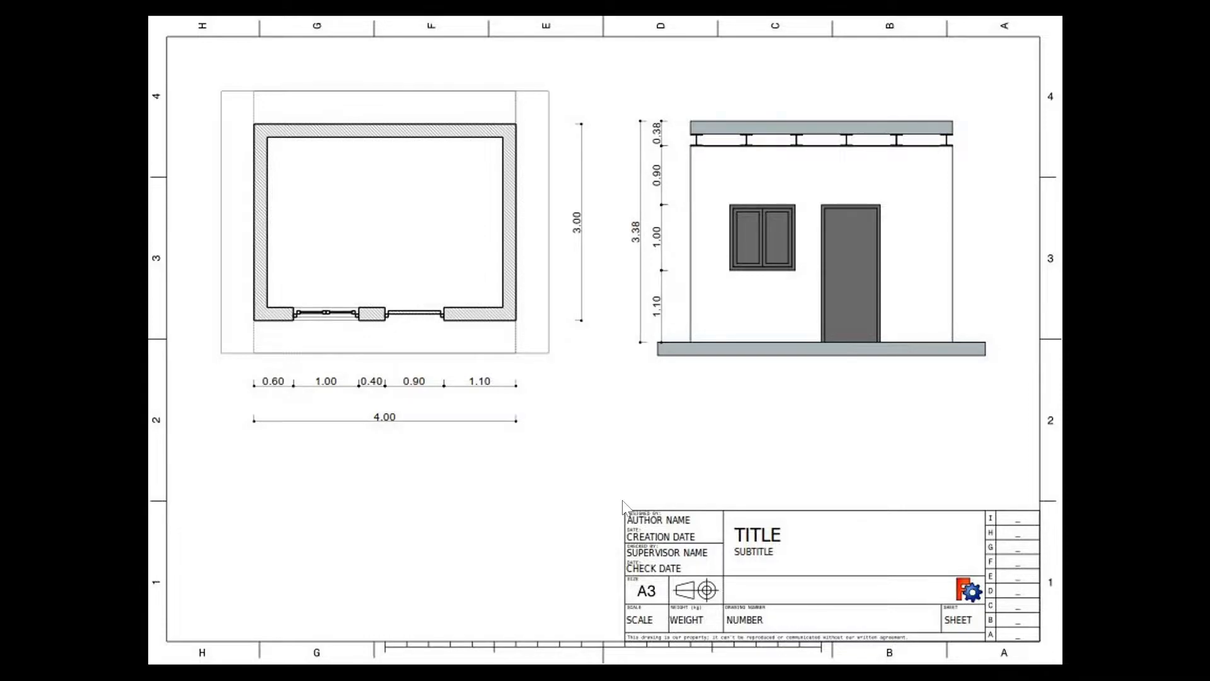
key("alt+Tab")
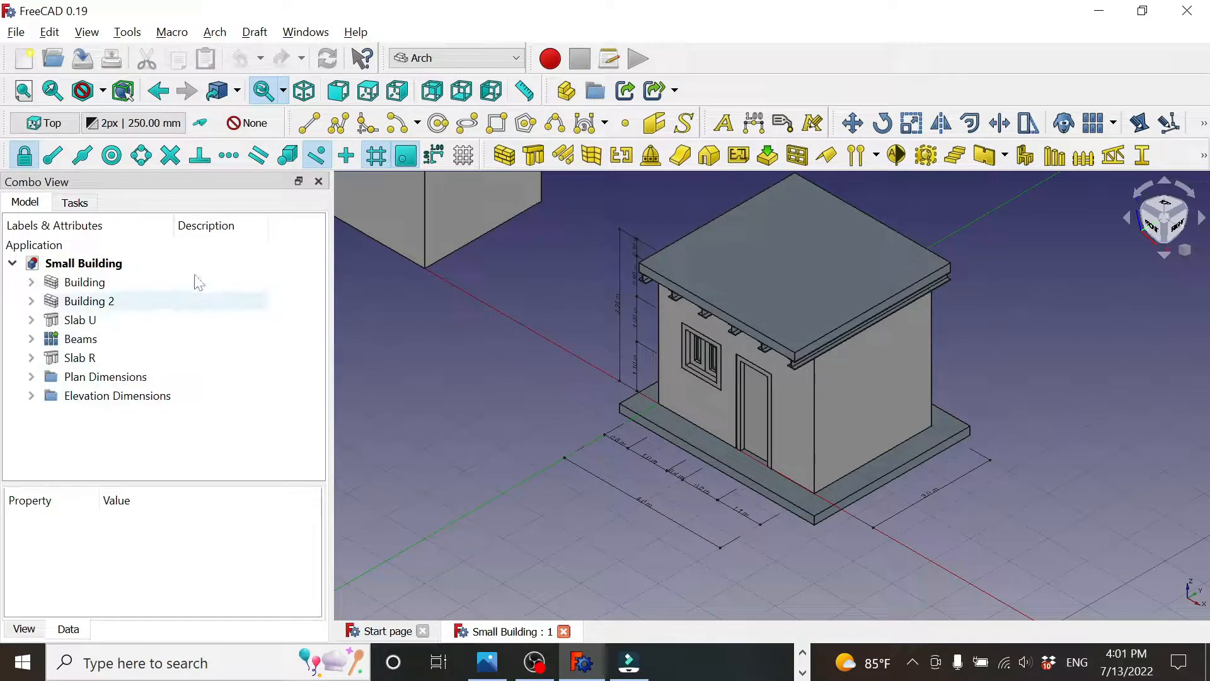
left_click(99, 272)
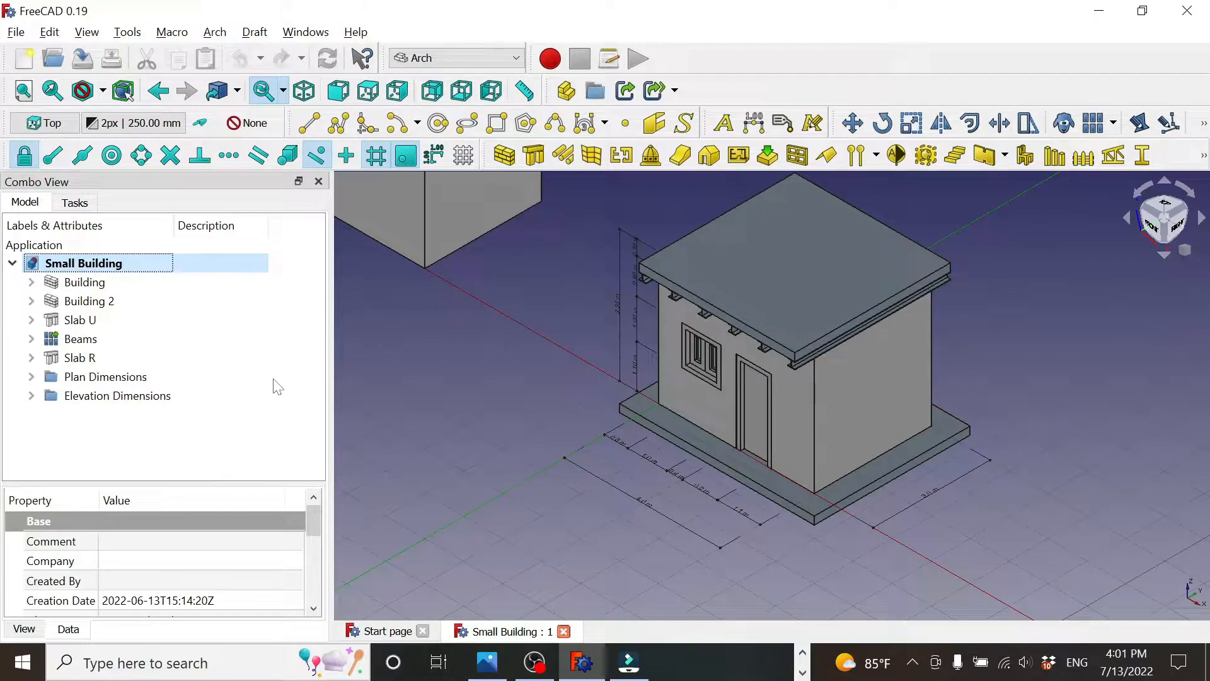
left_click(98, 287)
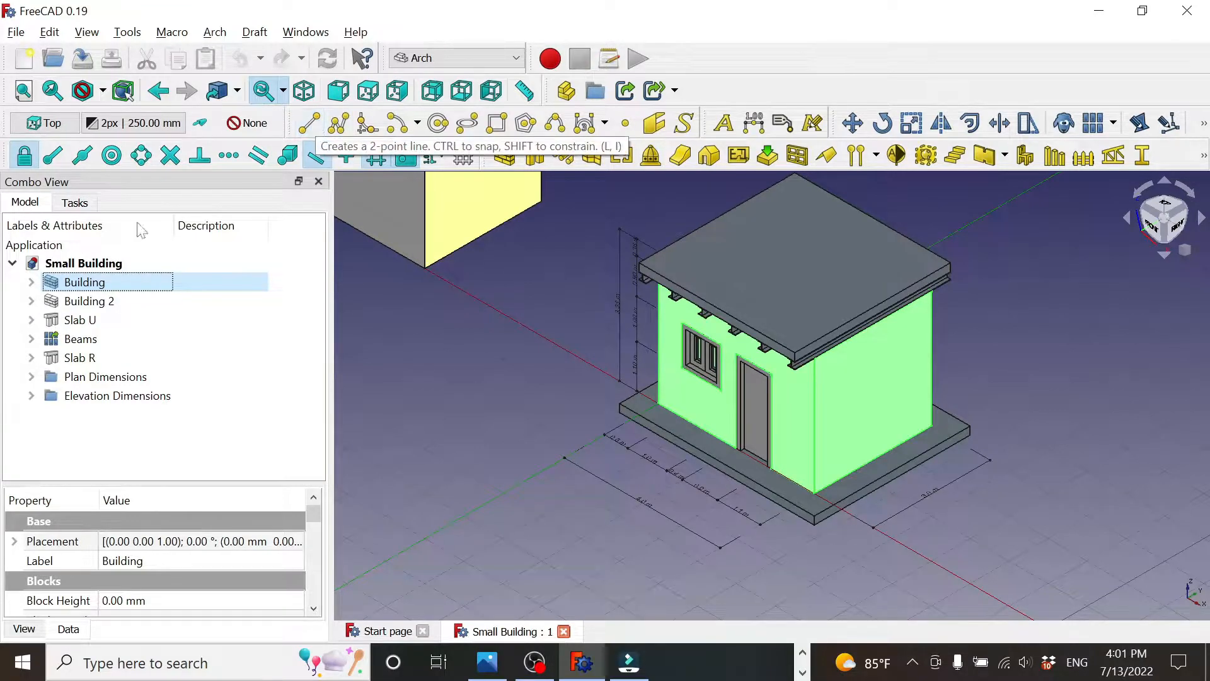
left_click(30, 283)
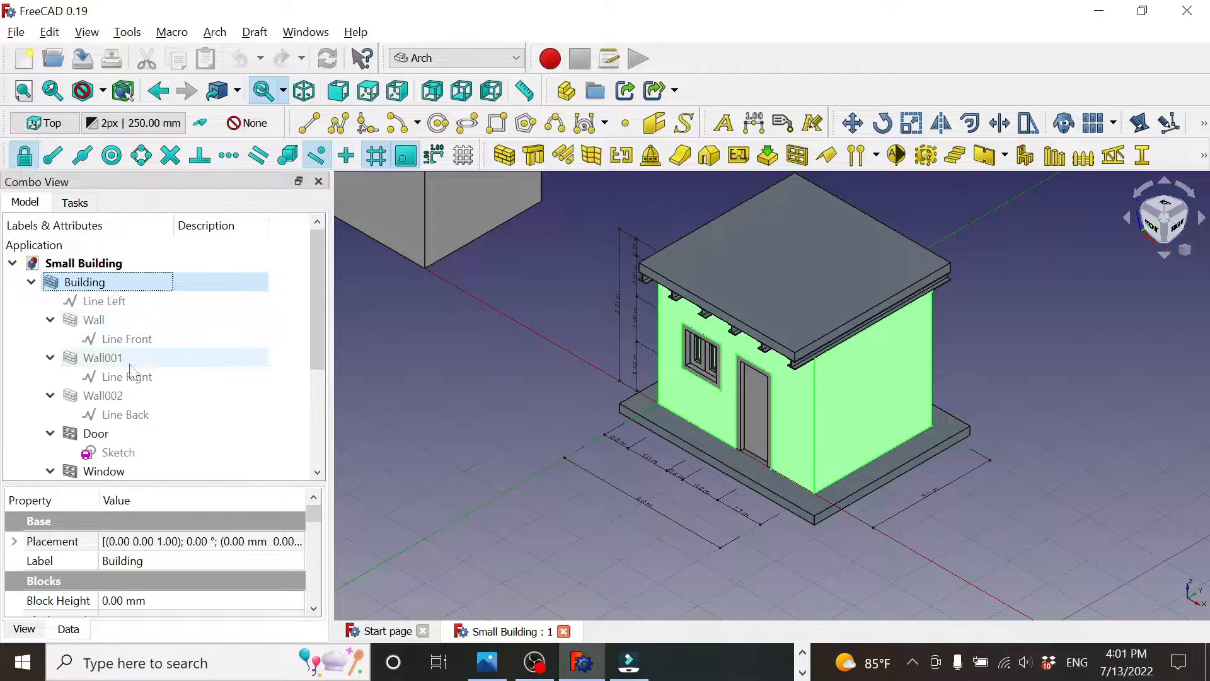
left_click_drag(311, 292, 311, 329)
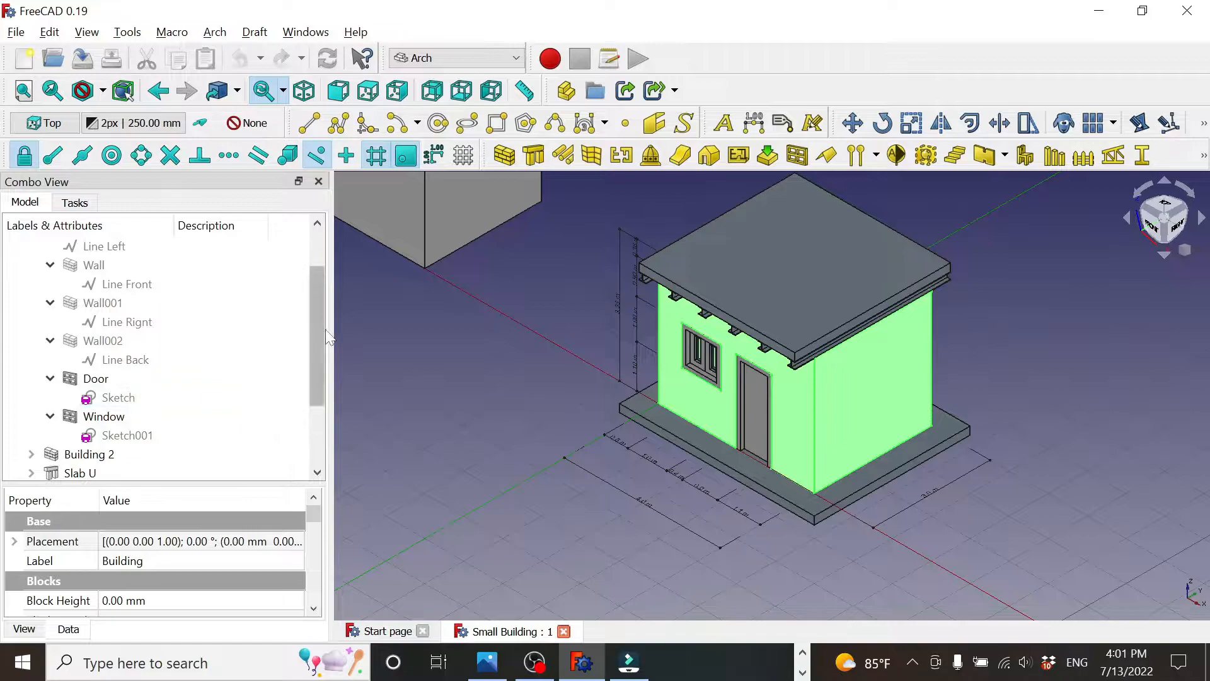
scroll(326, 370, "down", 2)
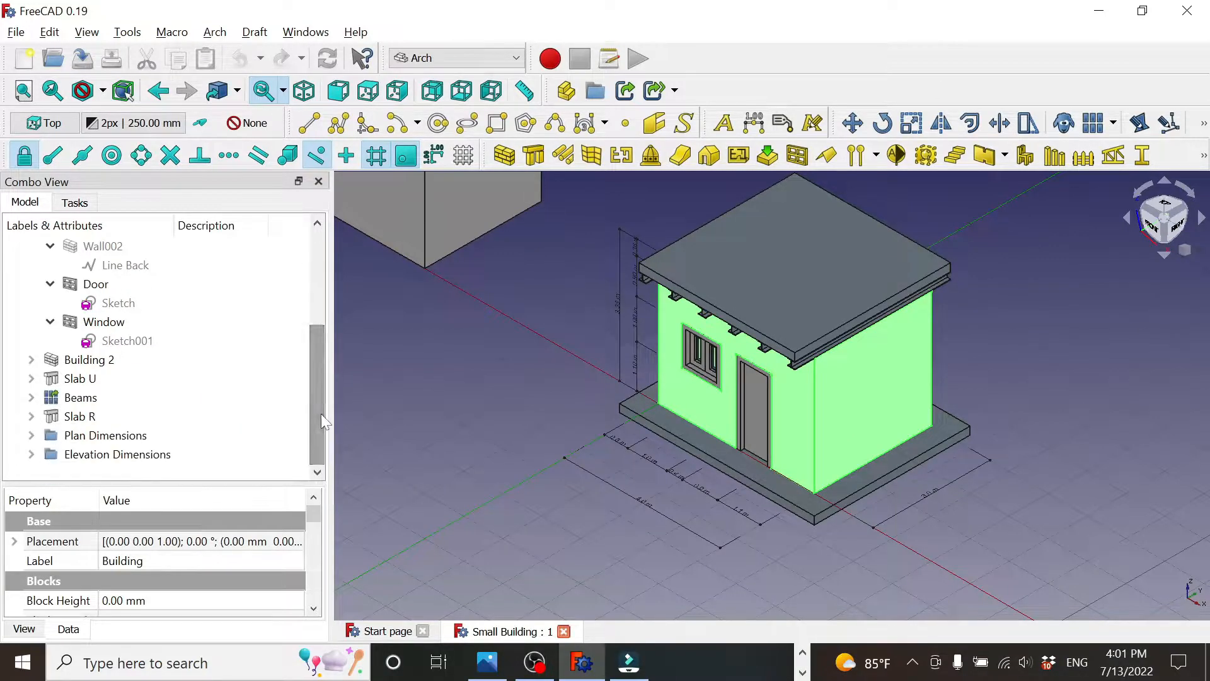
Inspect Building 2, Slab U, Beams, Slab R and the Plan Dimensions group by highlighting each in the model
left_click(87, 360)
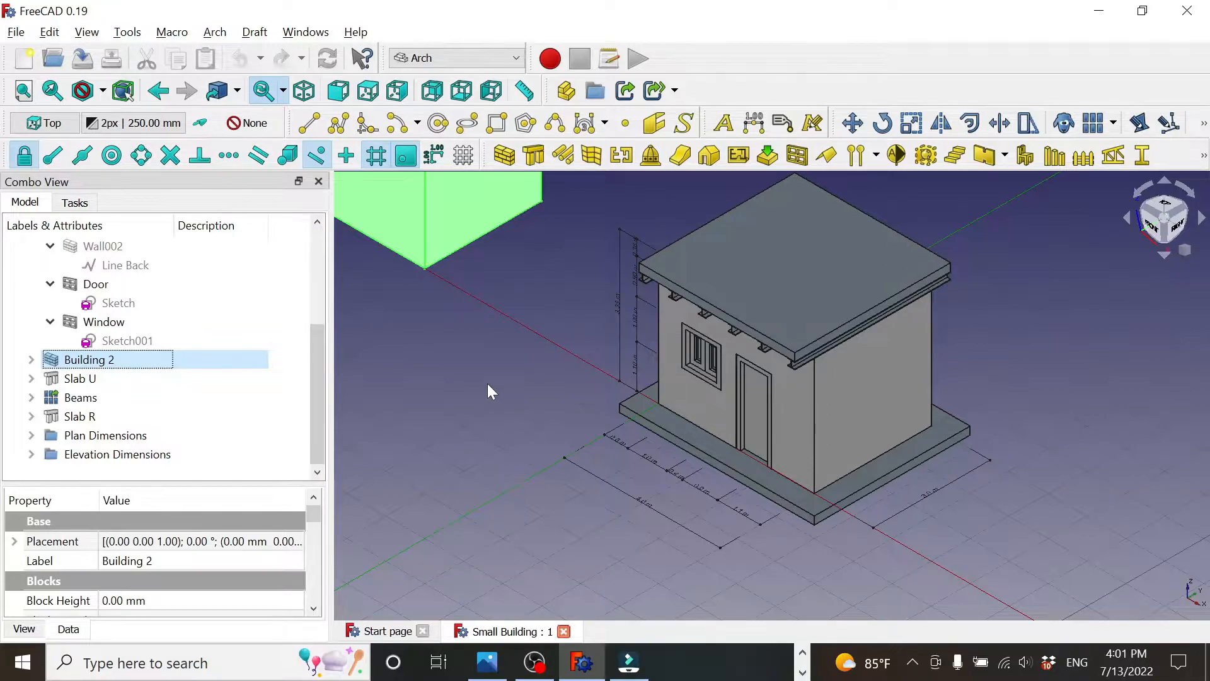
key("v")
key("s")
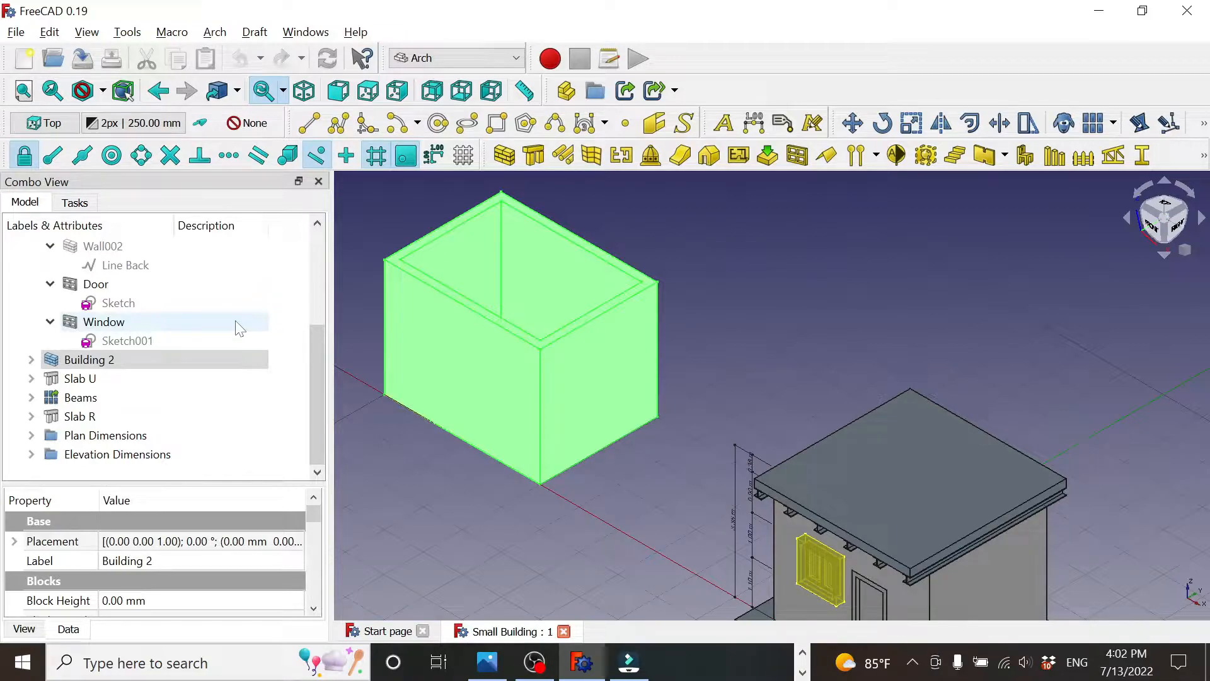
left_click(74, 380)
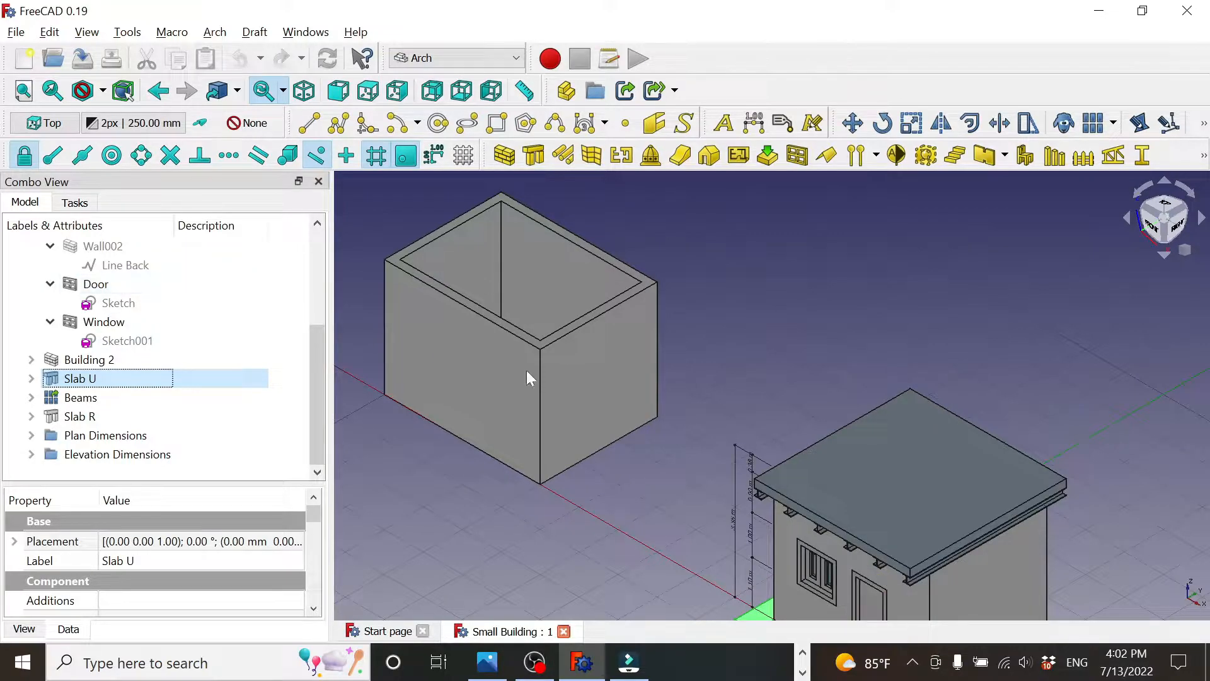
middle_click_drag(687, 508, 603, 334)
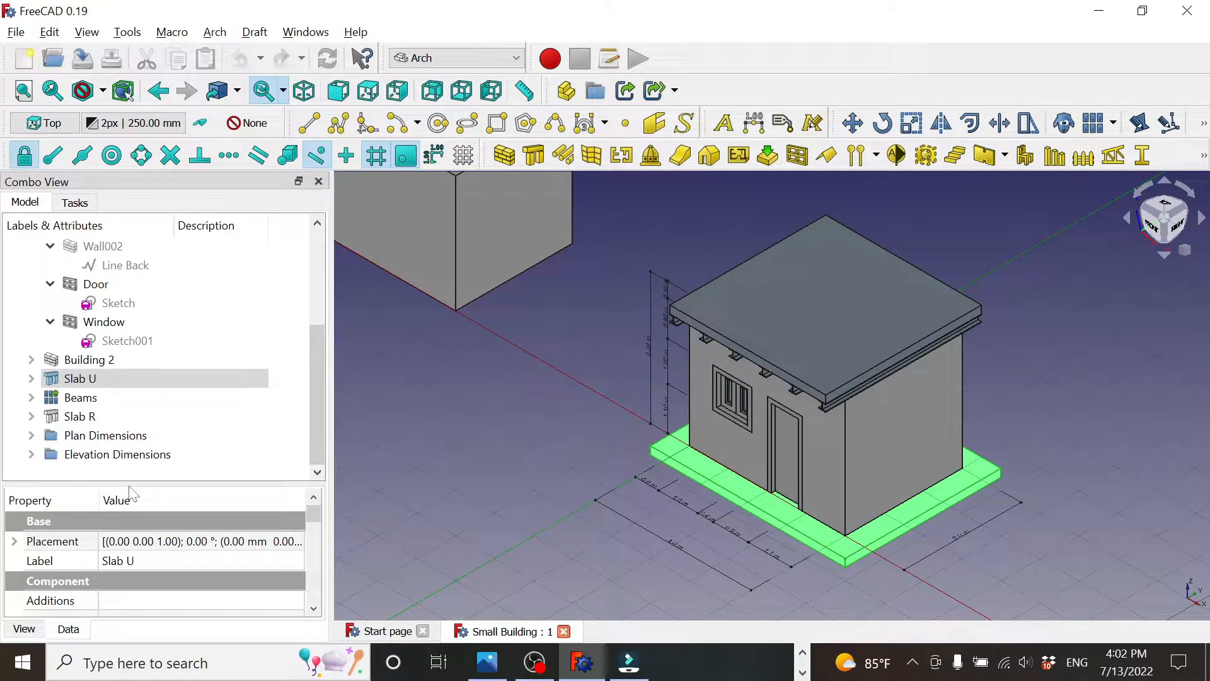
left_click(95, 397)
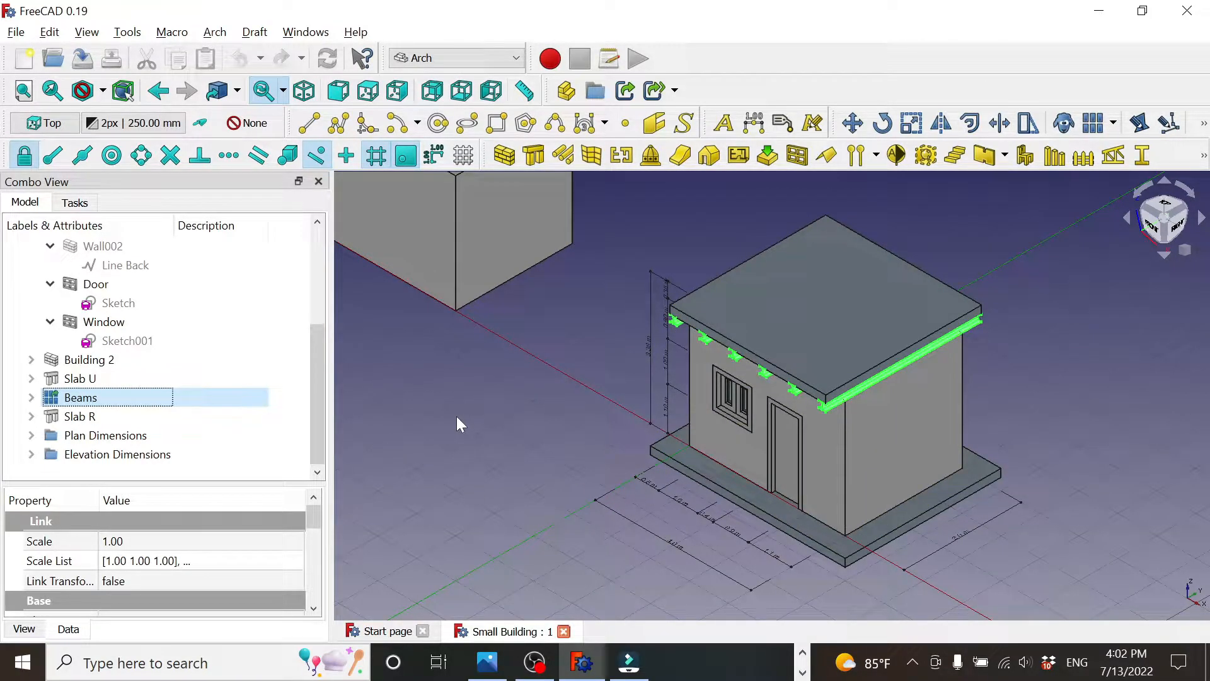
left_click(78, 416)
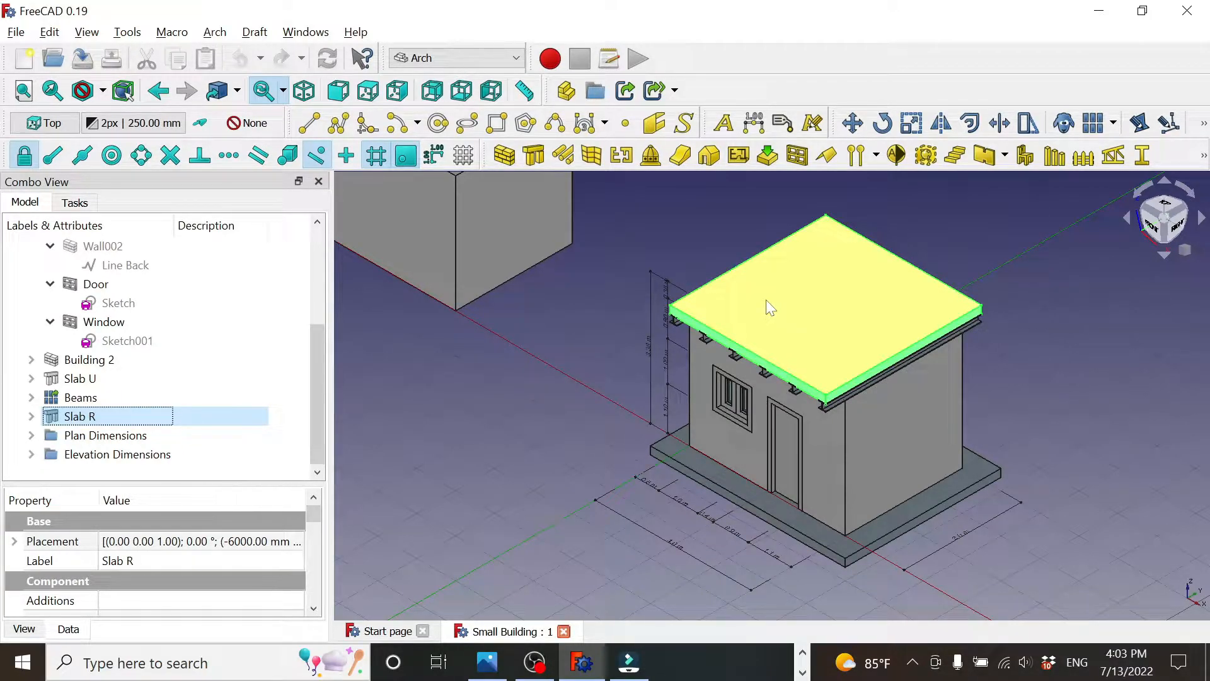
left_click(108, 436)
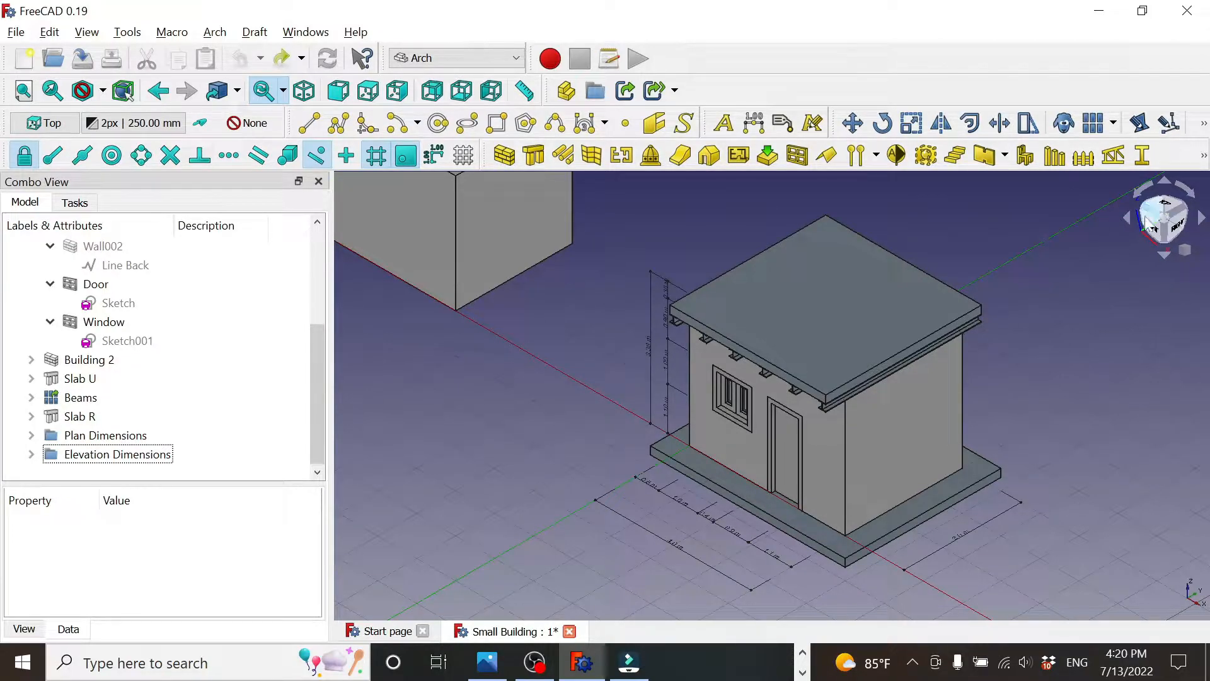
Show the building from the top and expand the Plan Dimensions group to list all its dimensions
left_click(1163, 210)
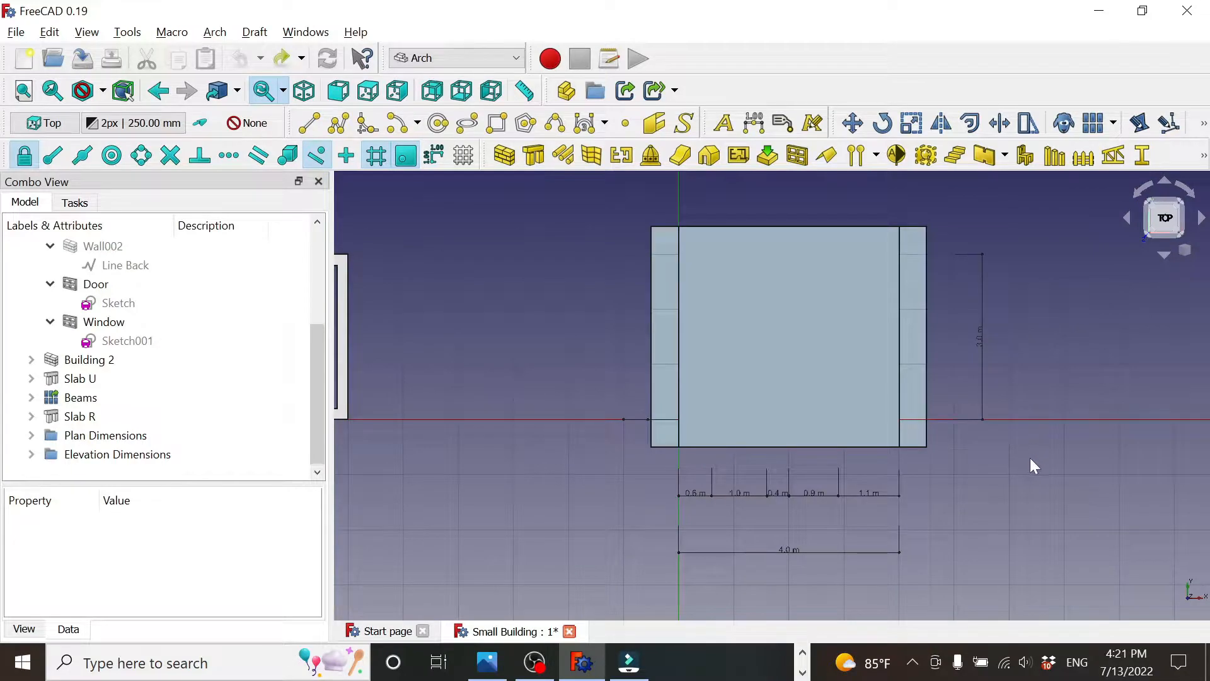
middle_click_drag(1030, 460, 958, 463)
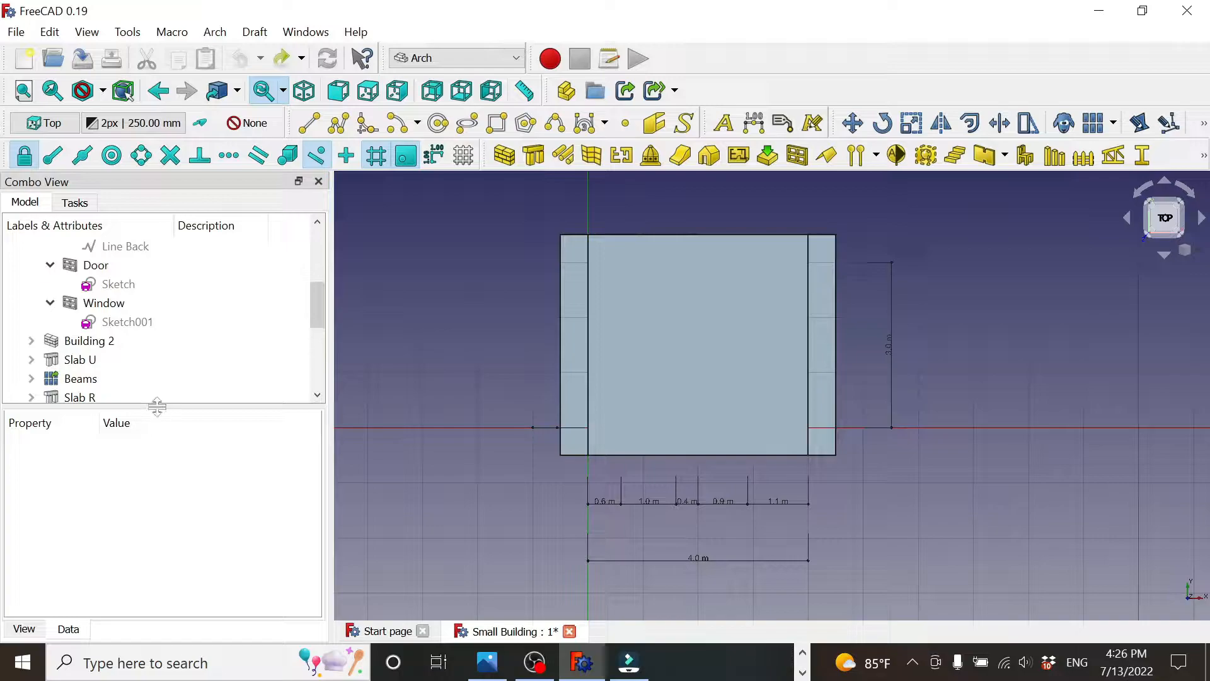
left_click_drag(157, 406, 157, 537)
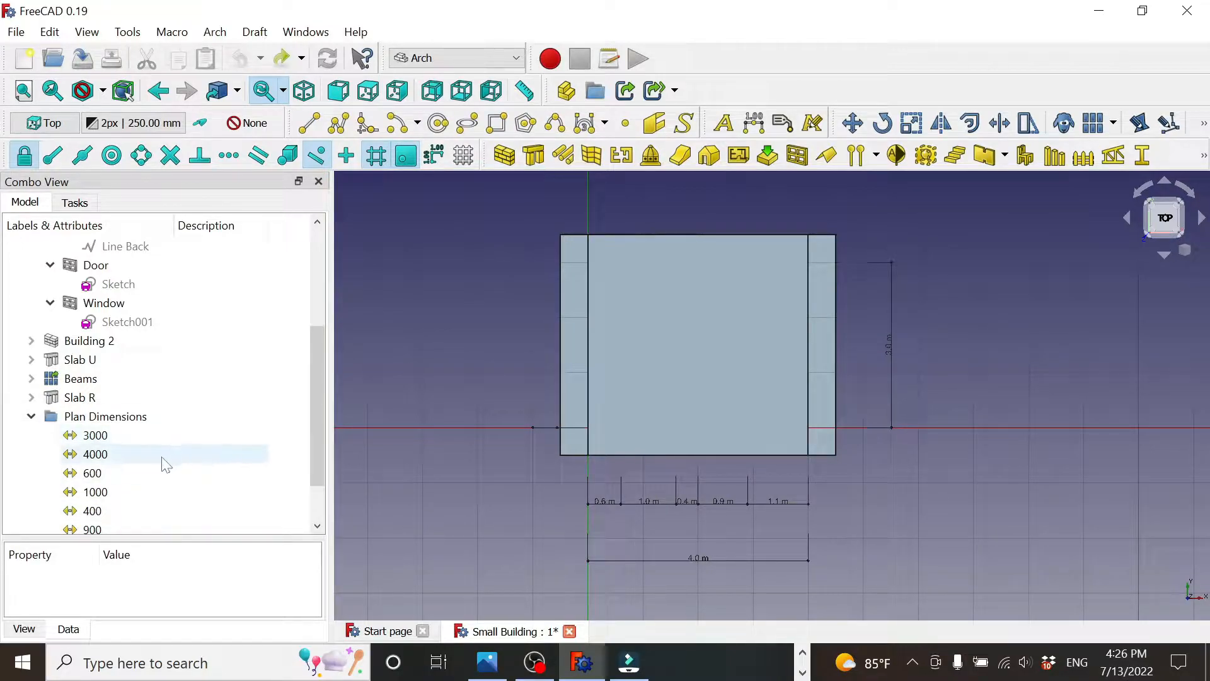
left_click_drag(316, 403, 316, 448)
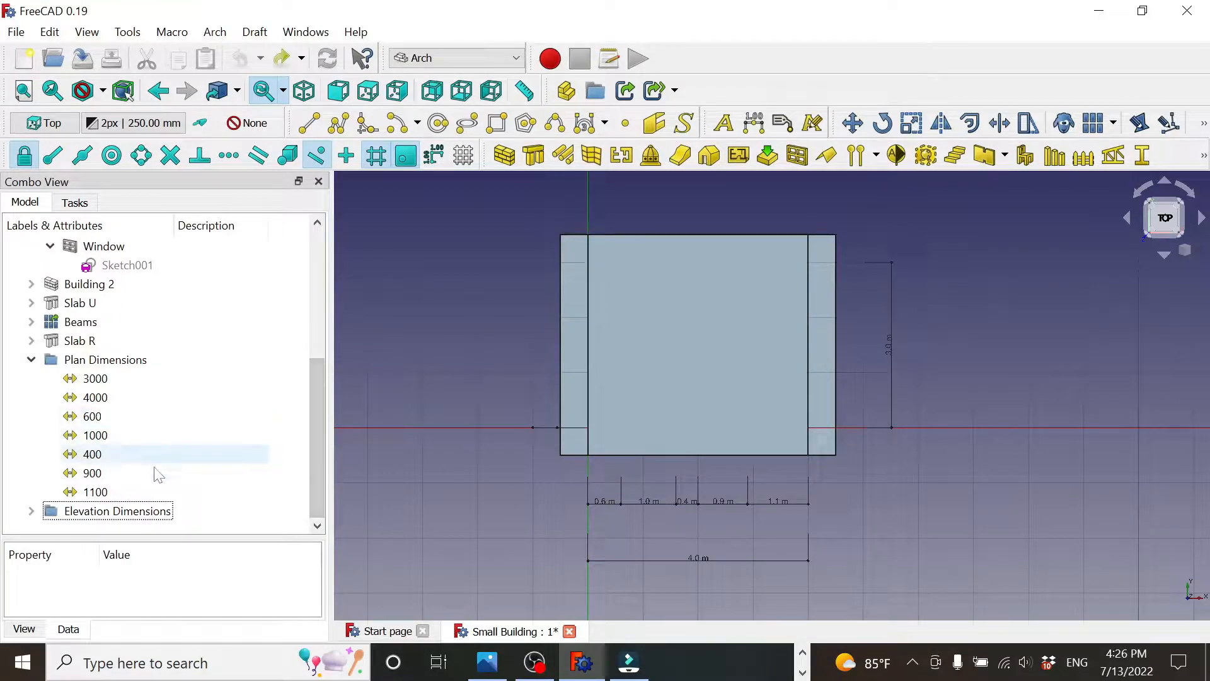
Set the Dimline y of the 600, 1000, 400, 900 and 1100 plan dimensions together to -1000 mm
left_click(104, 493)
left_click(107, 475, "ctrl")
left_click(109, 456, "ctrl")
left_click(106, 436, "ctrl")
left_click(107, 417, "ctrl")
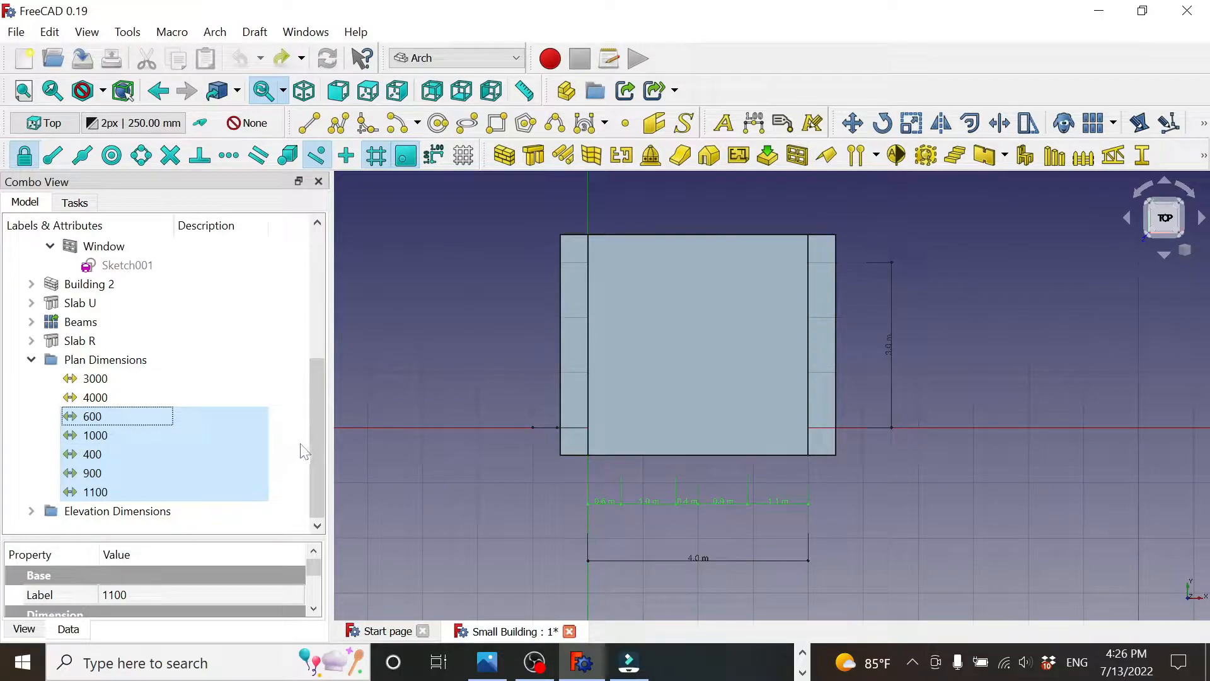
left_click_drag(235, 537, 234, 460)
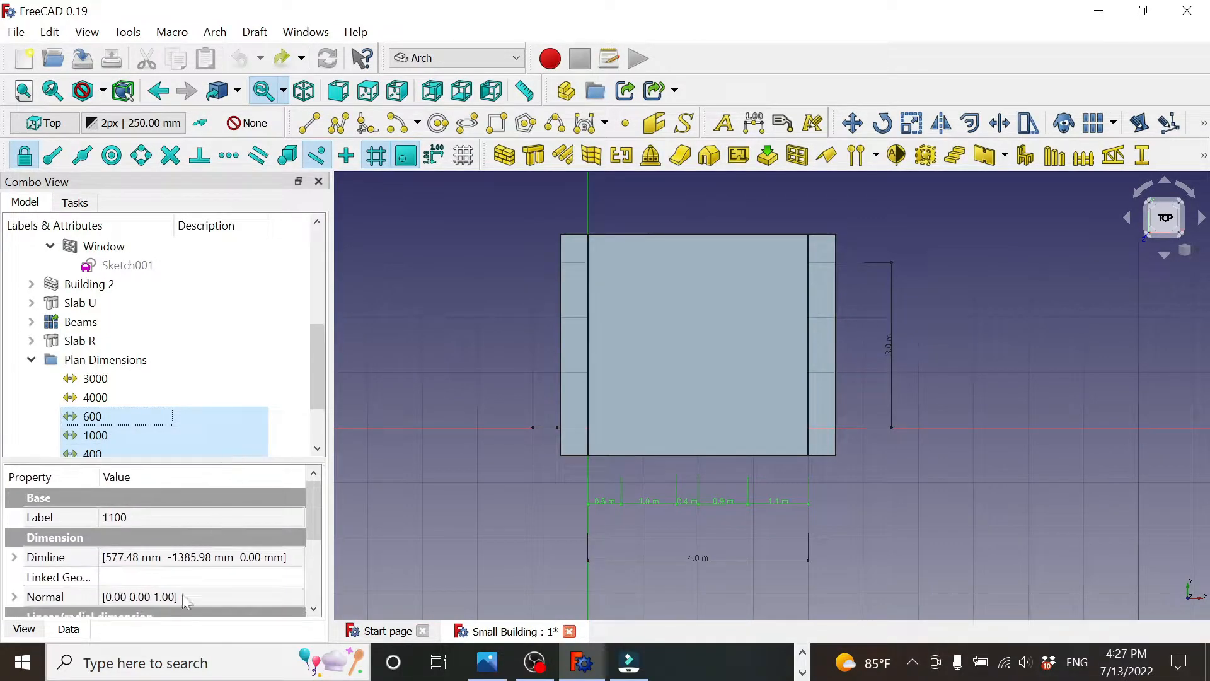
left_click(14, 557)
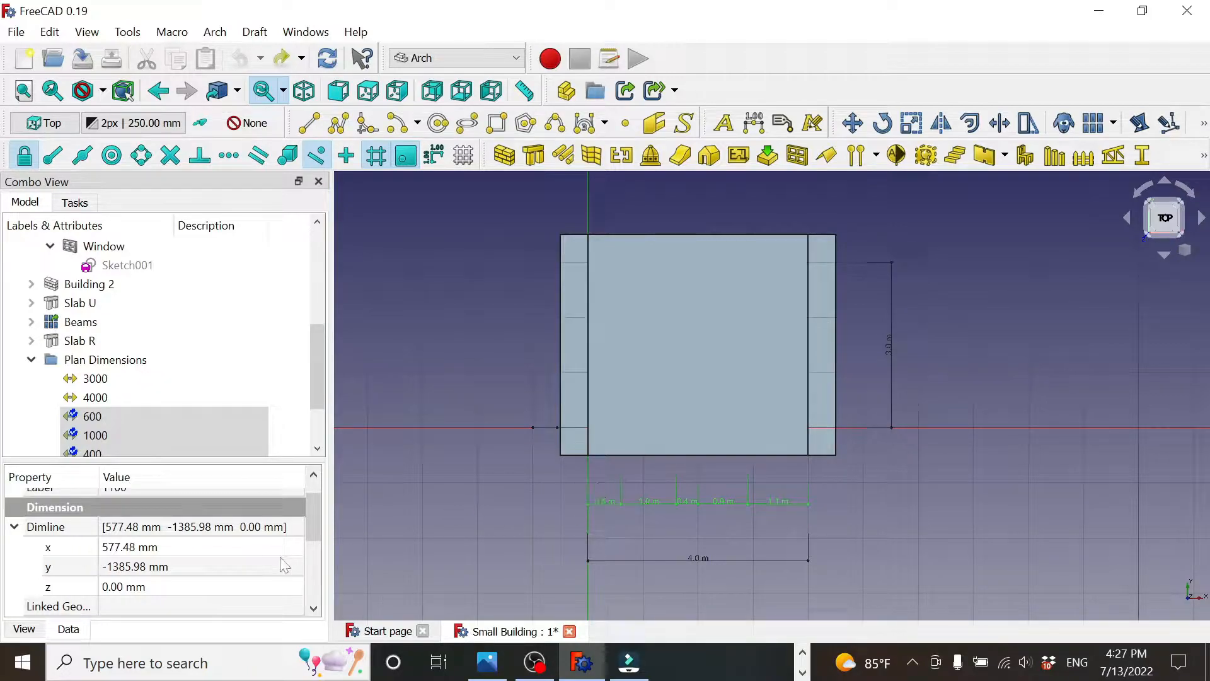
left_click(152, 566)
left_click(120, 567)
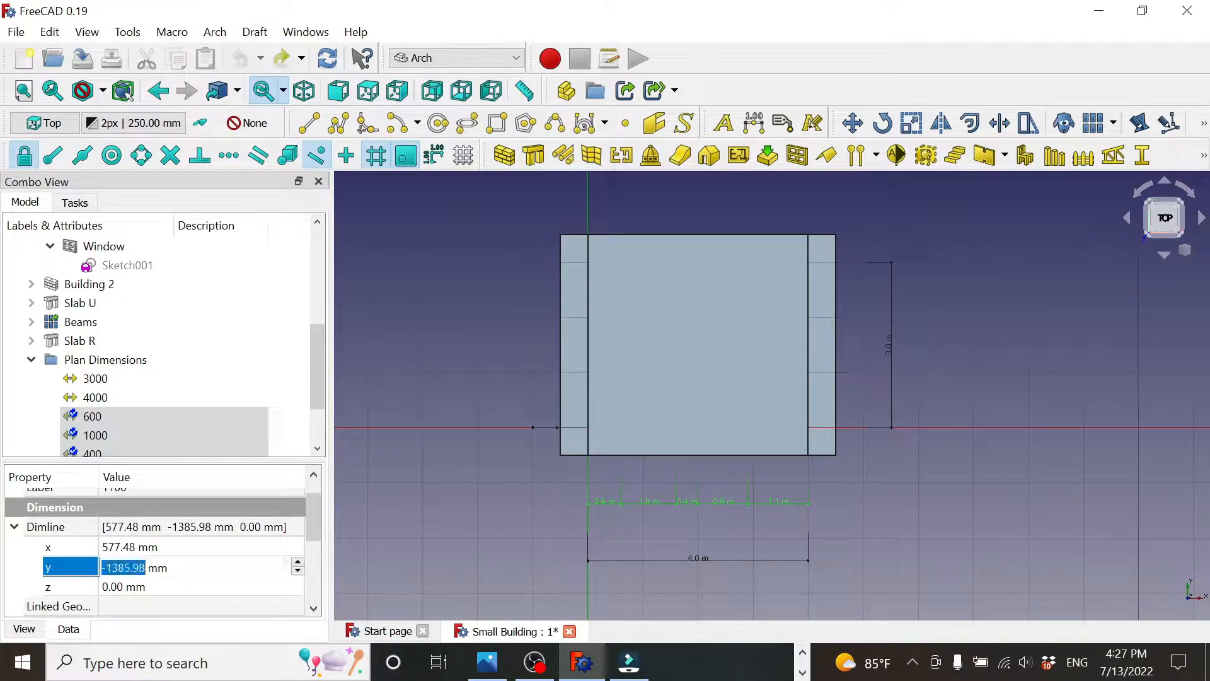
type("-100")
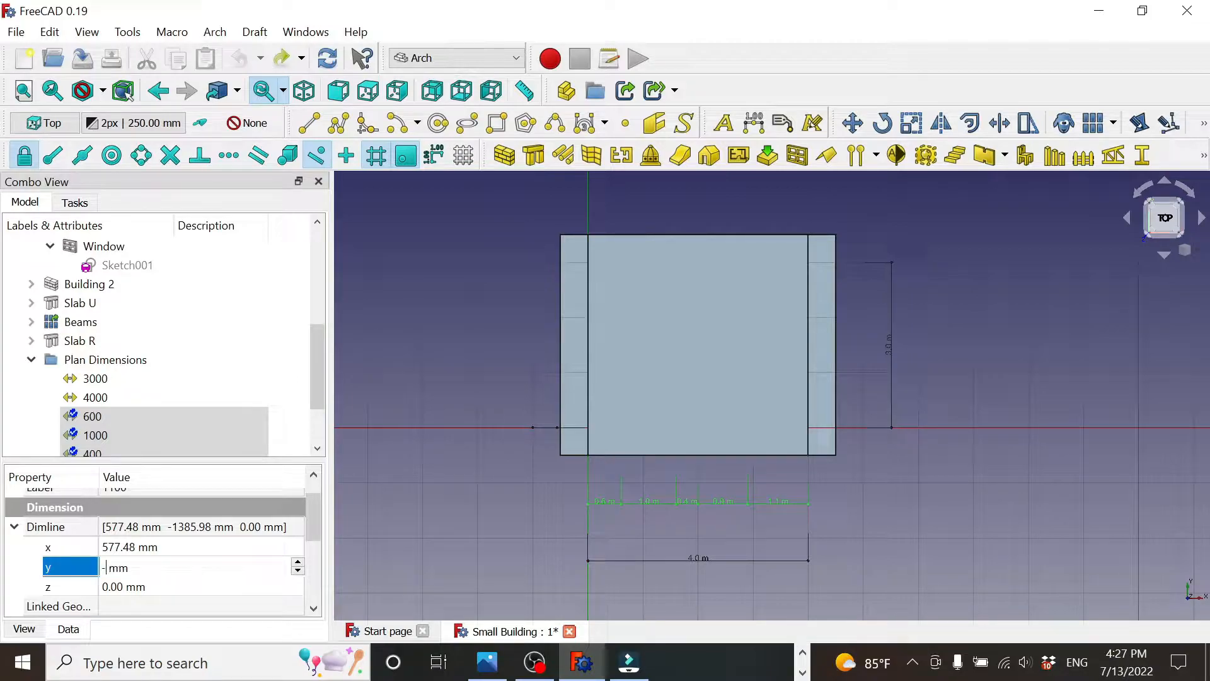
type("0")
key("Return")
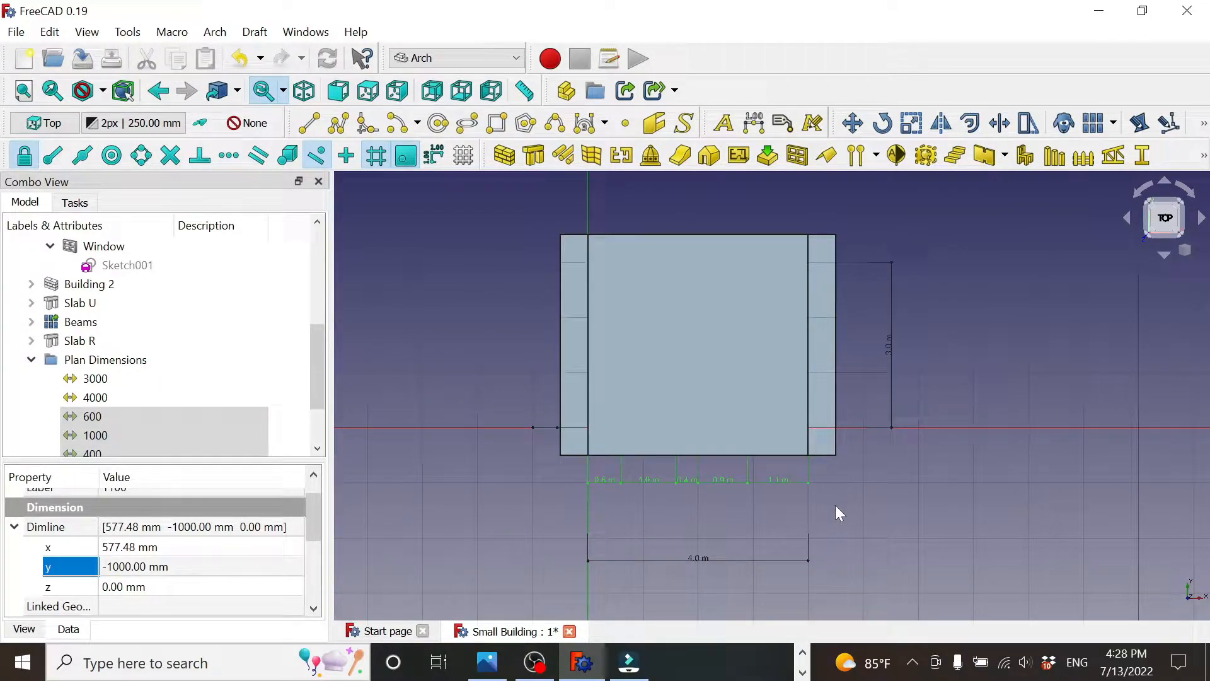
Set the Dimline y of the overall 4000 plan dimension to -1500 mm
left_click(680, 559)
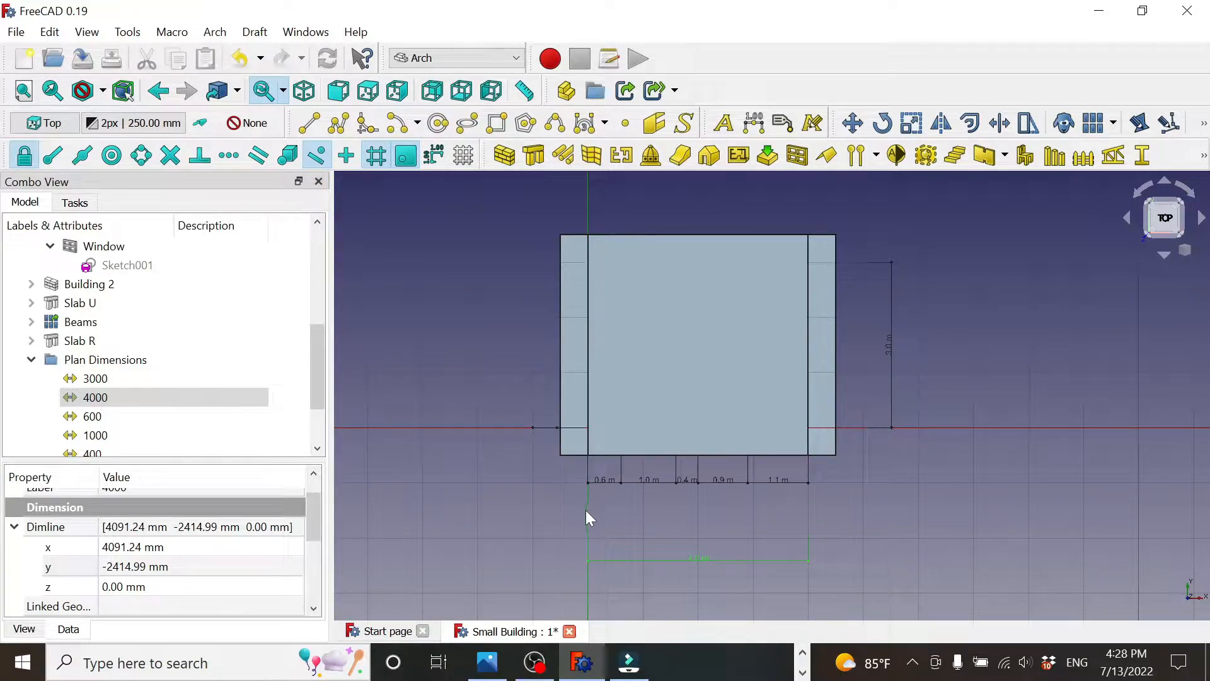
left_click(167, 567)
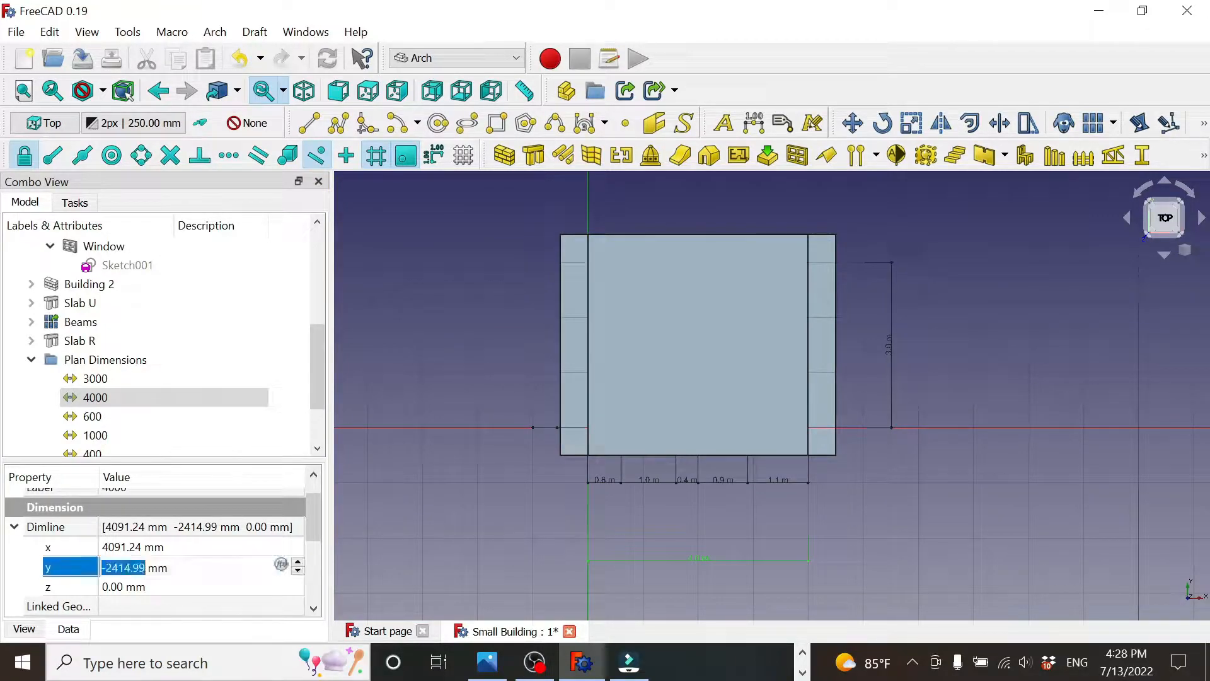
type("-1")
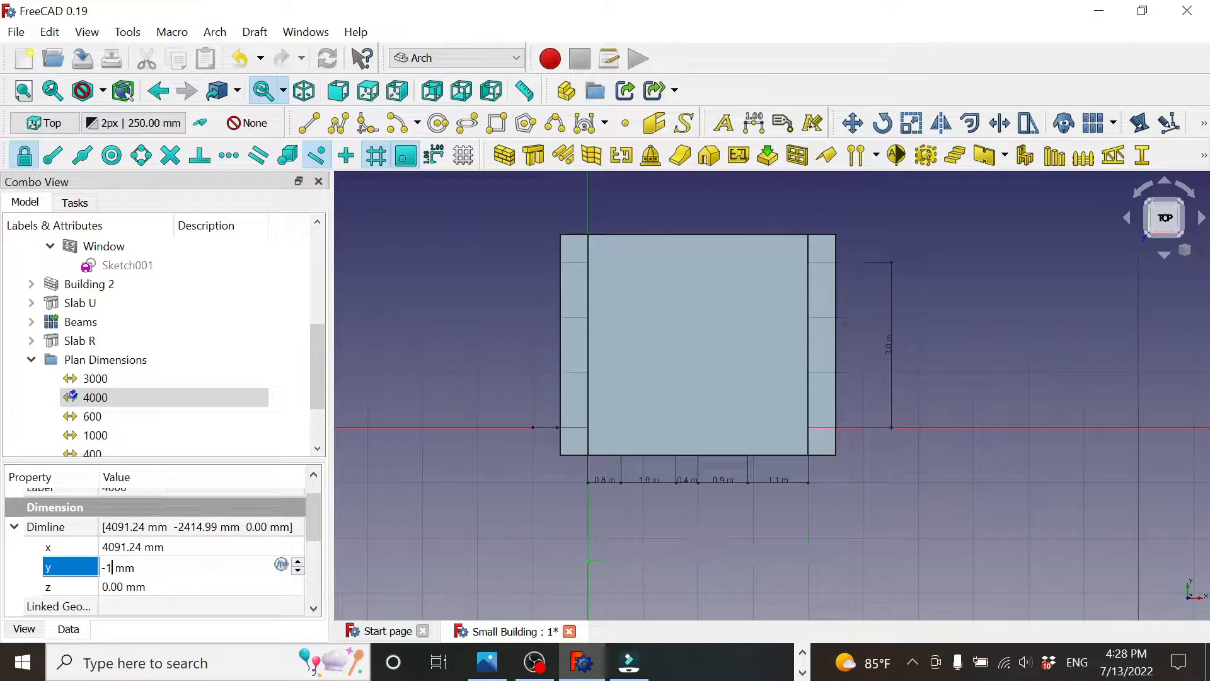
type("500")
key("Return")
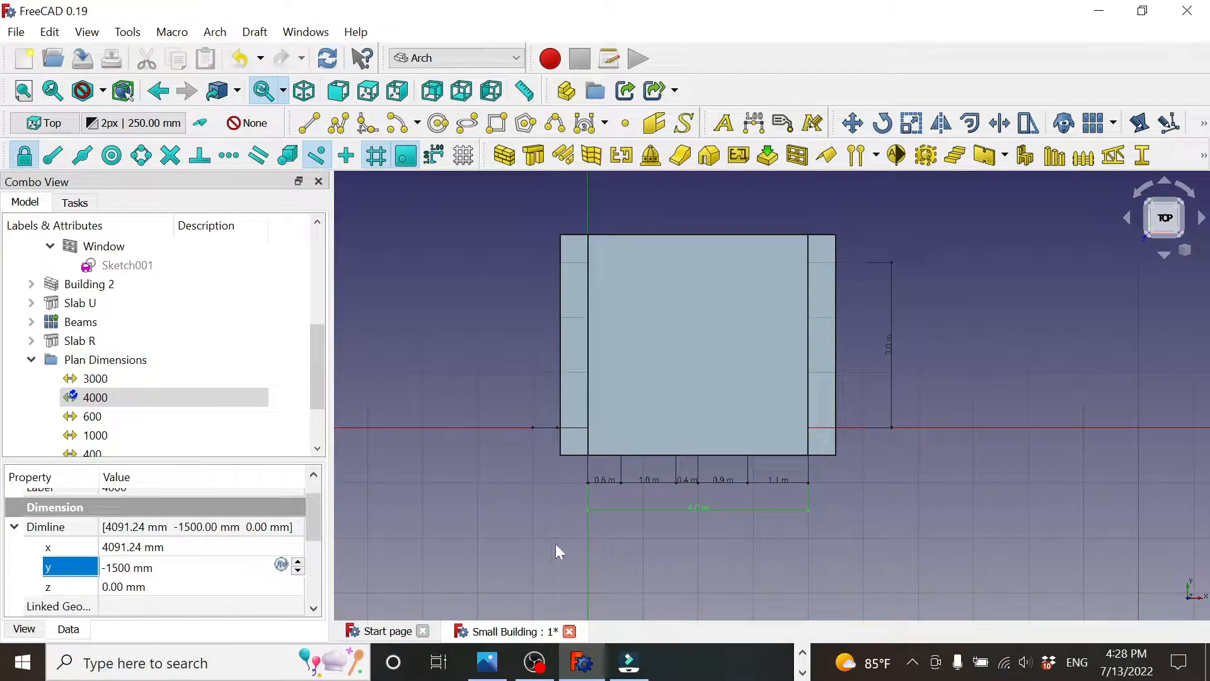
left_click(693, 527)
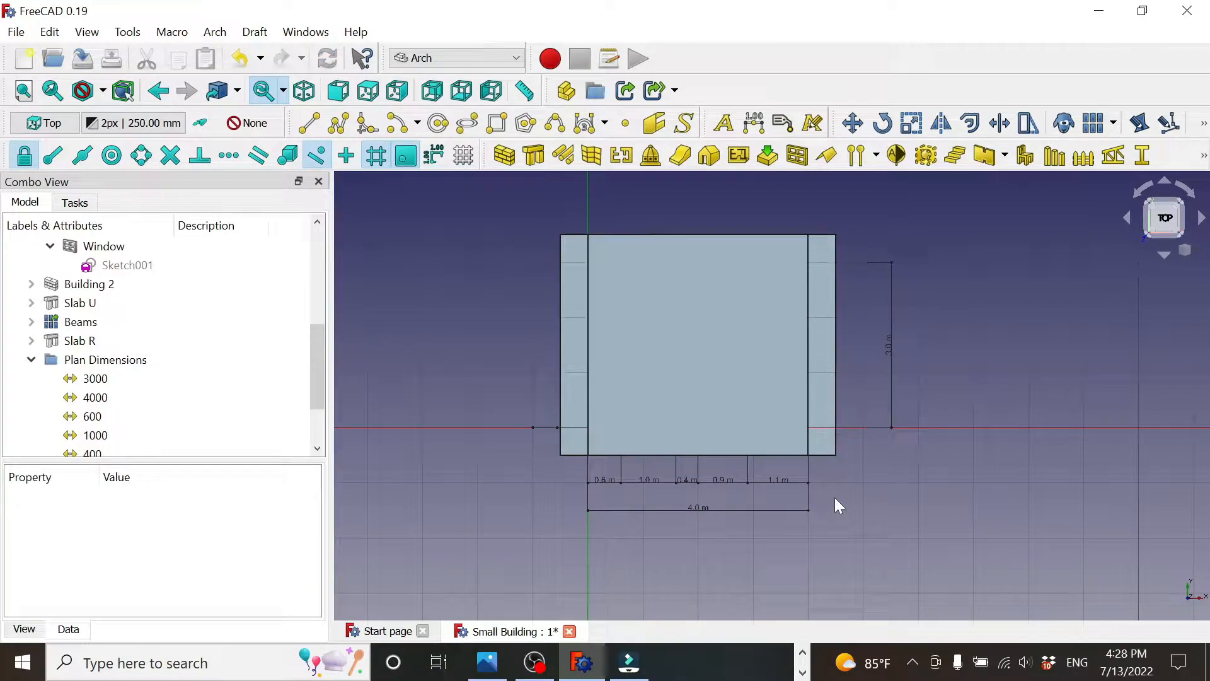
Set the Dimline x of the vertical 3000 plan dimension to 5000 mm
left_click(890, 403)
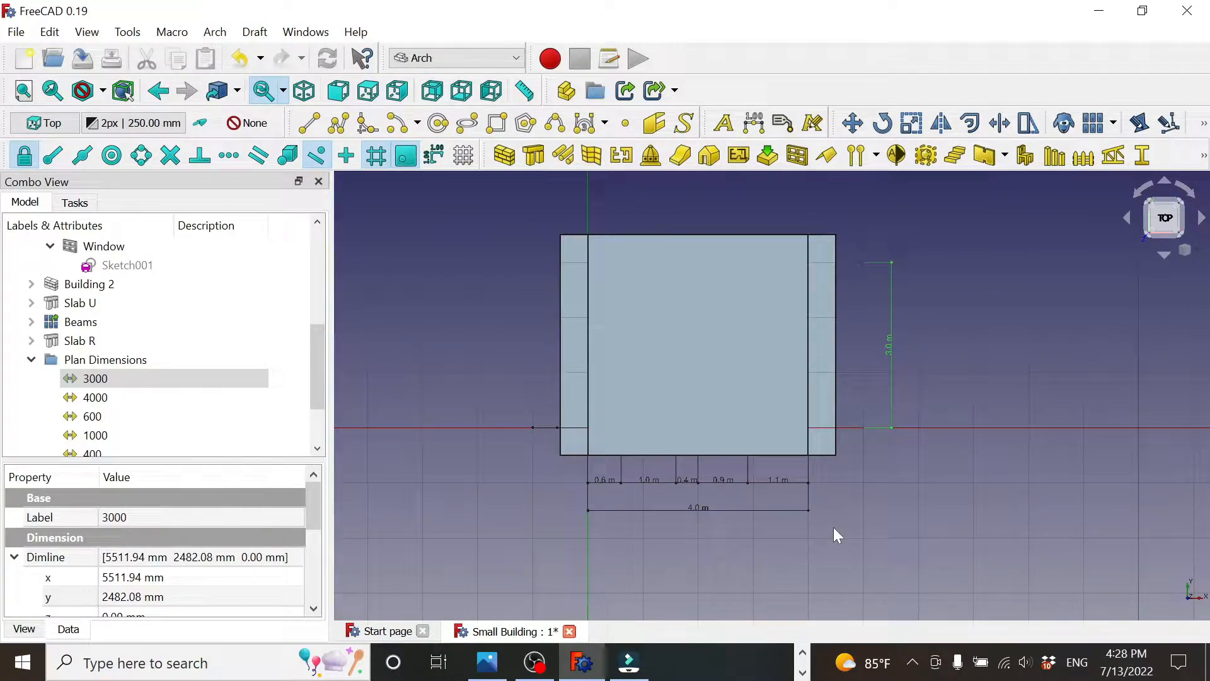
left_click(119, 579)
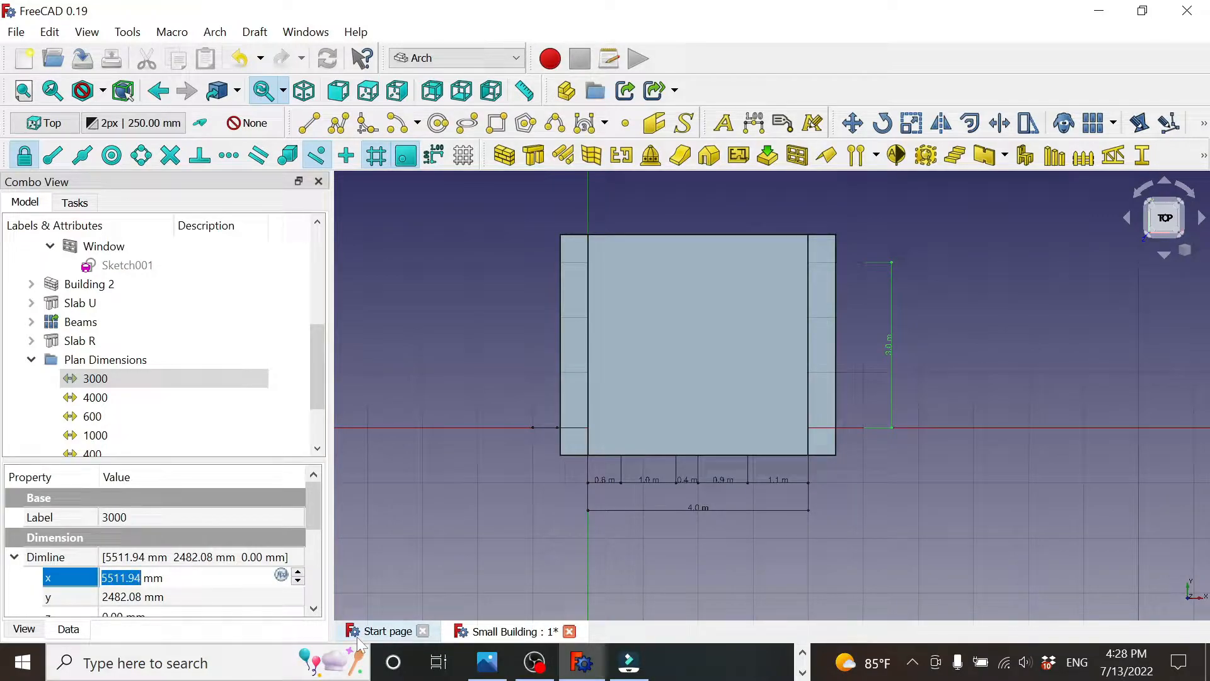
type("5000")
key("Return")
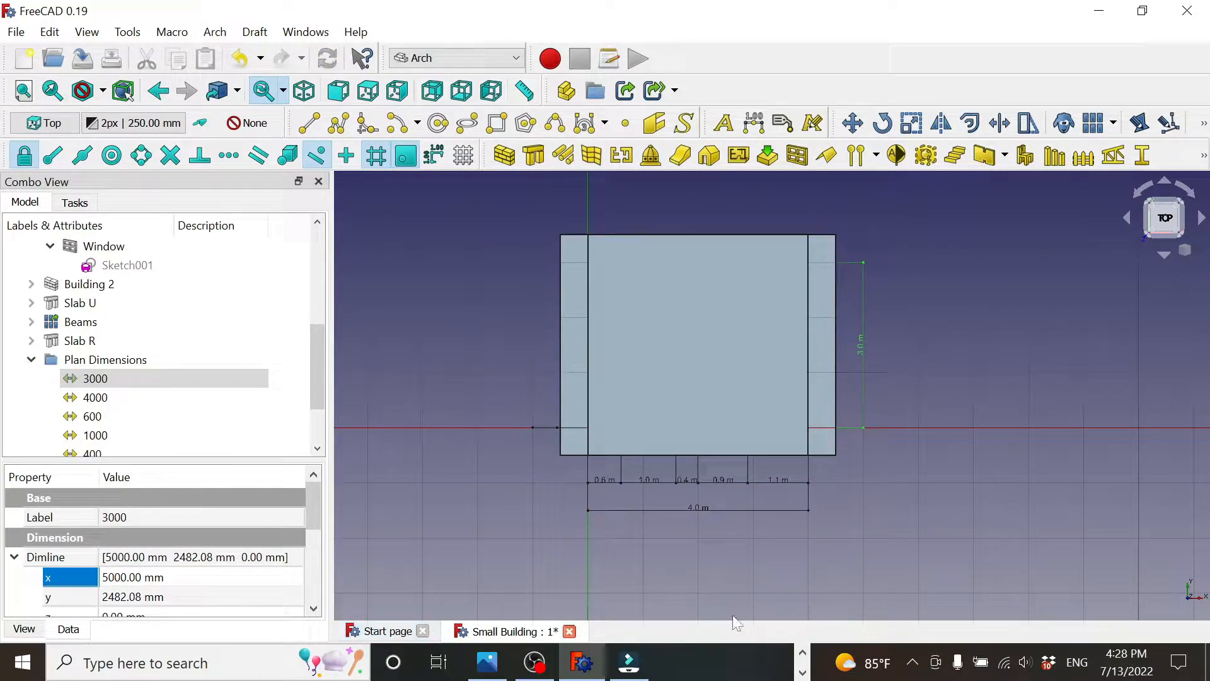
left_click(893, 517)
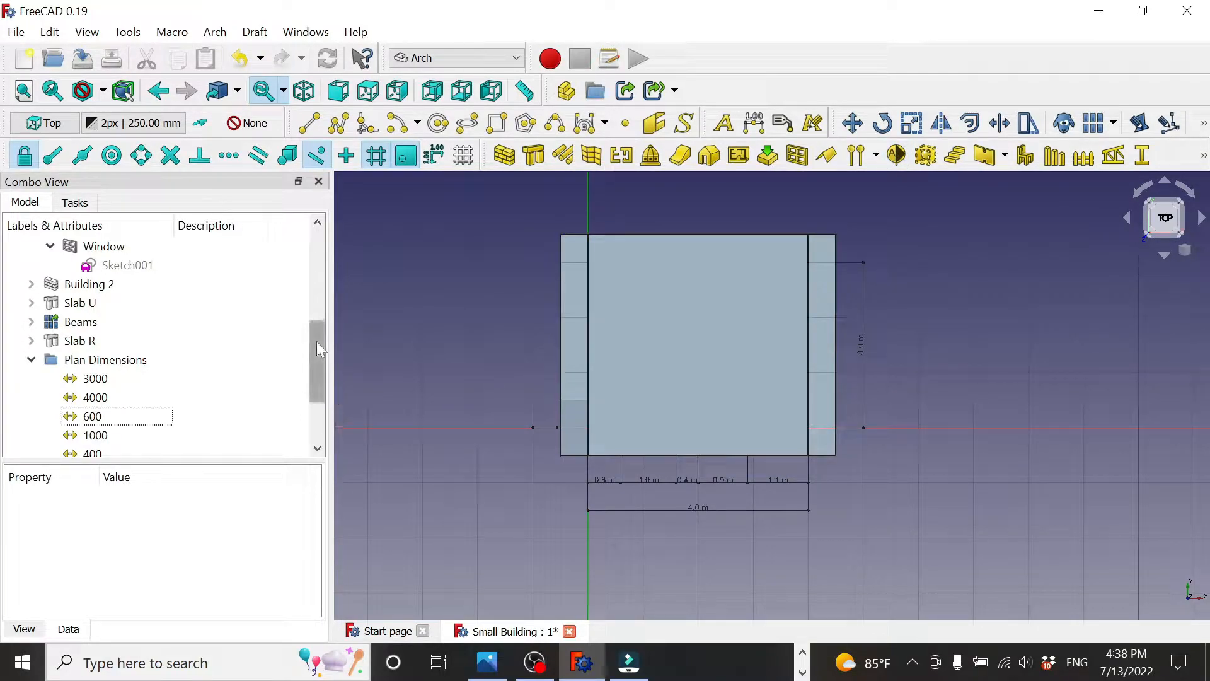
Select the Section plane and bring up its display properties, enlarging the property list so the full property names can be read
left_click_drag(316, 341, 319, 396)
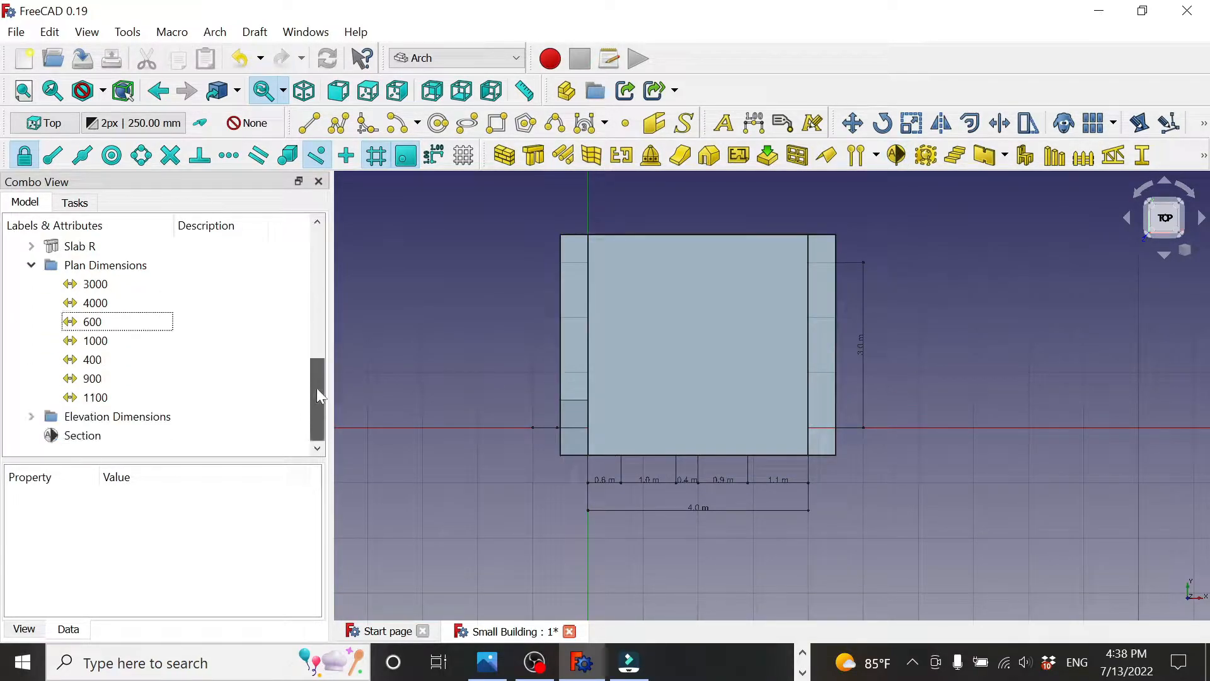
left_click(75, 437)
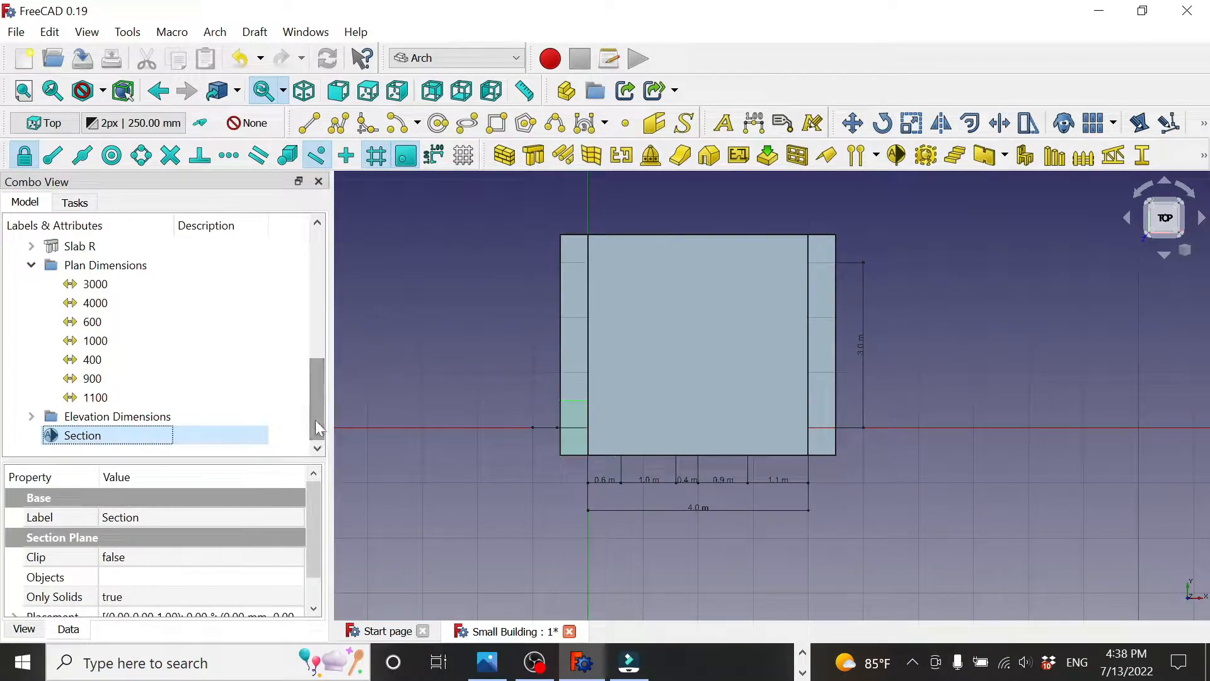
scroll(312, 521, "down", 1)
left_click_drag(254, 460, 254, 371)
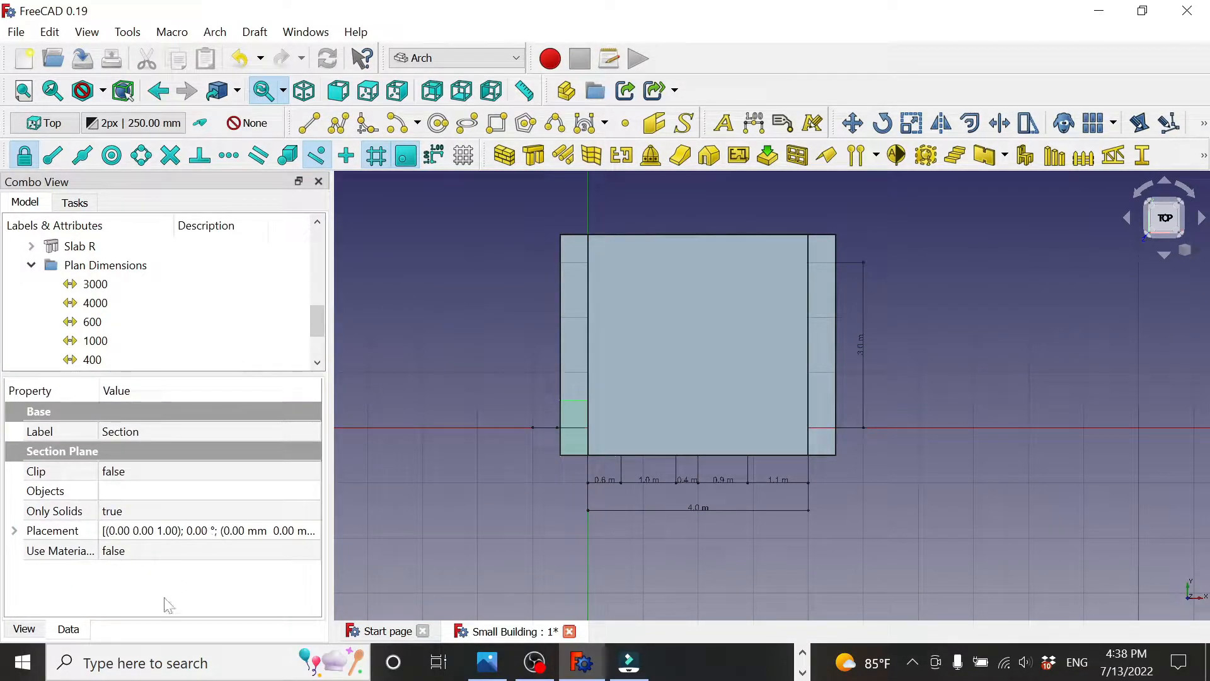
left_click(25, 628)
scroll(312, 491, "down", 1)
left_click_drag(313, 485, 312, 526)
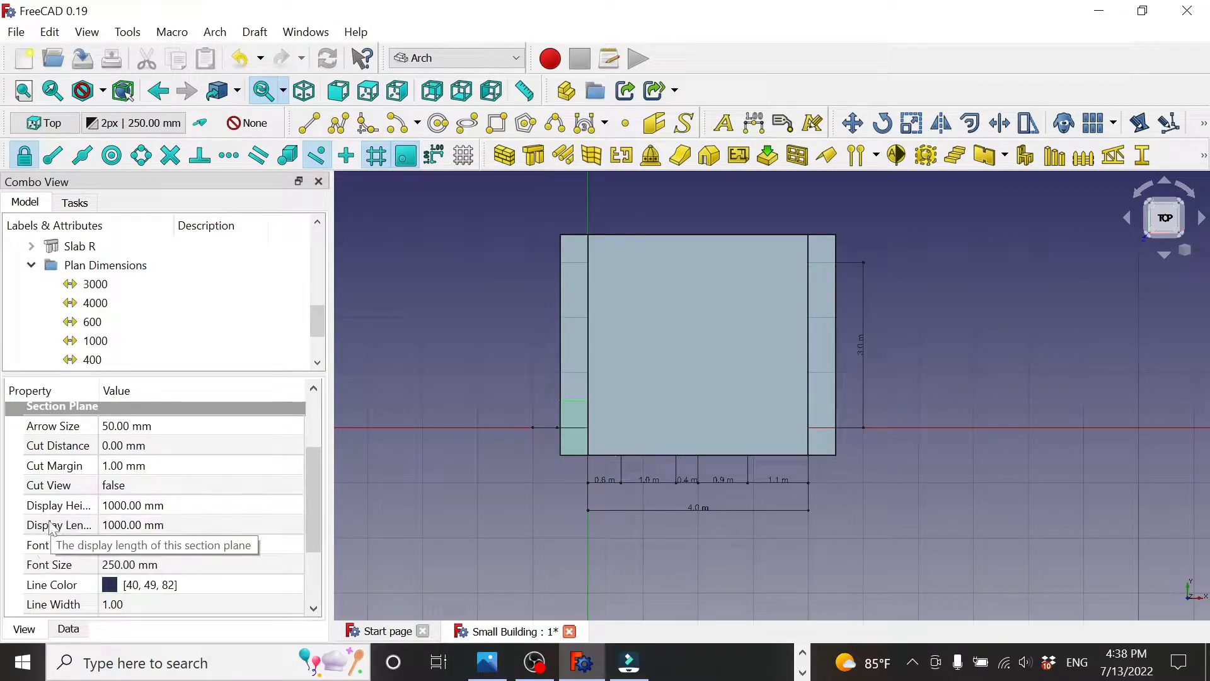
left_click_drag(99, 390, 131, 390)
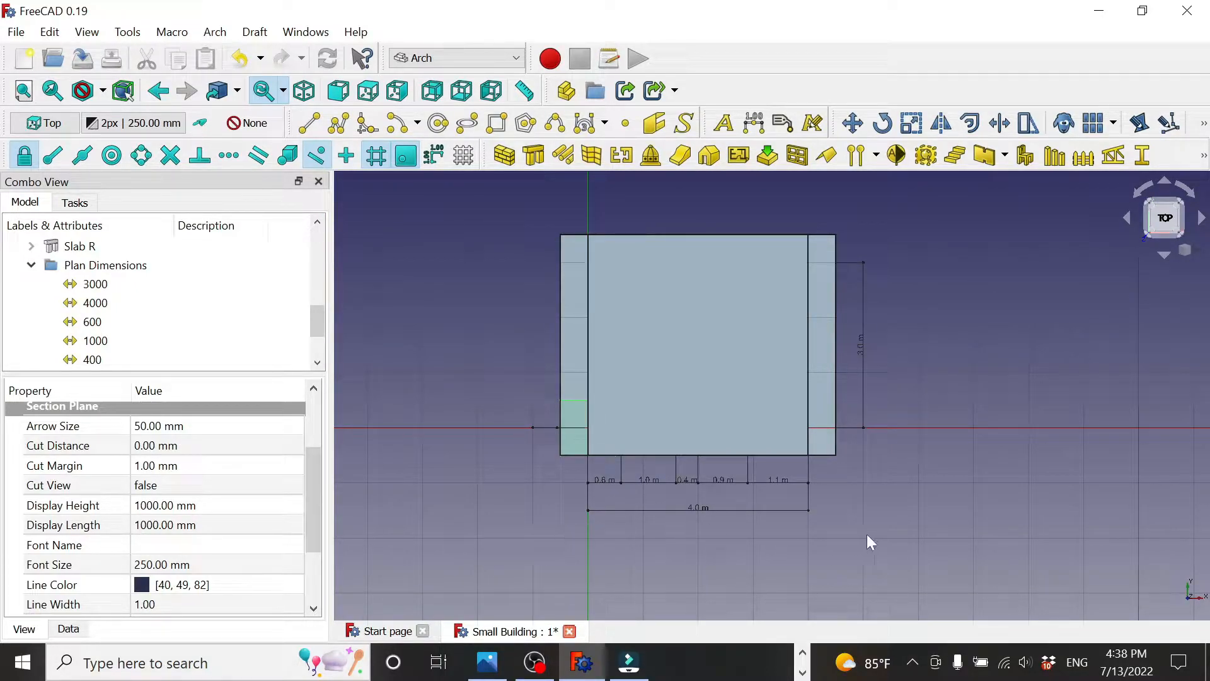
Set the section plane's Display Length to 7000 mm and its Display Height to 6000 mm
left_click(157, 508)
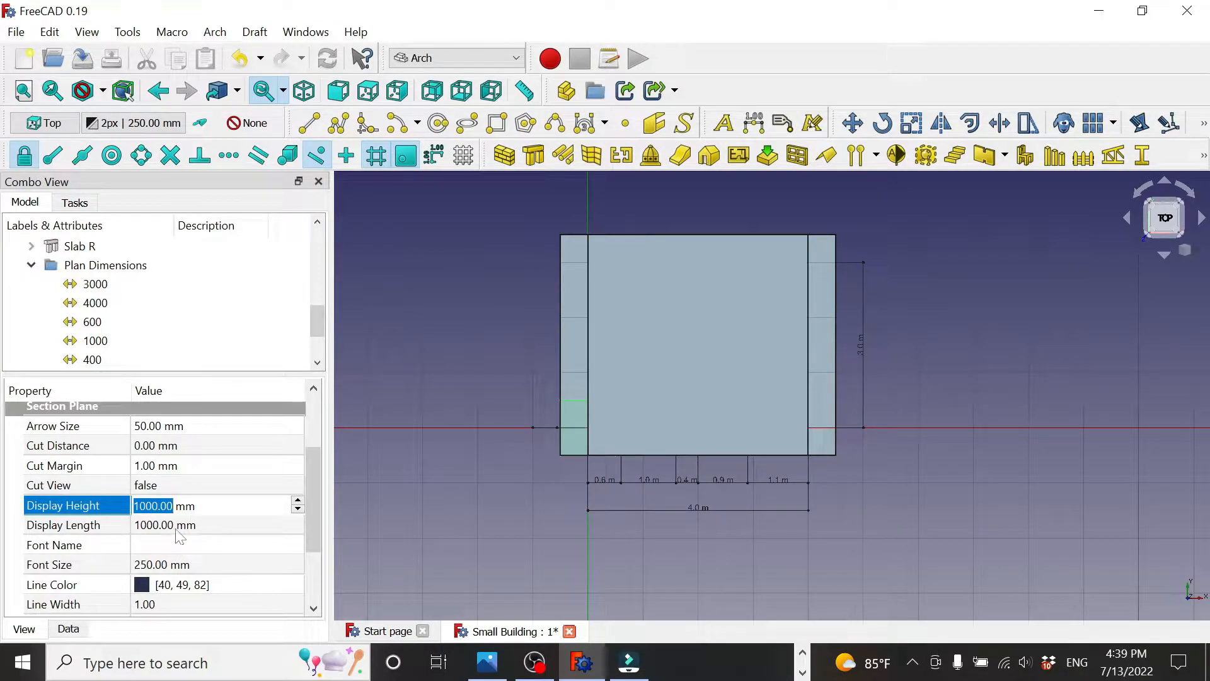
left_click(172, 524)
left_click(172, 526)
type("7000")
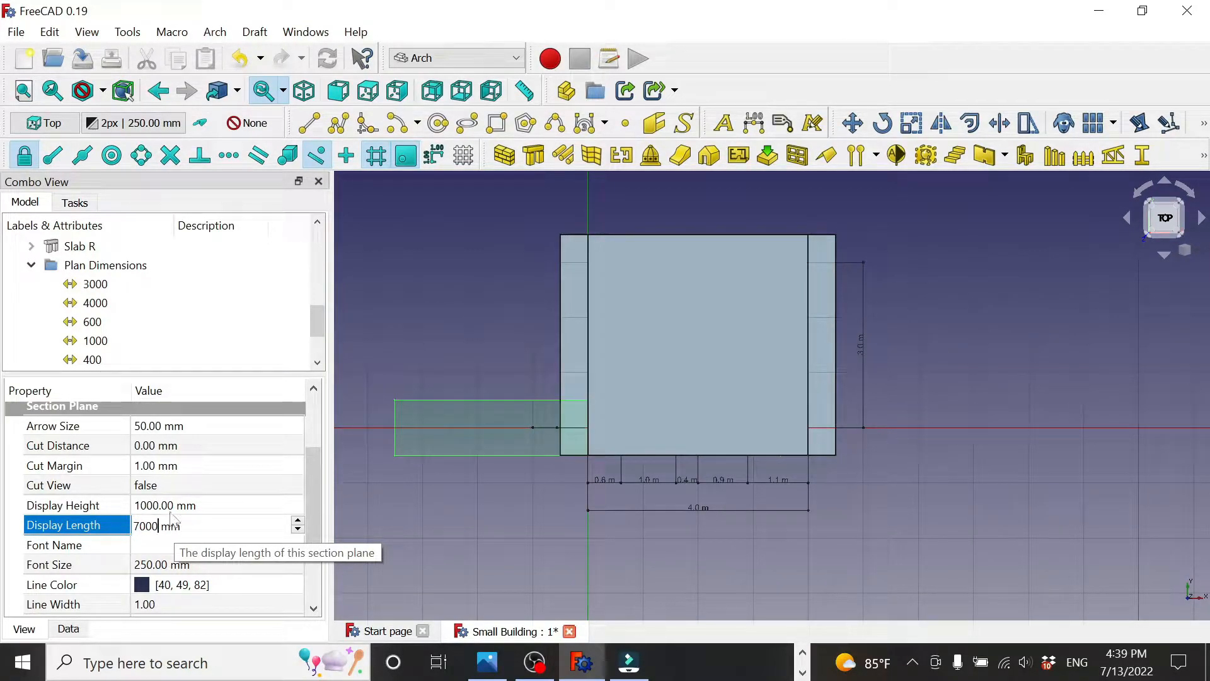
key("shift+Tab")
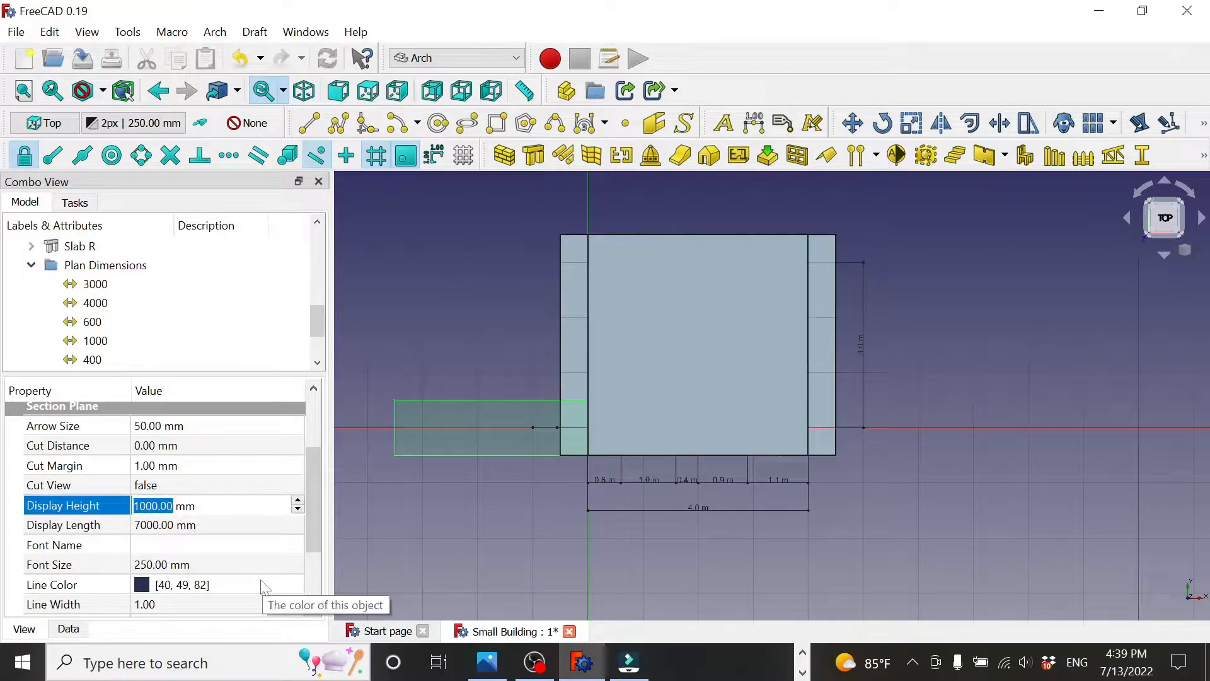
type("6000")
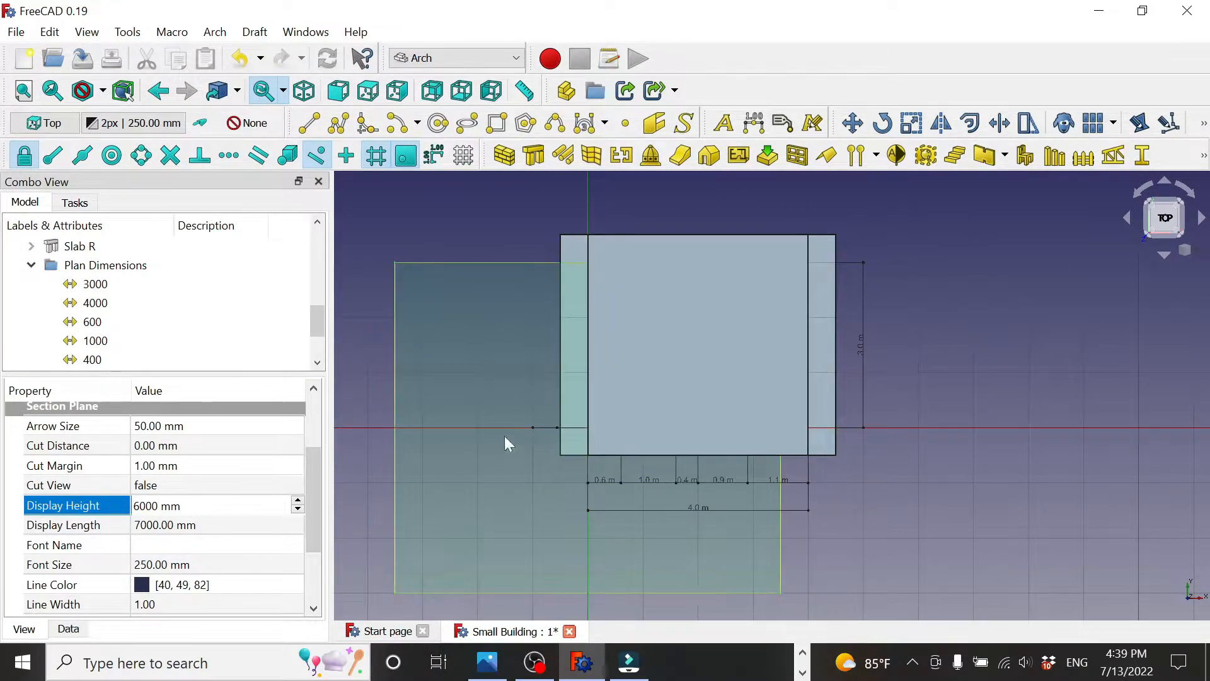
key("Return")
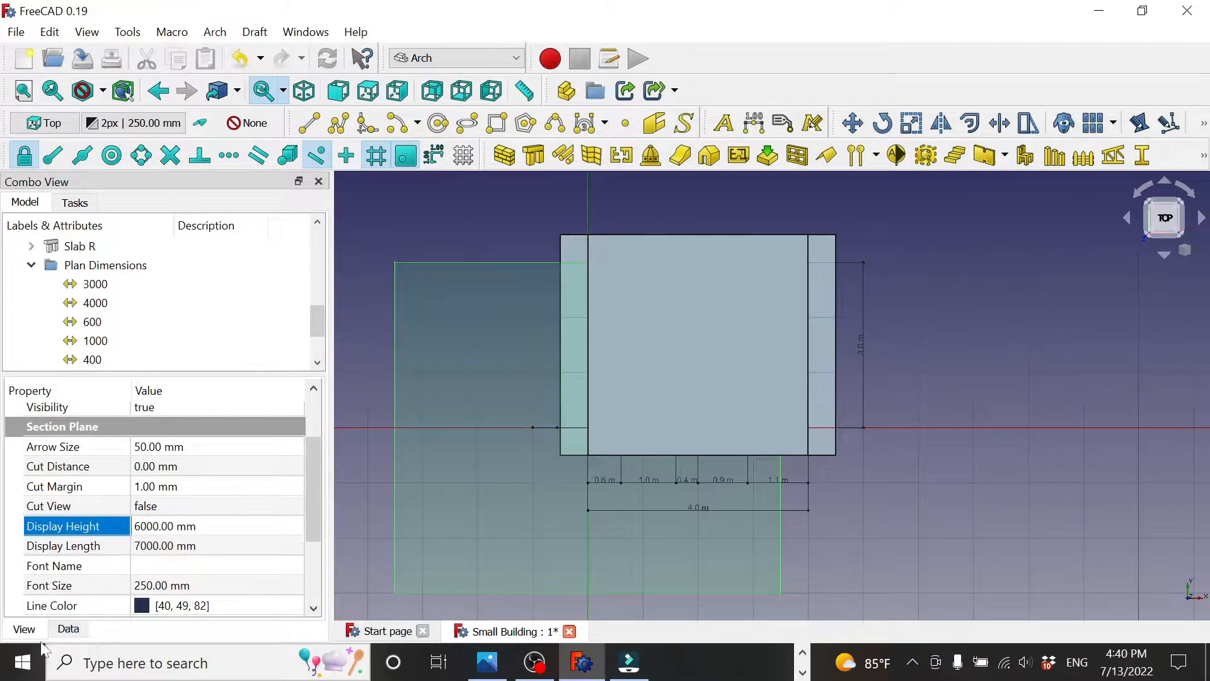
Set the section plane's placement position to x 2000 mm and y 1000 mm
left_click(70, 629)
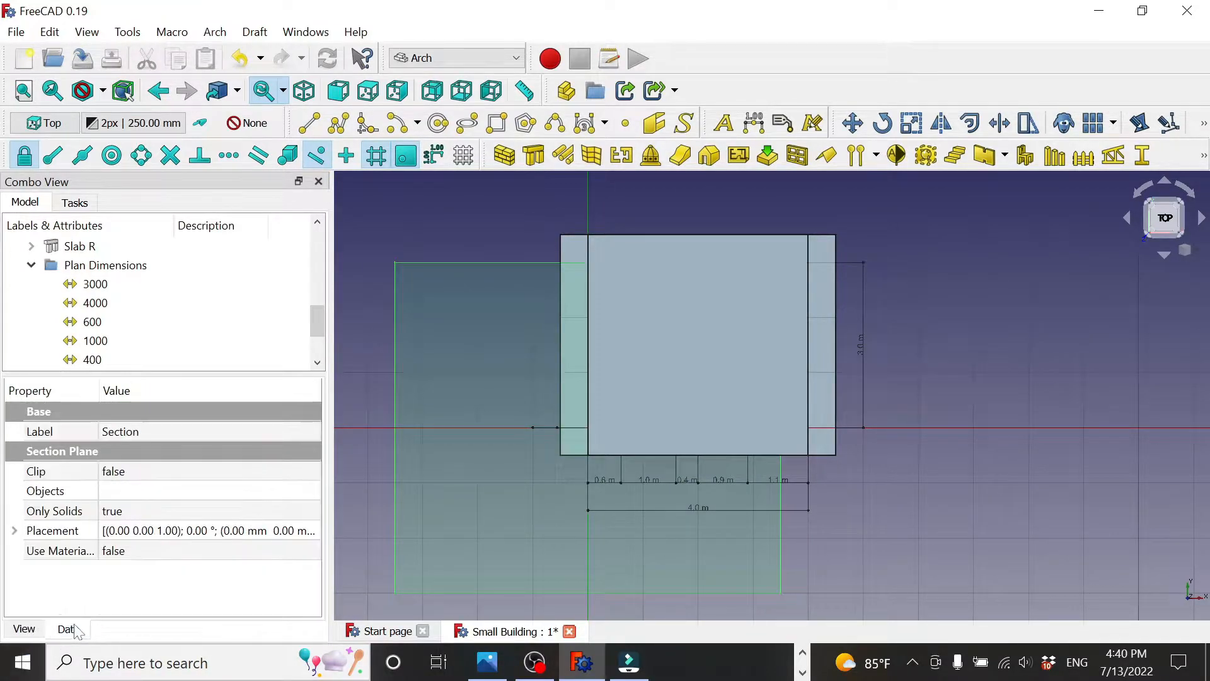
left_click(15, 531)
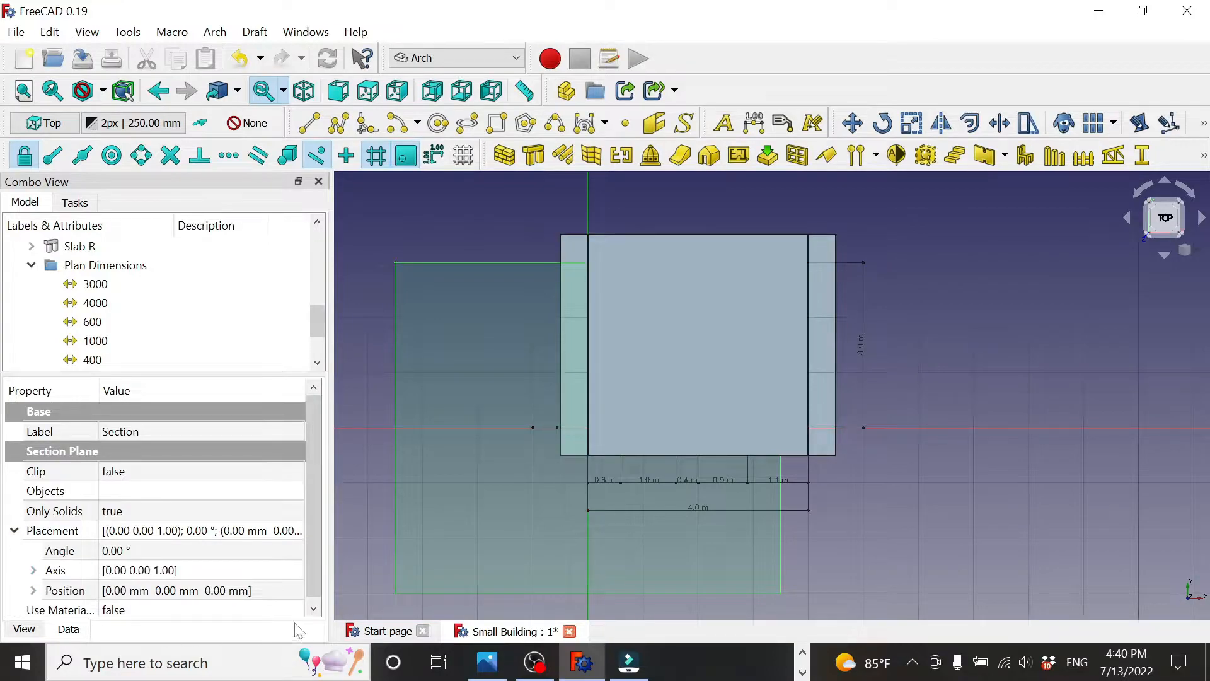
left_click(33, 590)
left_click_drag(318, 465, 322, 528)
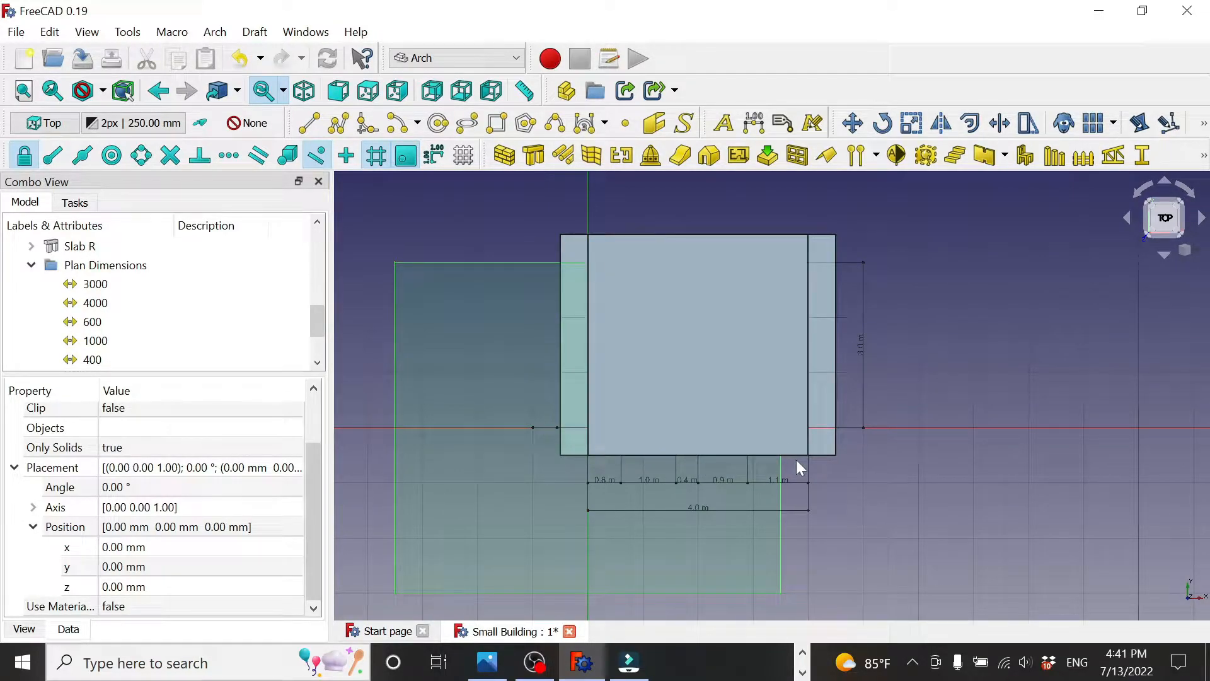
left_click(110, 555)
type("2000")
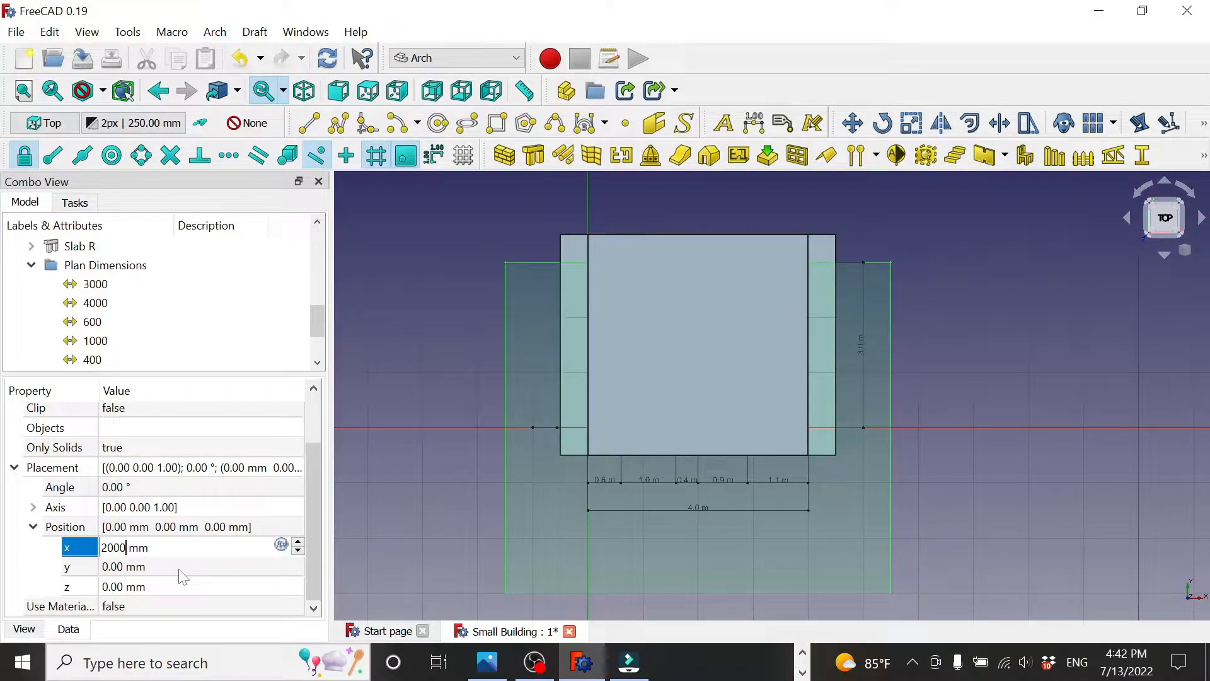
key("Return")
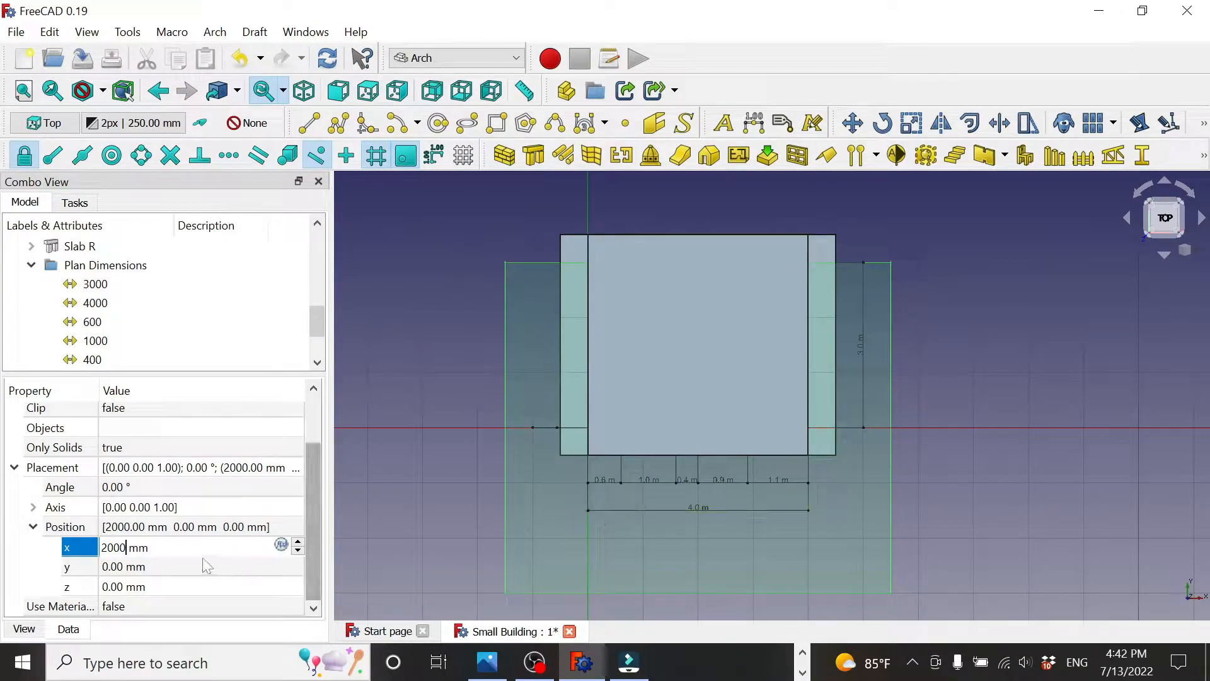
left_click(103, 570)
type("1000")
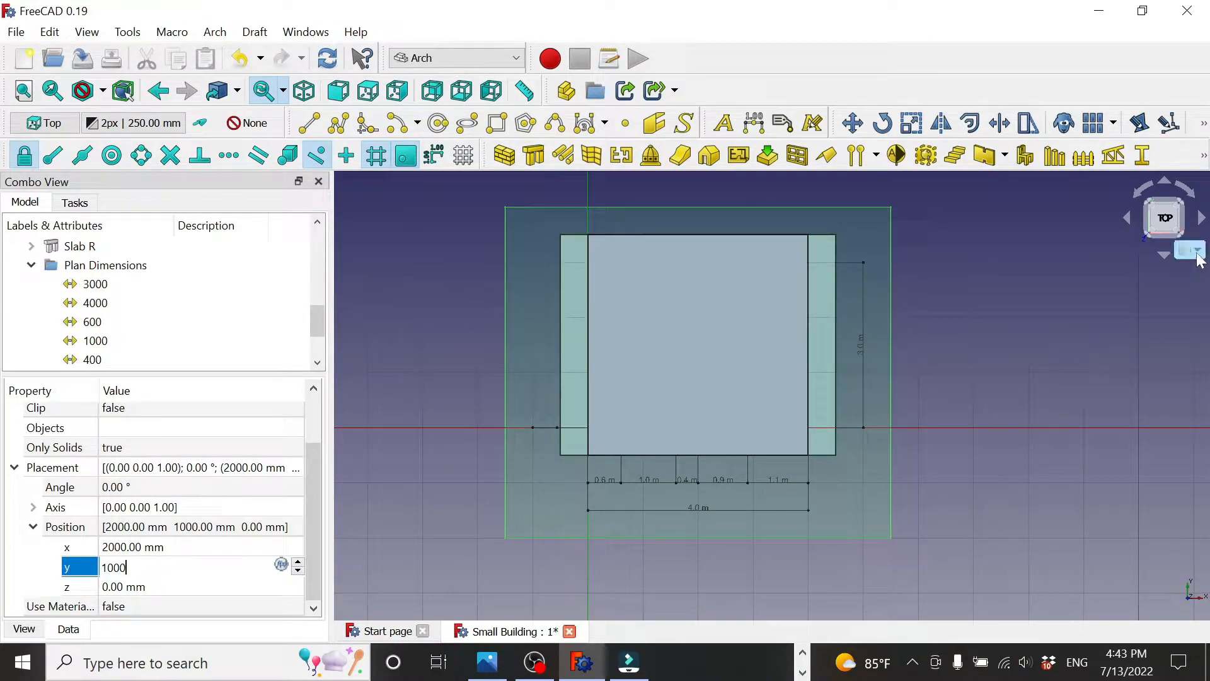
Show the model in isometric view and raise the section plane to a z position of 1500 mm
left_click(1199, 259)
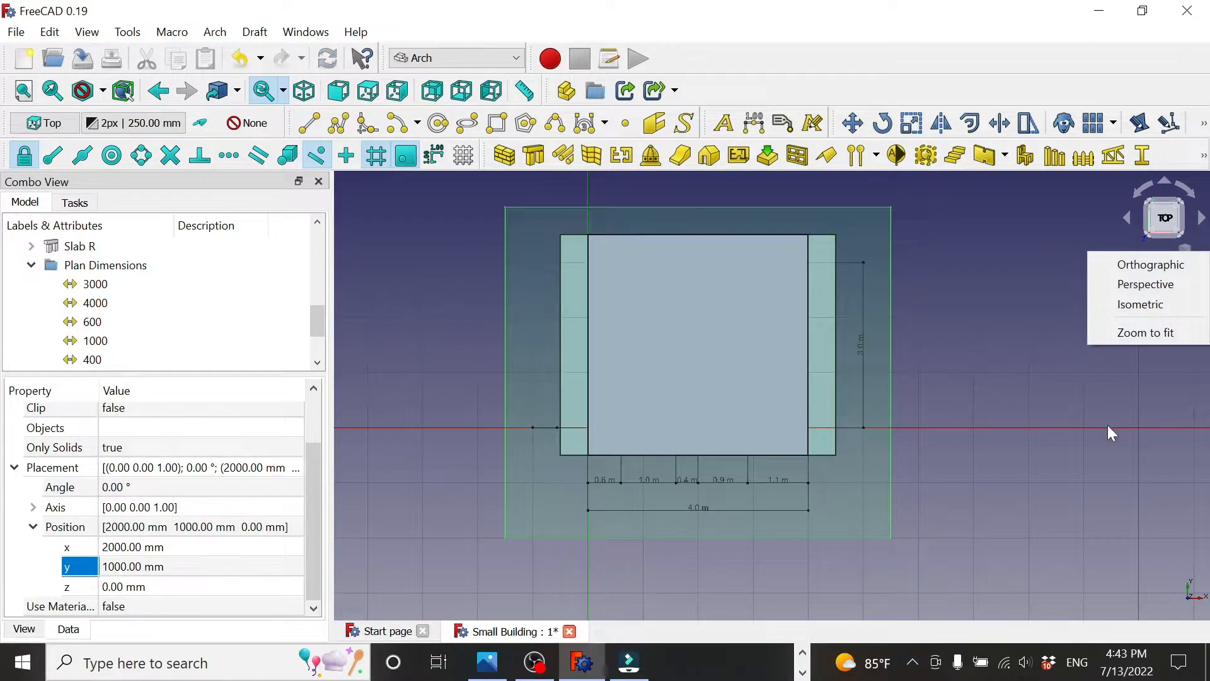
left_click(1138, 304)
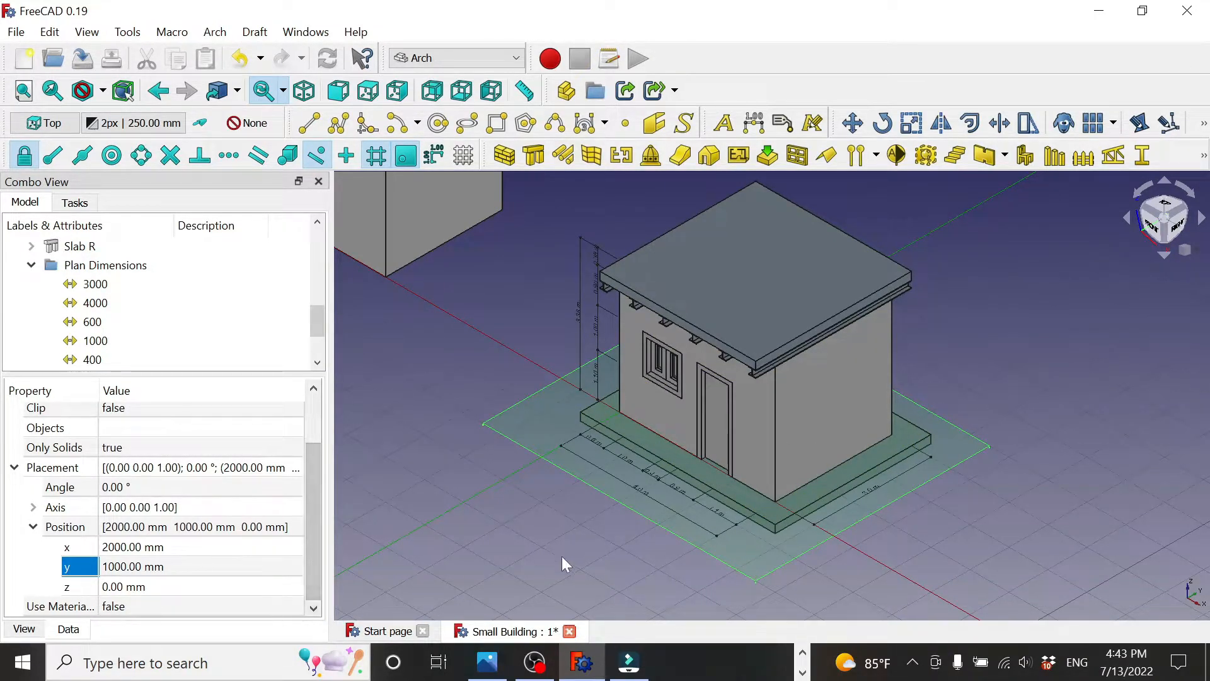
left_click(115, 587)
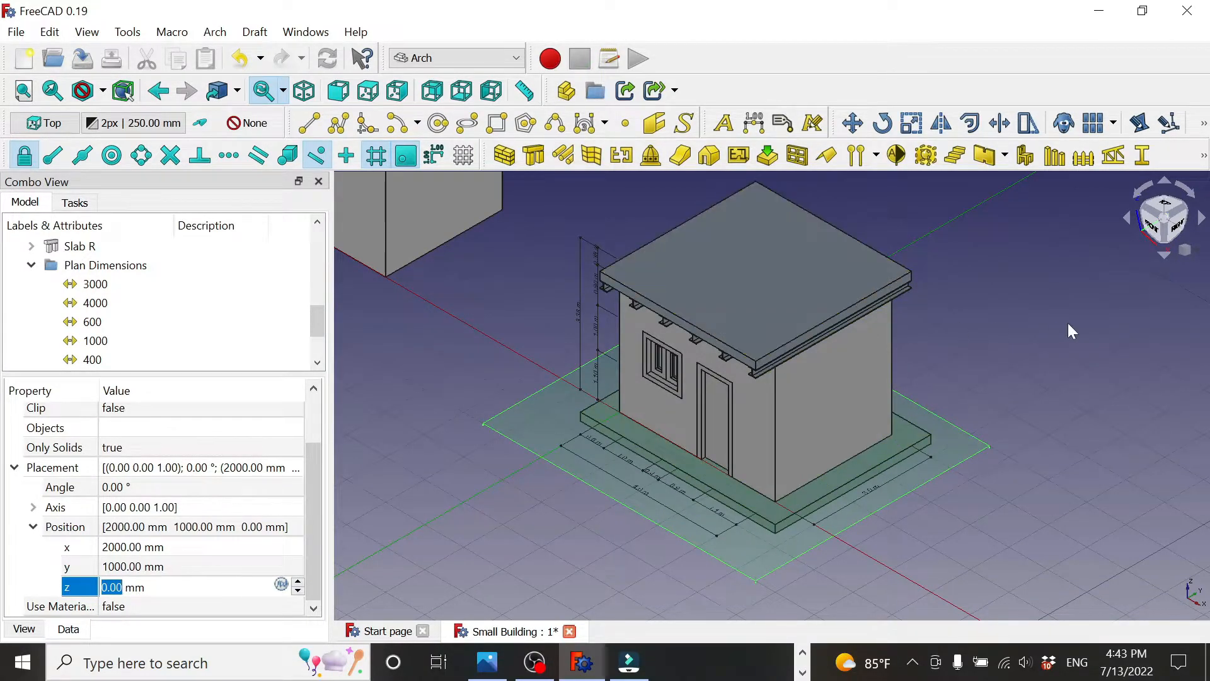
type("1500")
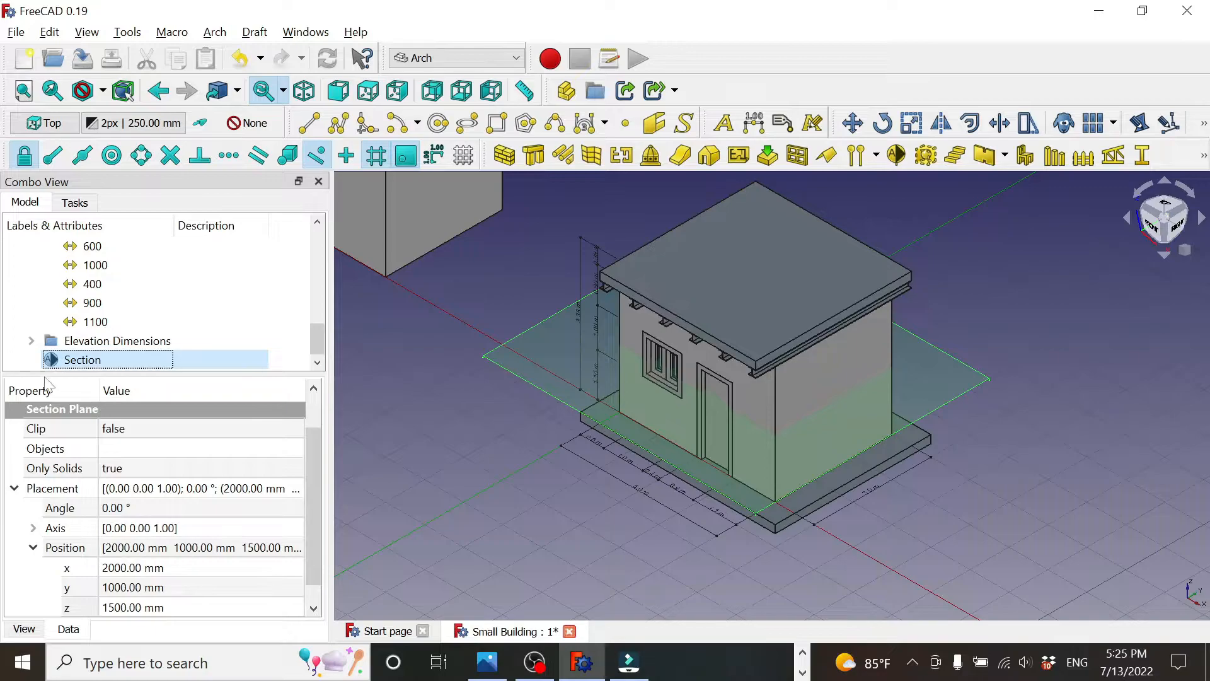
Open the Section plane for editing and select Building with all its walls, lines, door, window and sketches in the model tree
double_click(84, 359)
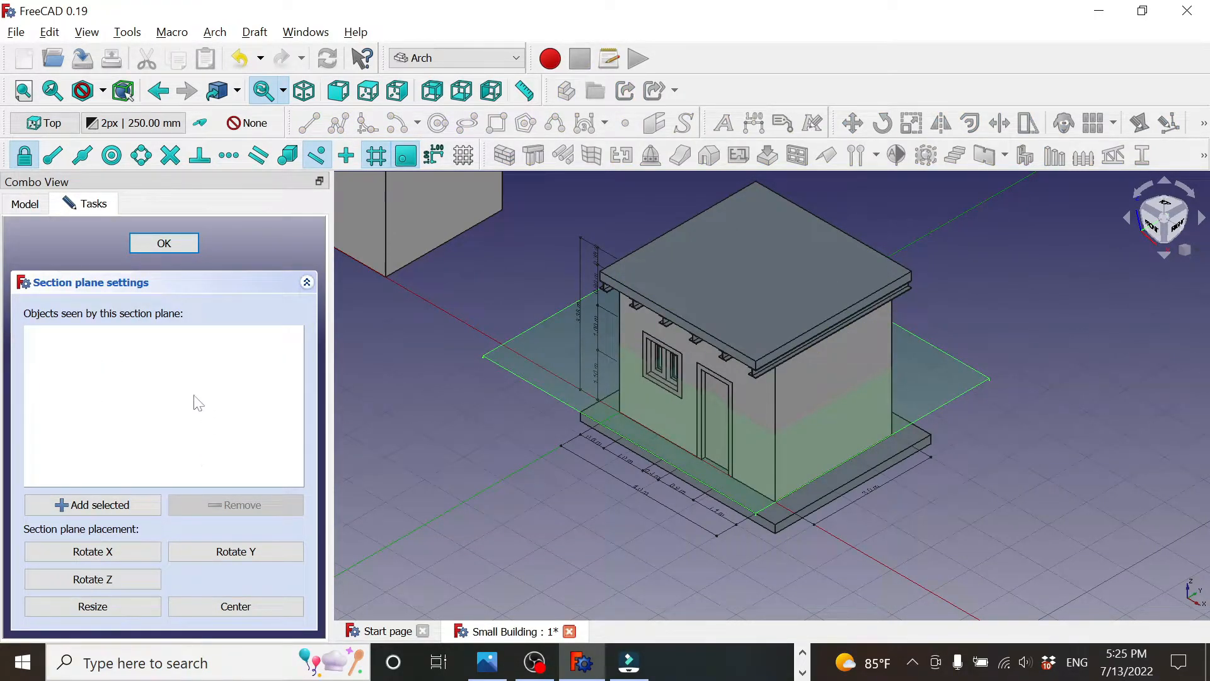
left_click(24, 208)
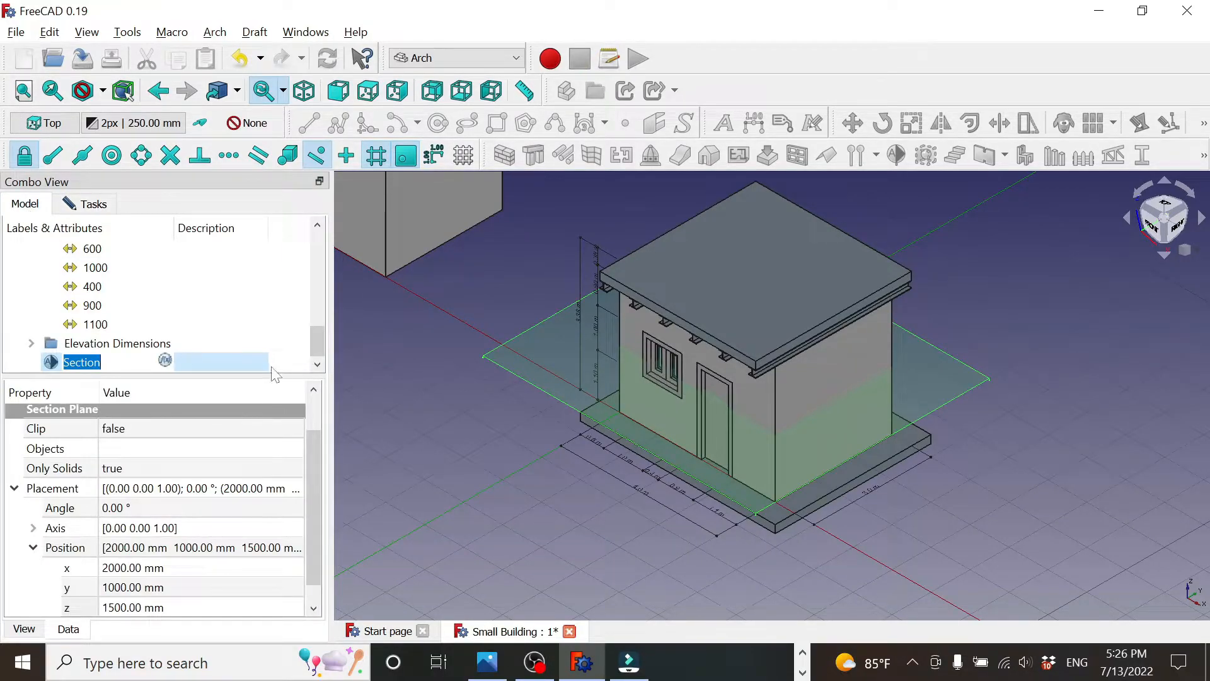
left_click_drag(313, 336, 315, 244)
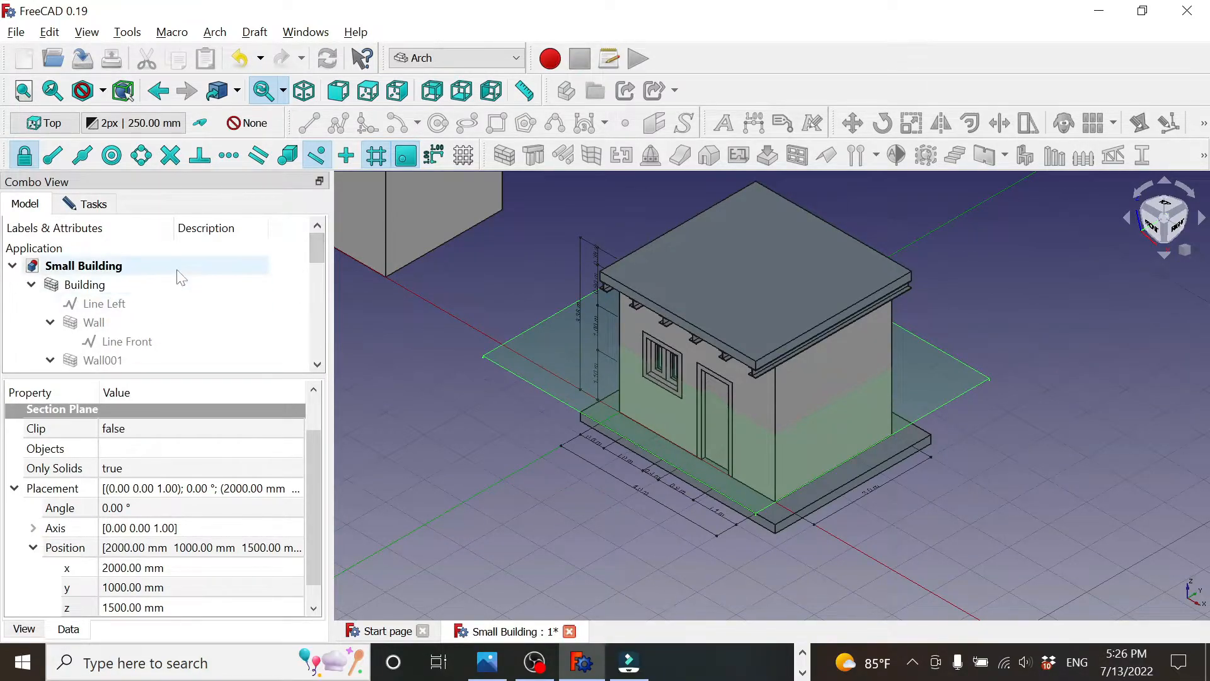
mouse_move(318, 242)
left_mouse_down()
mouse_move(315, 266)
mouse_move(315, 248)
left_mouse_up()
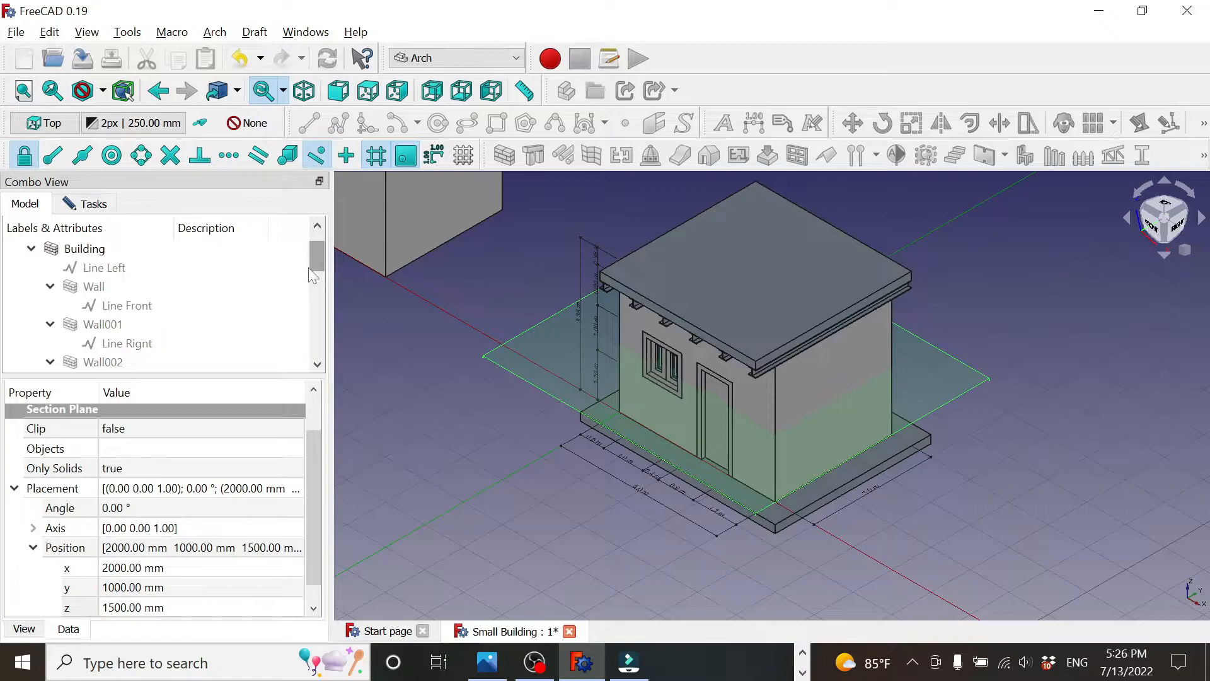
left_click_drag(317, 258, 316, 252)
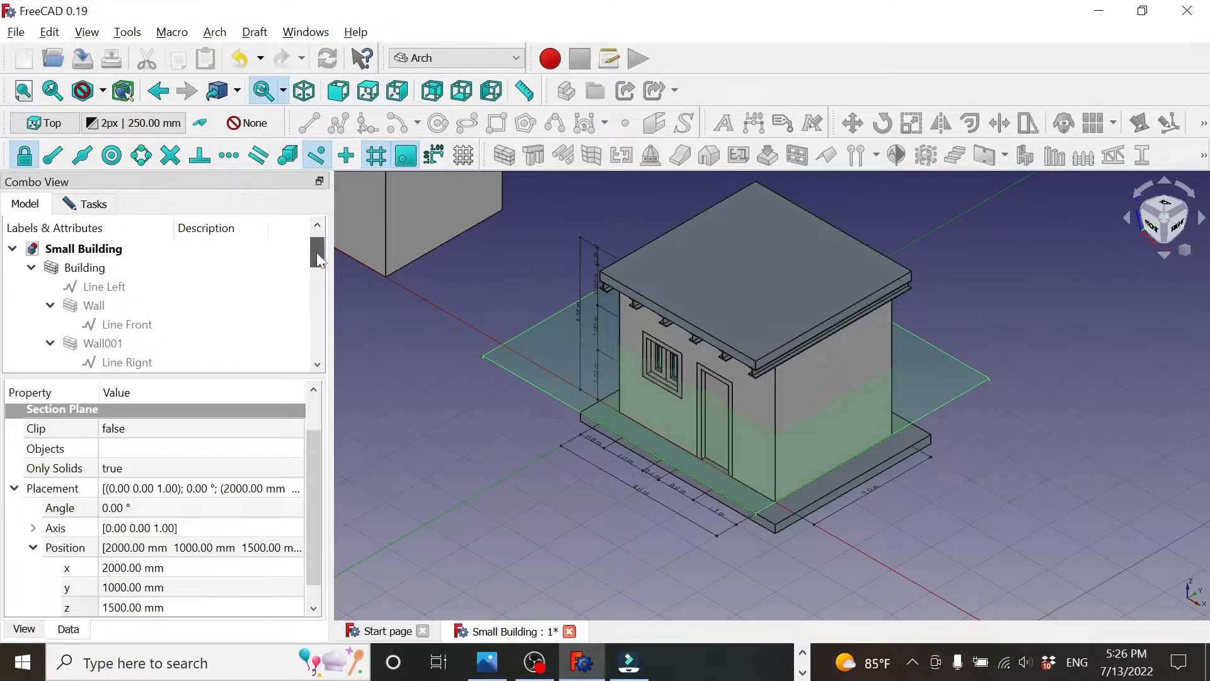
left_click(72, 270)
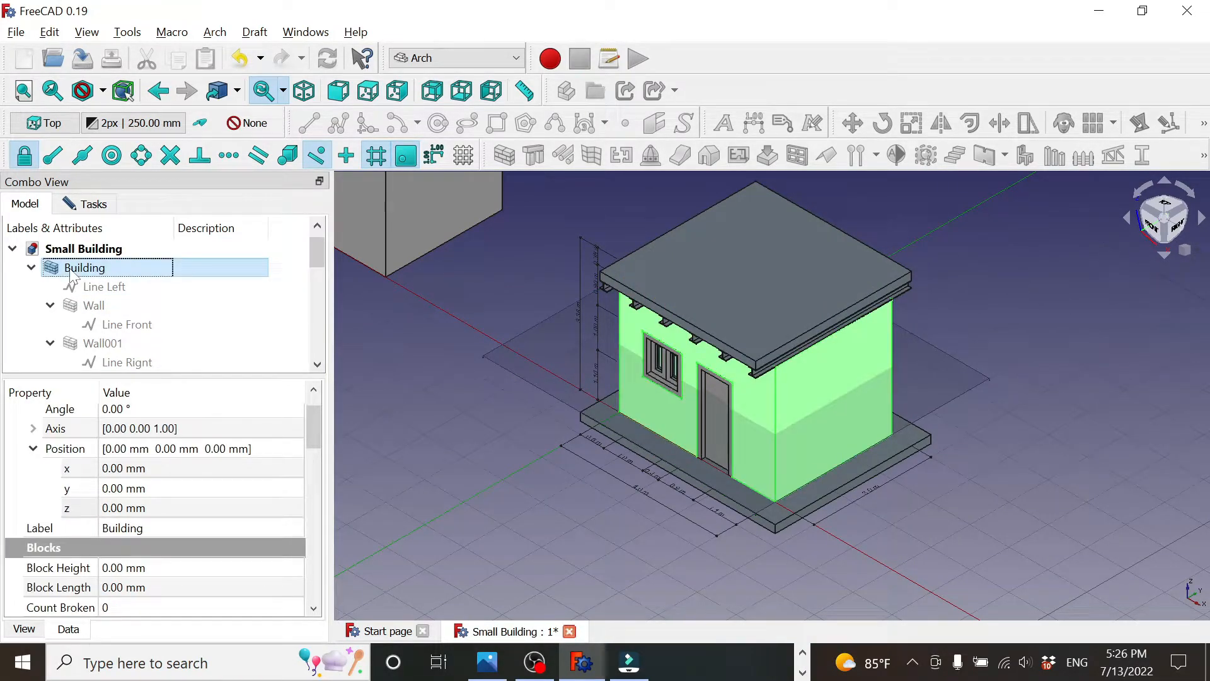
left_click(88, 288, "ctrl")
left_click(93, 306, "ctrl")
left_click(123, 324, "ctrl")
left_click(101, 343, "ctrl")
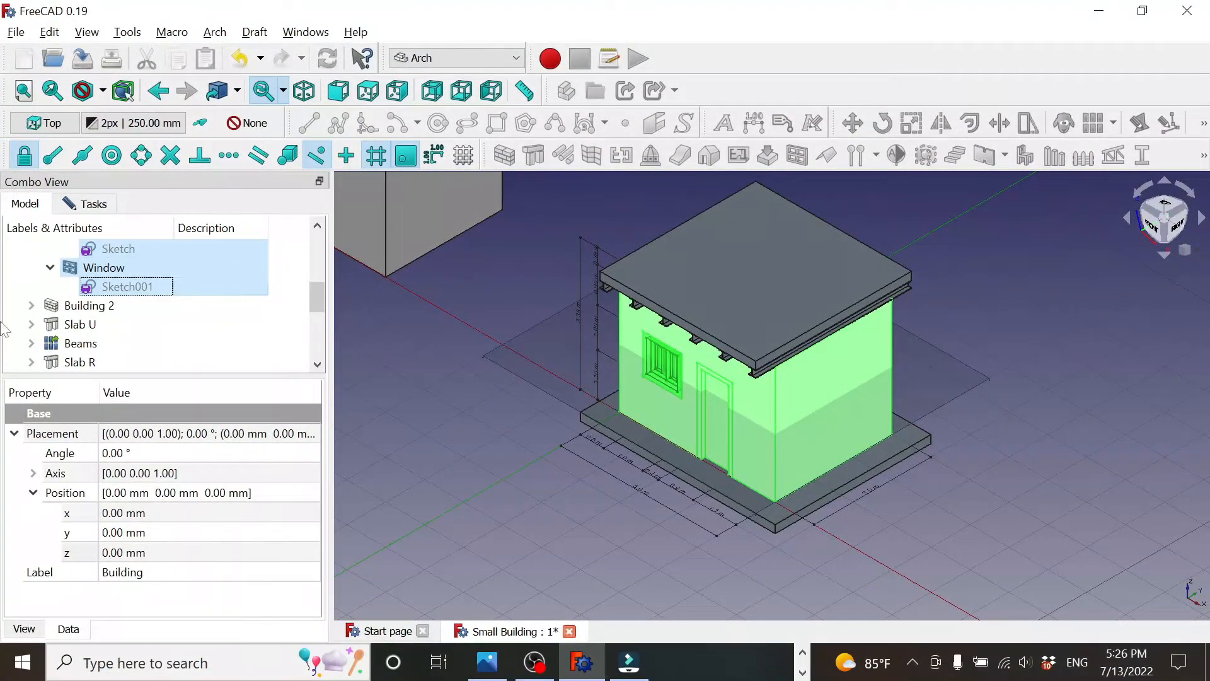
Extend the selection to Slab U, Beams, Slab R and the plan dimensions, and add everything to the objects seen by the section plane
left_click(93, 306, "ctrl")
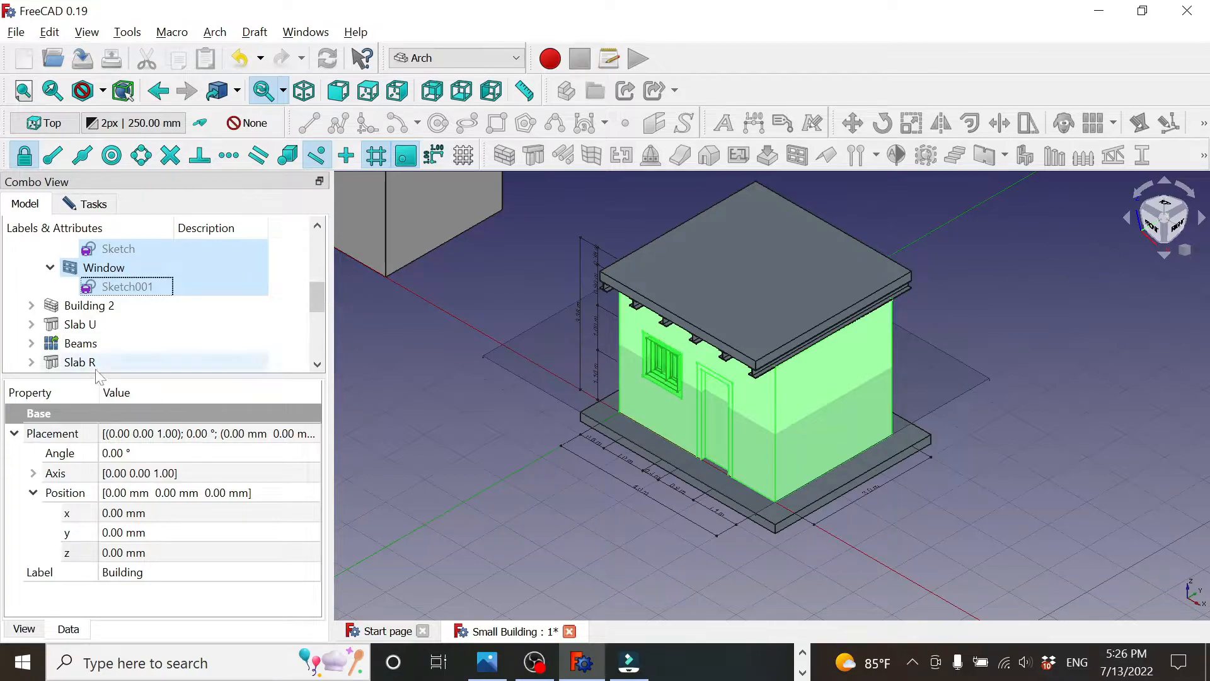
left_click(31, 324)
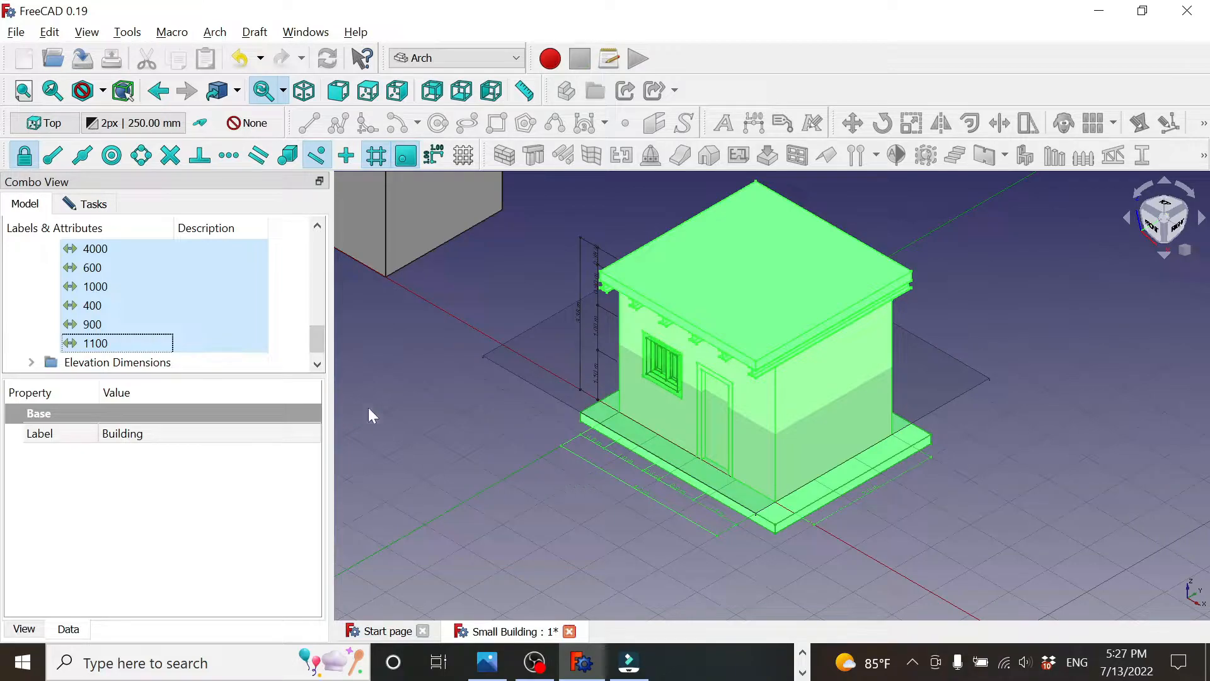
left_click_drag(322, 333, 320, 305)
left_click(87, 205)
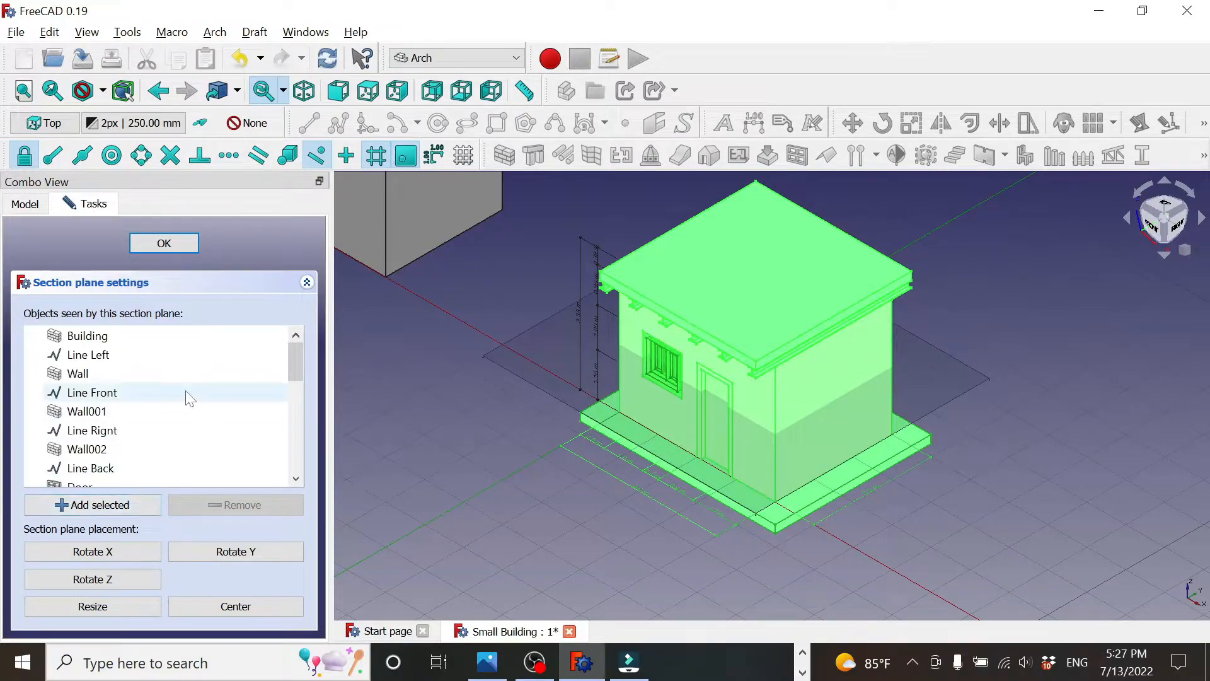
mouse_move(294, 356)
left_mouse_down()
mouse_move(293, 456)
mouse_move(305, 350)
left_mouse_up()
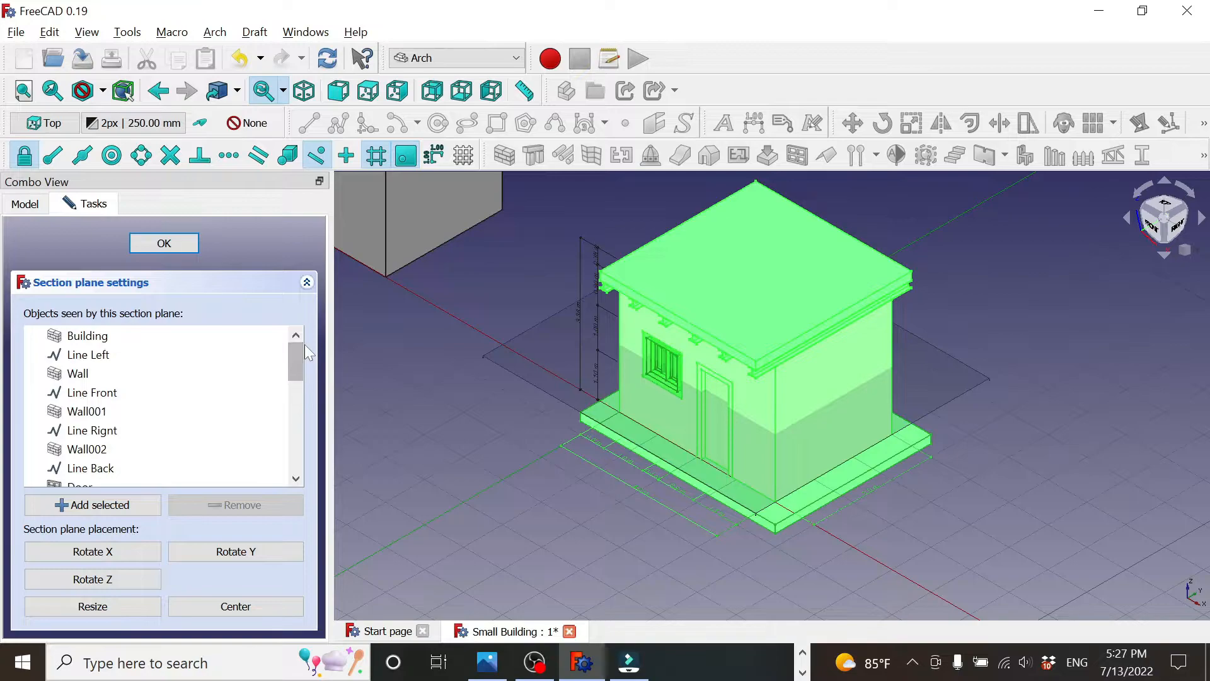
left_click(169, 242)
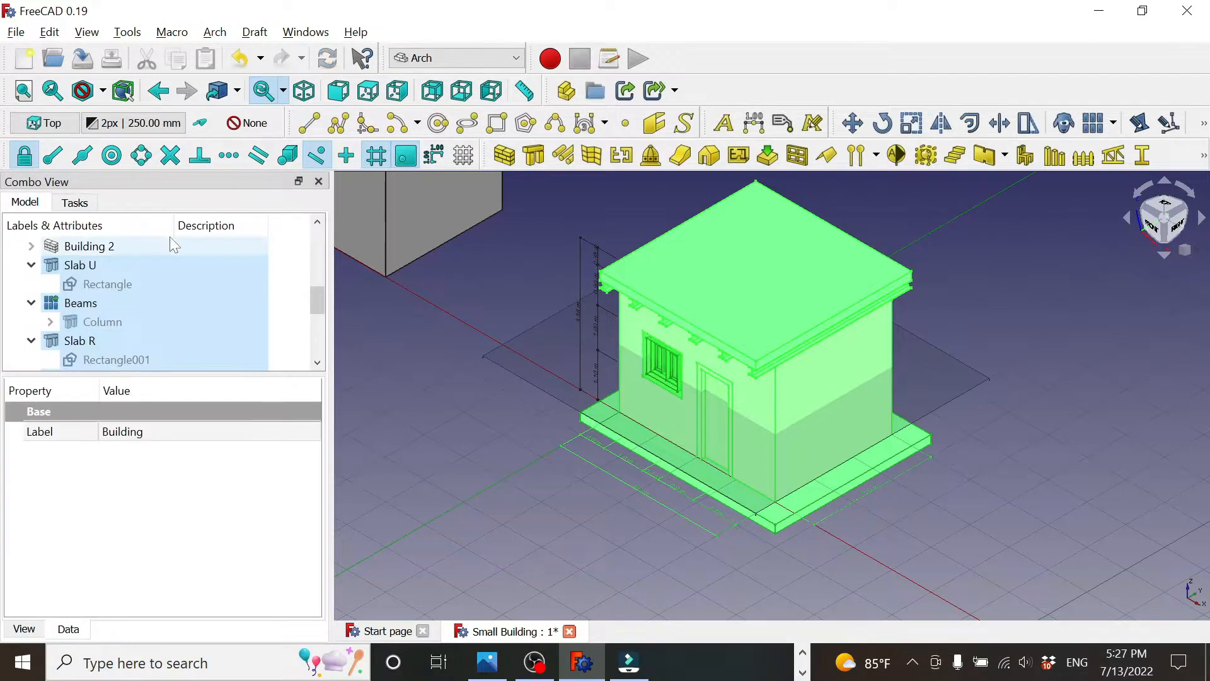
Reselect the Section plane and check its Objects and Placement properties
left_click_drag(317, 300, 315, 341)
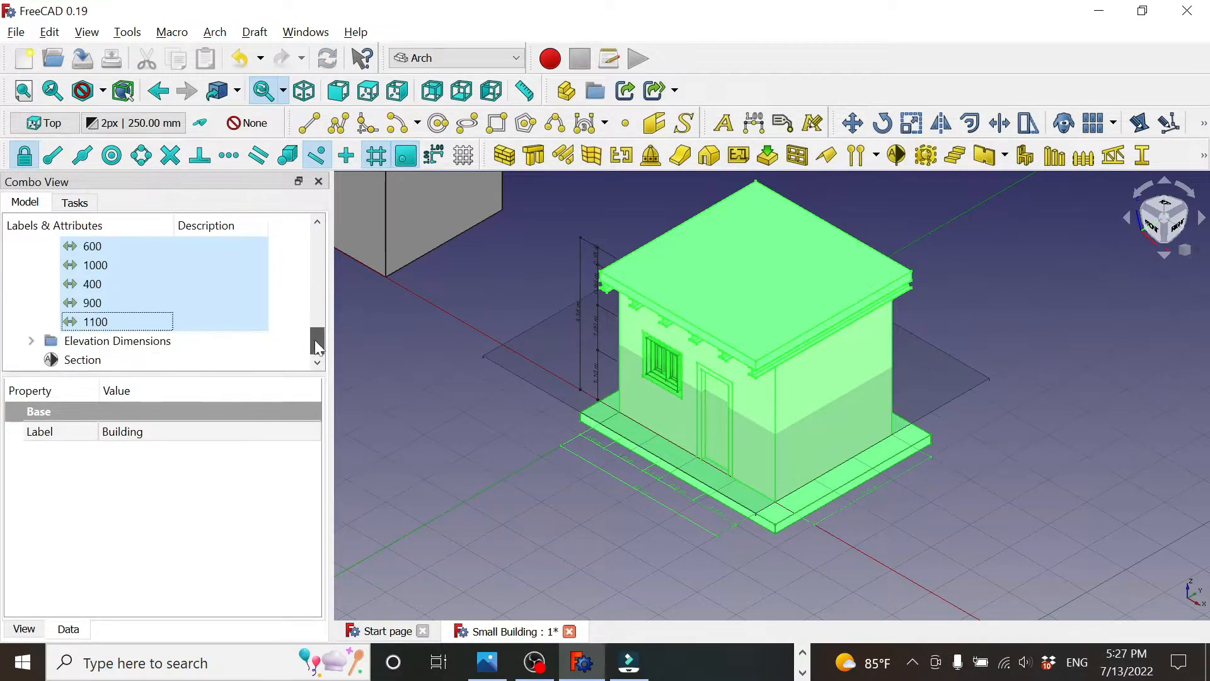
left_click(88, 360)
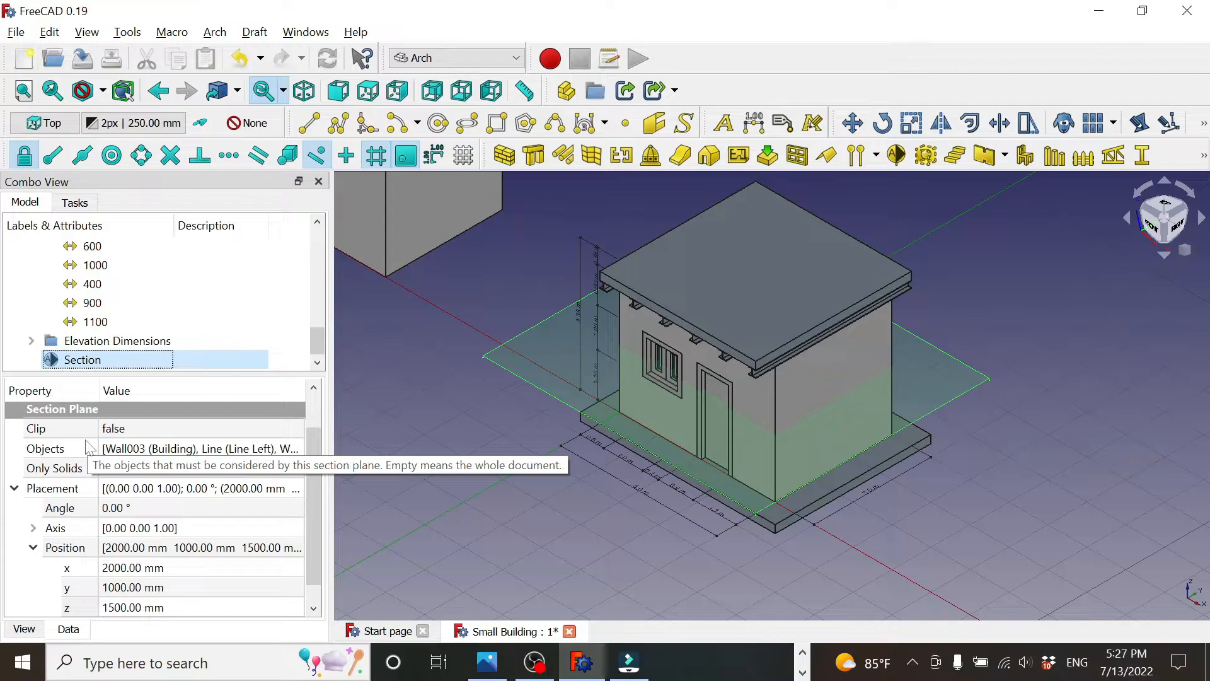
scroll(296, 451, "down", 1)
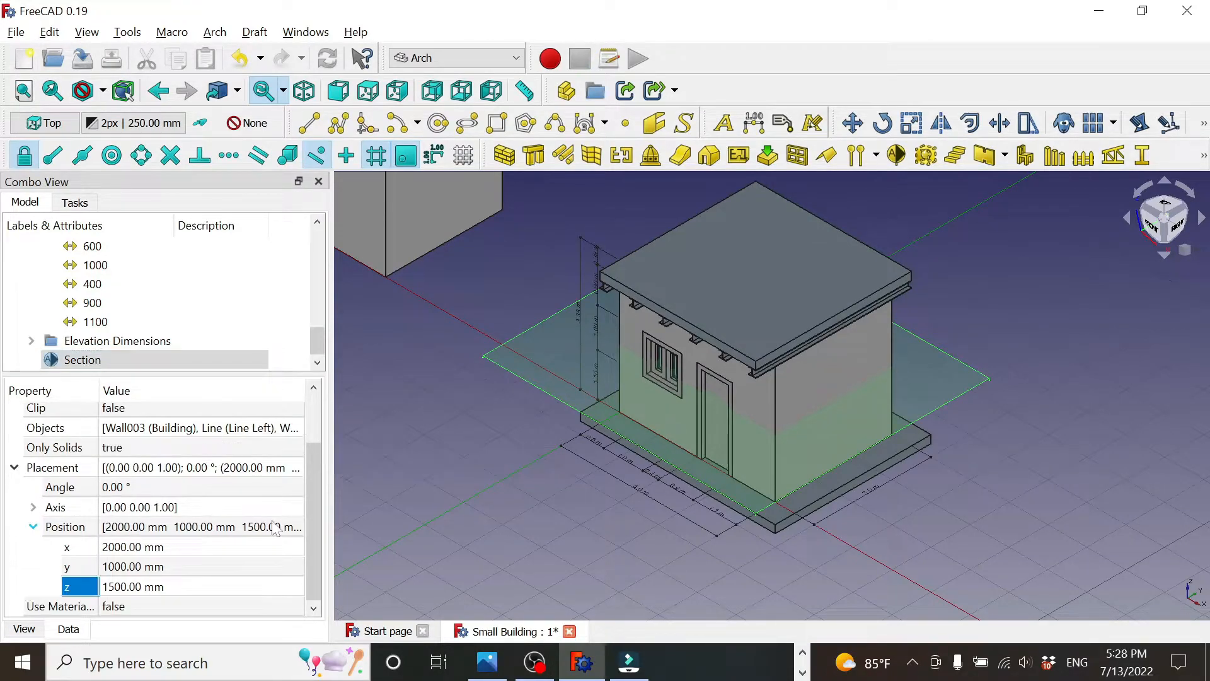
Rename the horizontal section plane as Top Section
left_click_drag(311, 496, 309, 439)
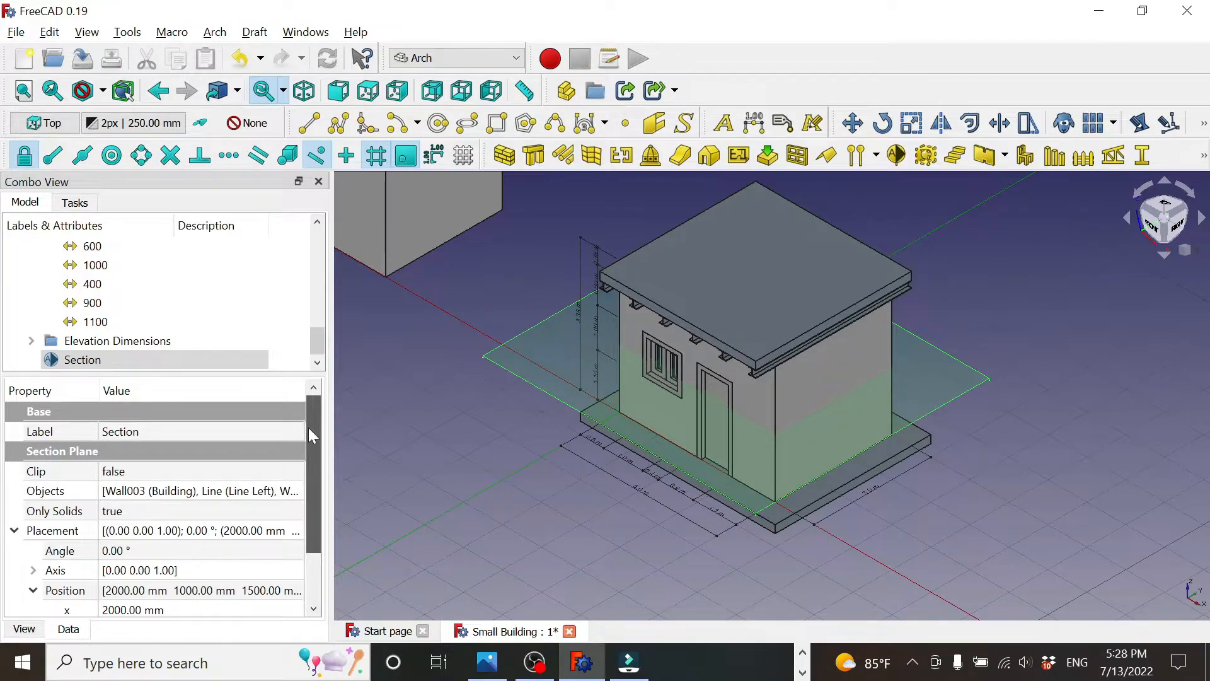
left_click_drag(308, 436, 317, 480)
left_click(123, 434)
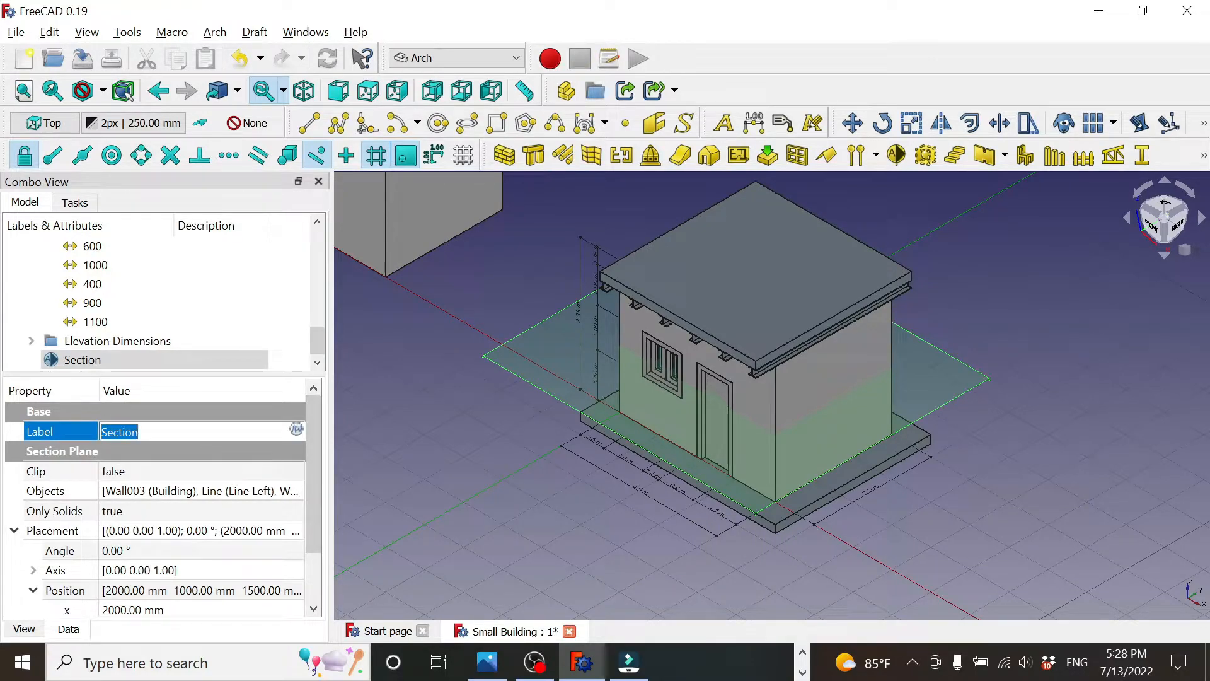
left_click(190, 432)
key("Left")
key("Left")
key("Left")
key("Left")
key("Left")
key("Left")
type("Top")
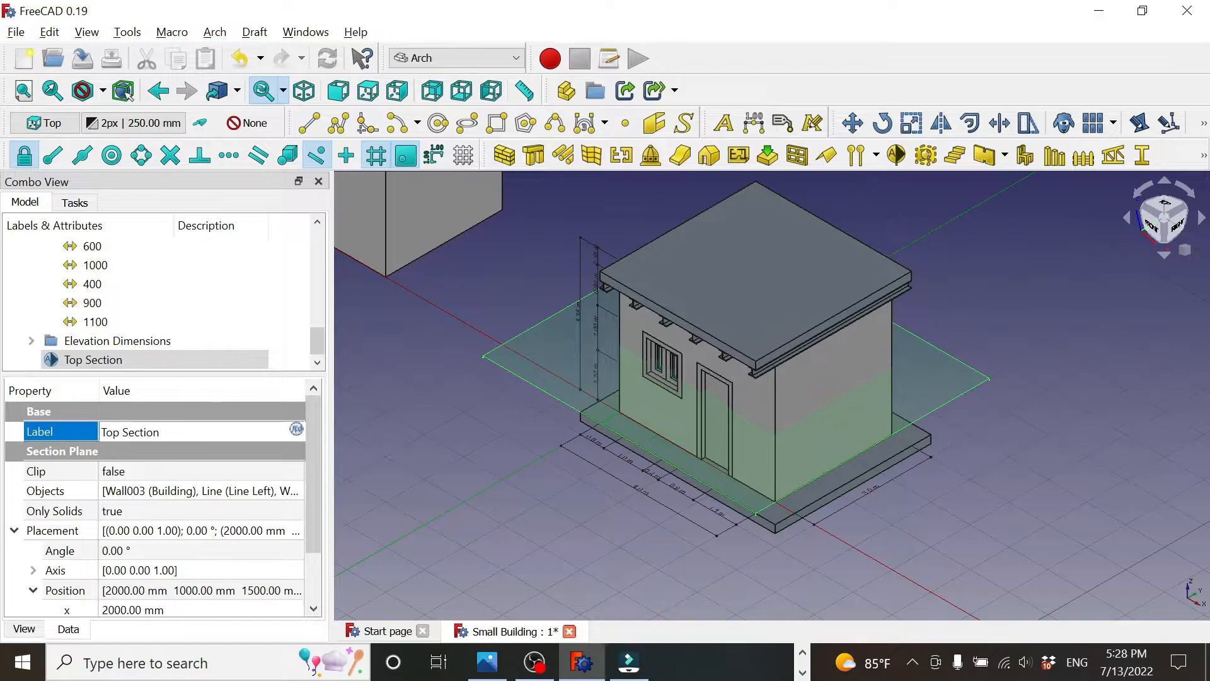
key("Return")
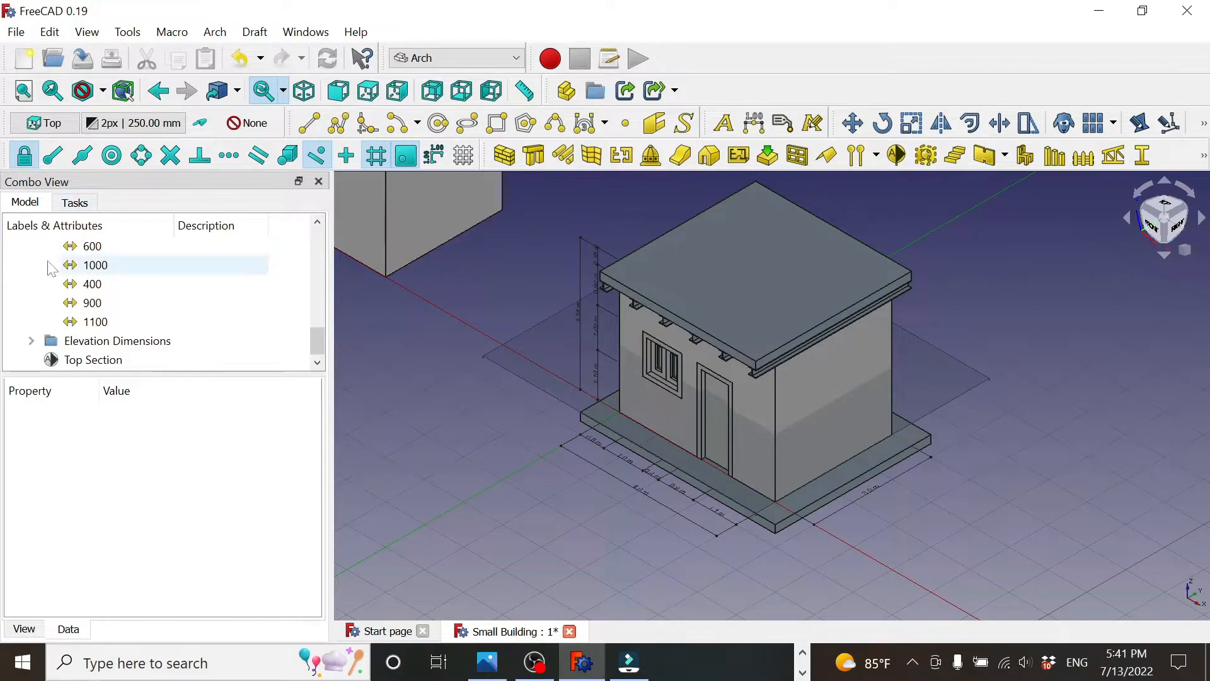
Set the working plane to Front (XZ) and show the building from the front
left_click(43, 123)
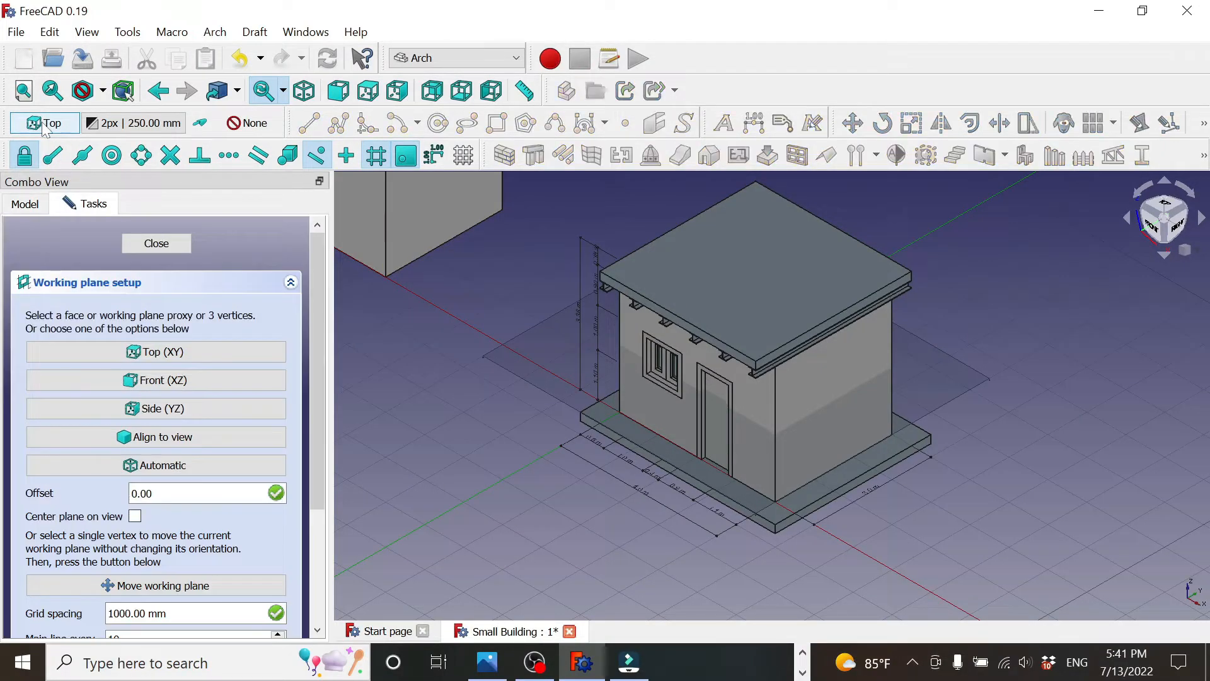
left_click(156, 379)
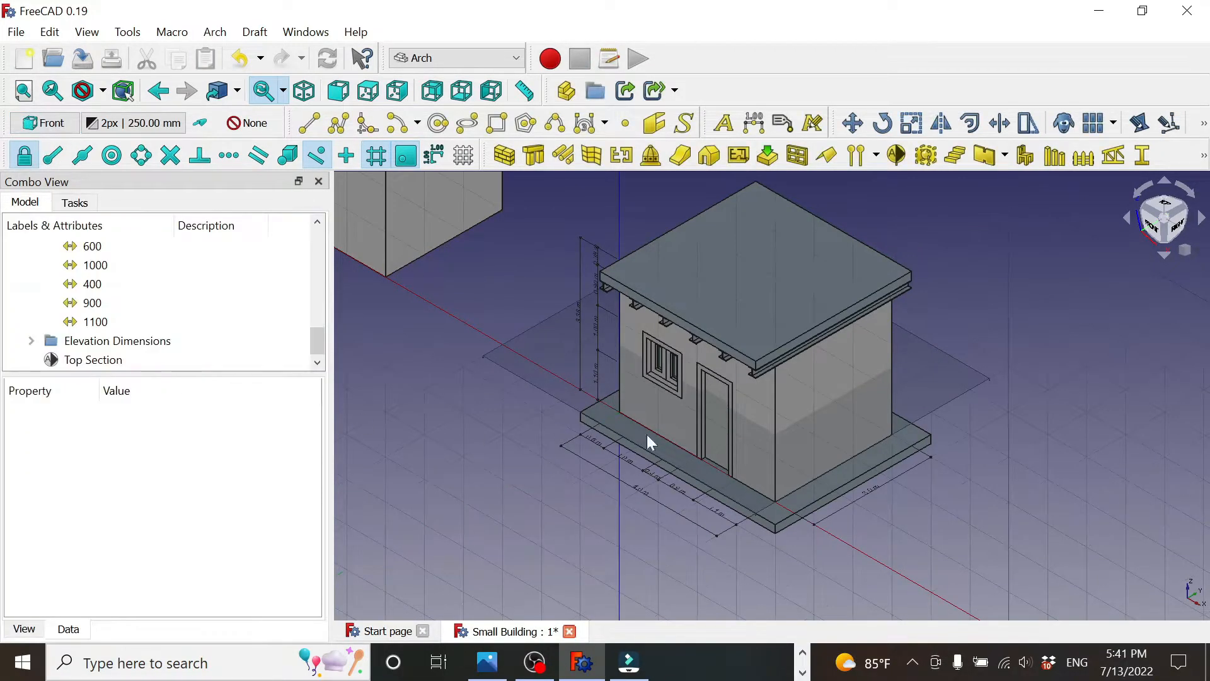
left_click(1158, 227)
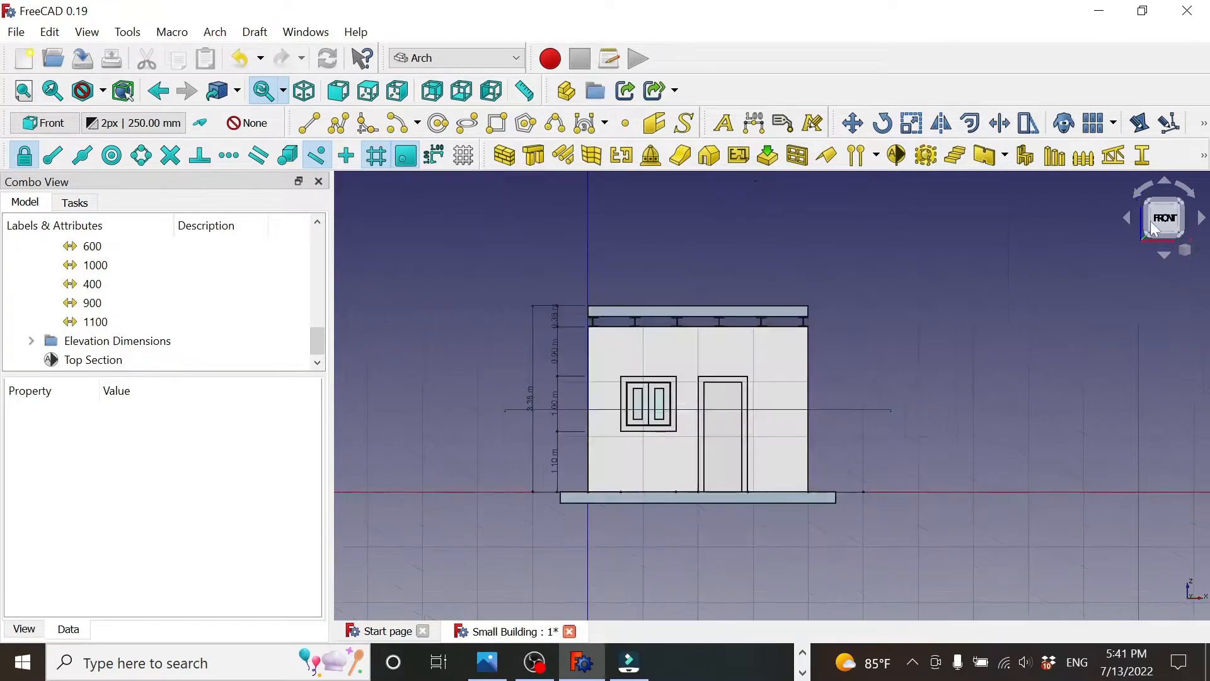
scroll(936, 387, "up", 3)
scroll(936, 387, "down", 1)
scroll(920, 391, "up", 1)
middle_click_drag(918, 394, 1054, 377)
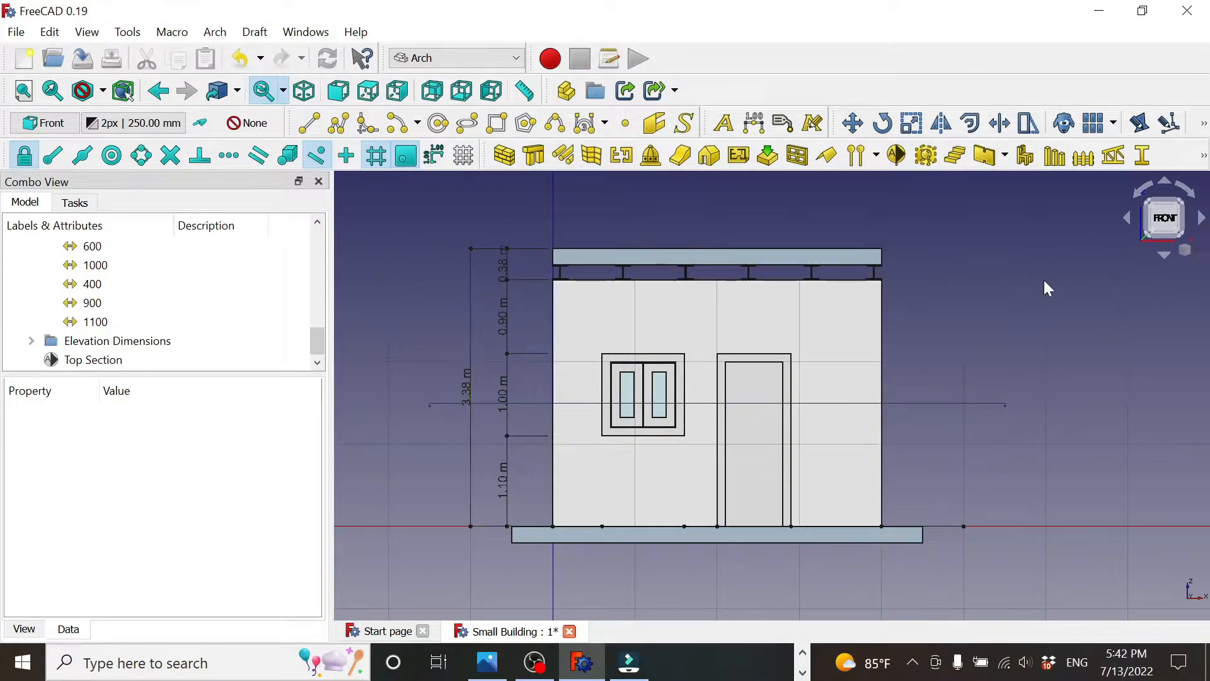
Add a second section plane and set its placement angle to 90°
left_click(897, 155)
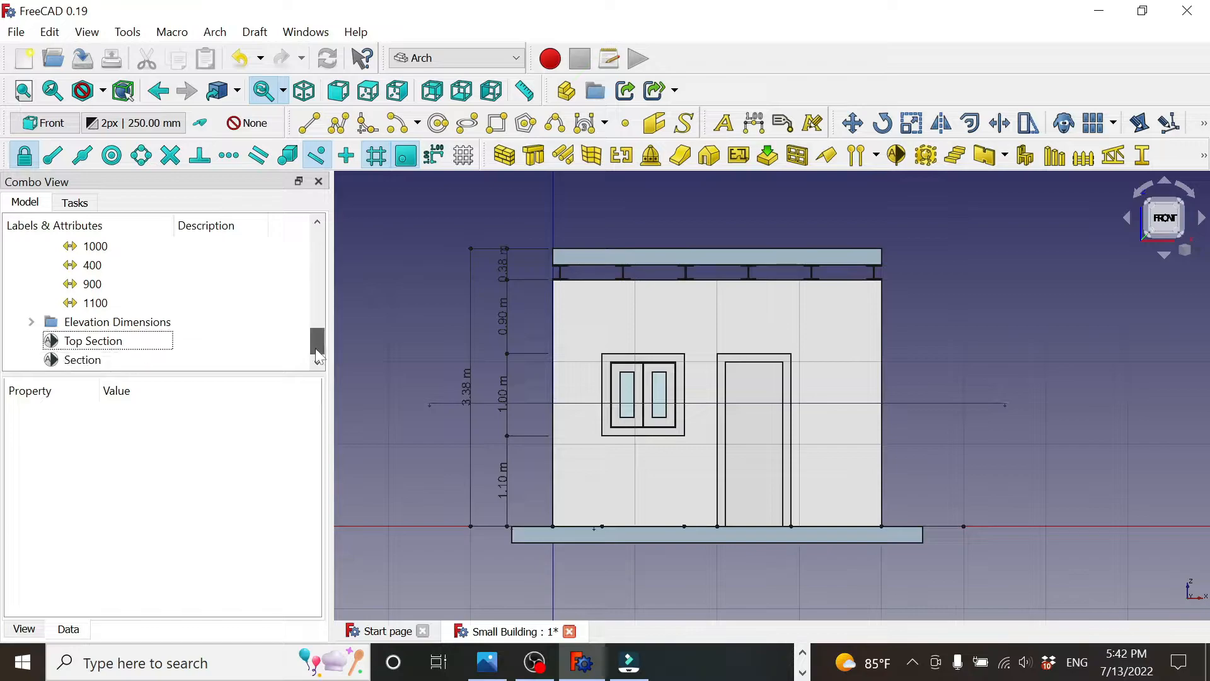
left_click(80, 361)
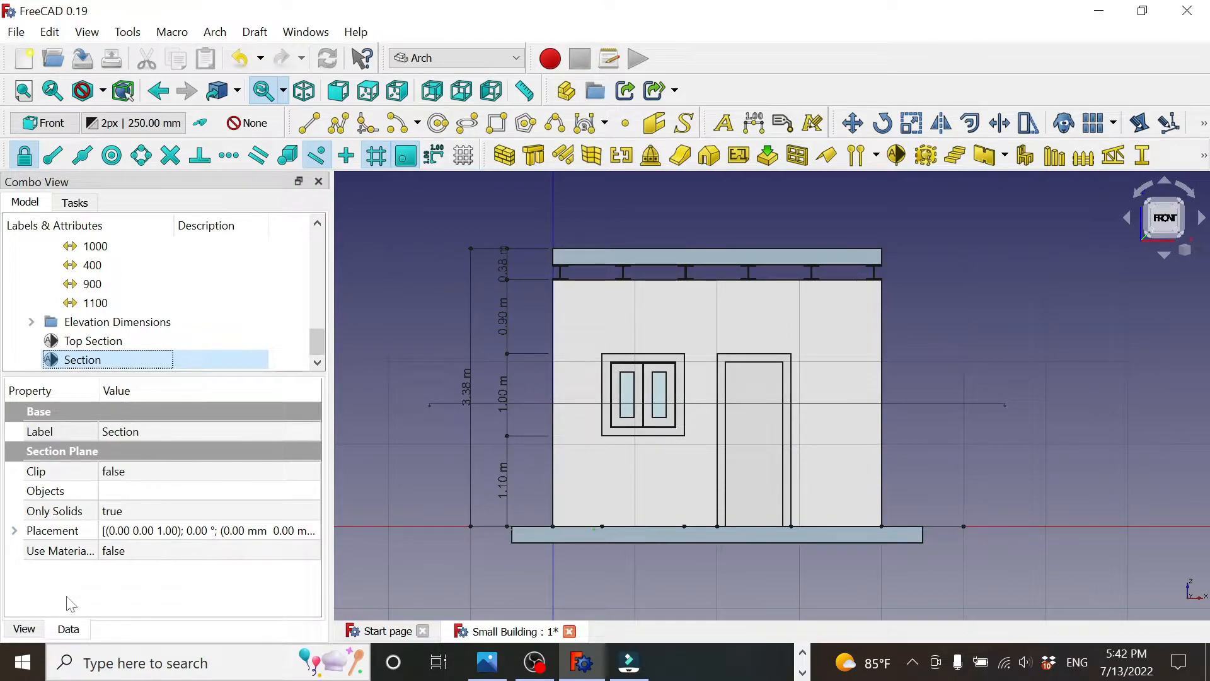
left_click(13, 530)
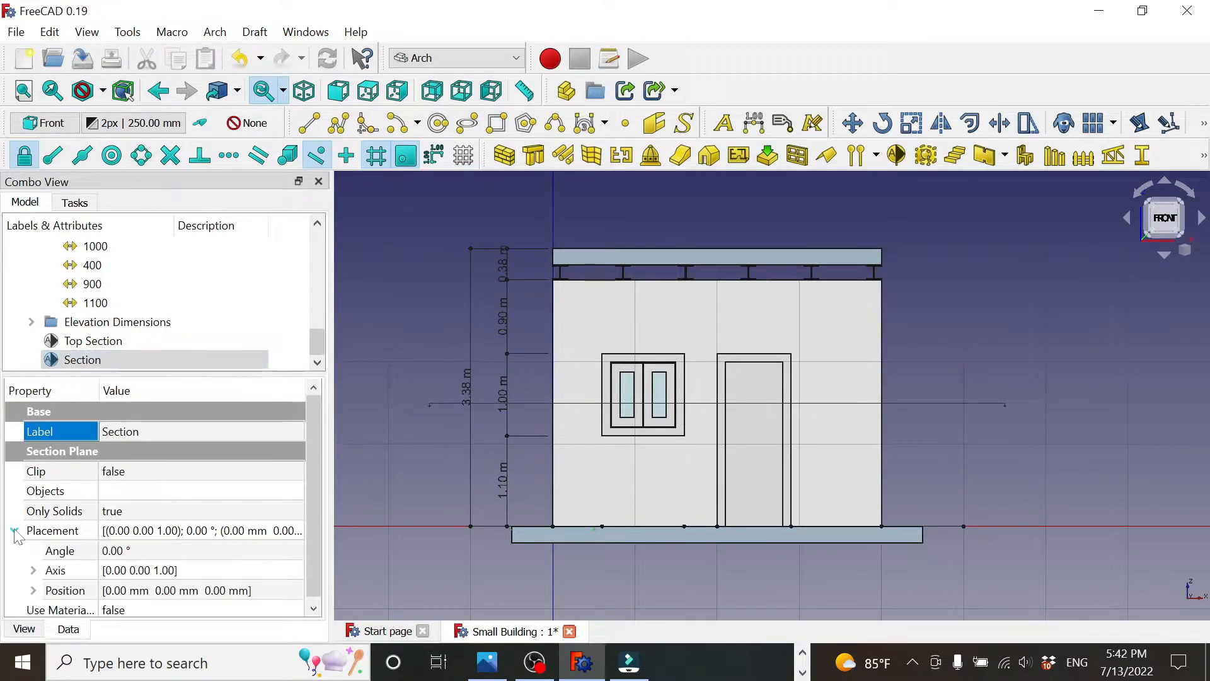
left_click(122, 556)
type("90")
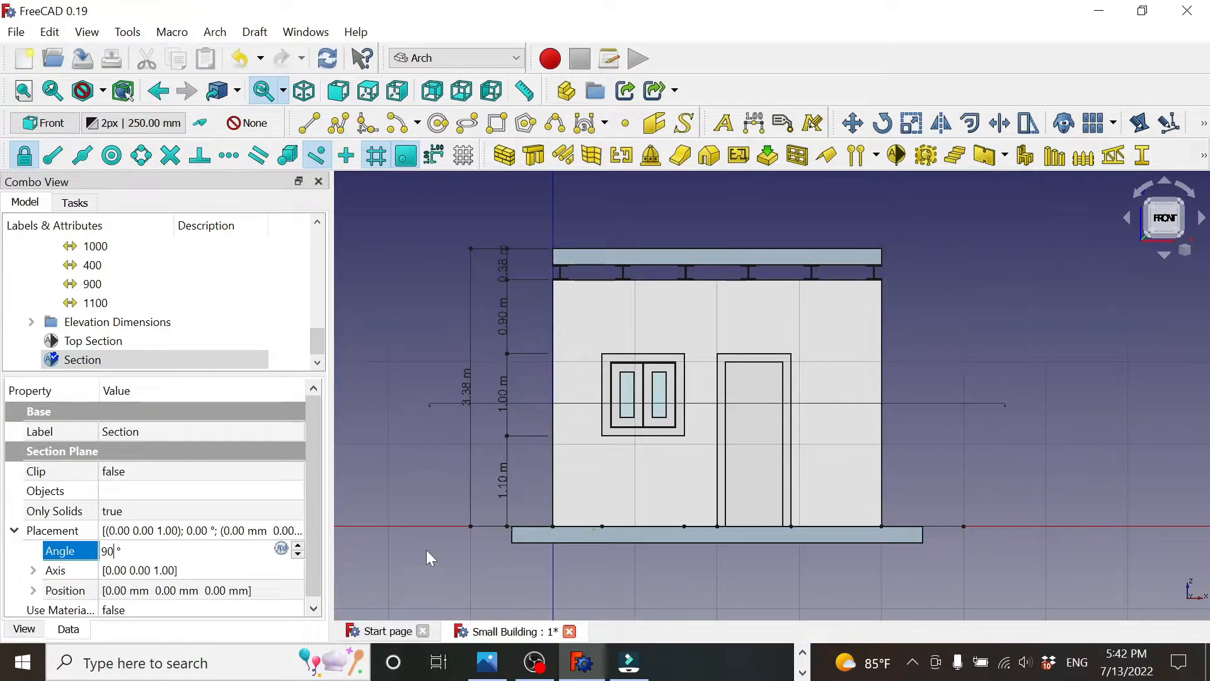
key("Return")
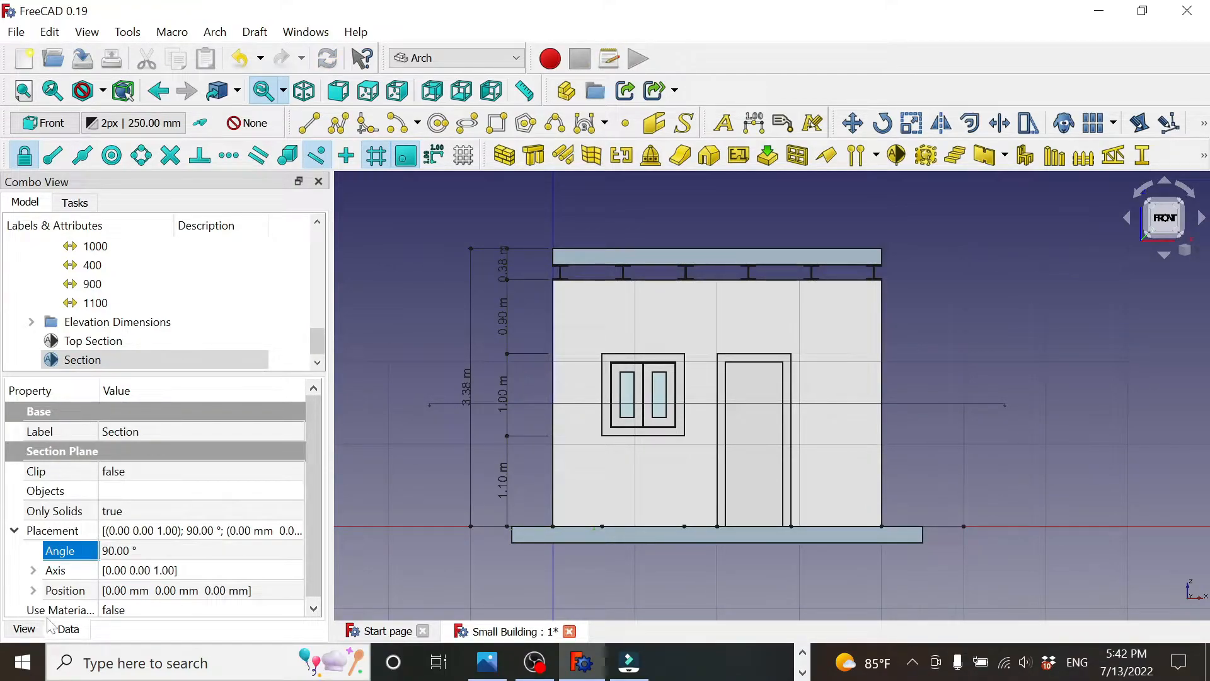
Set the new section plane's rotation axis to z 0 and x 1 so it stands vertically
left_click(33, 569)
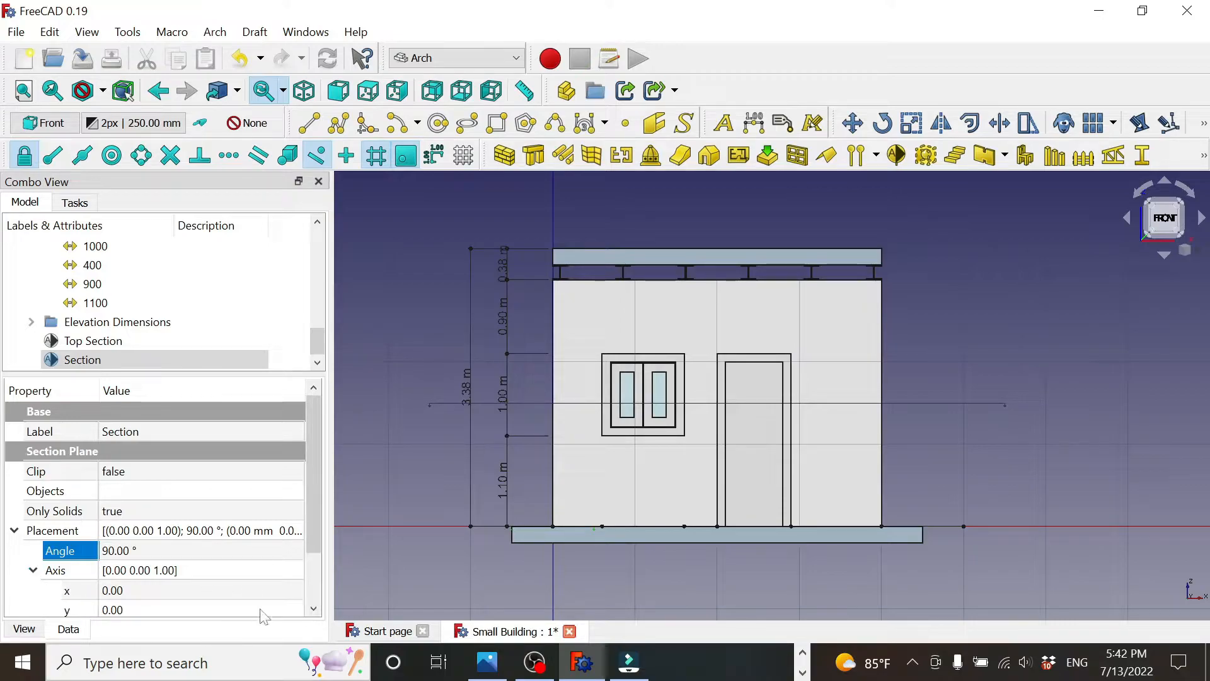
left_click_drag(312, 518, 312, 562)
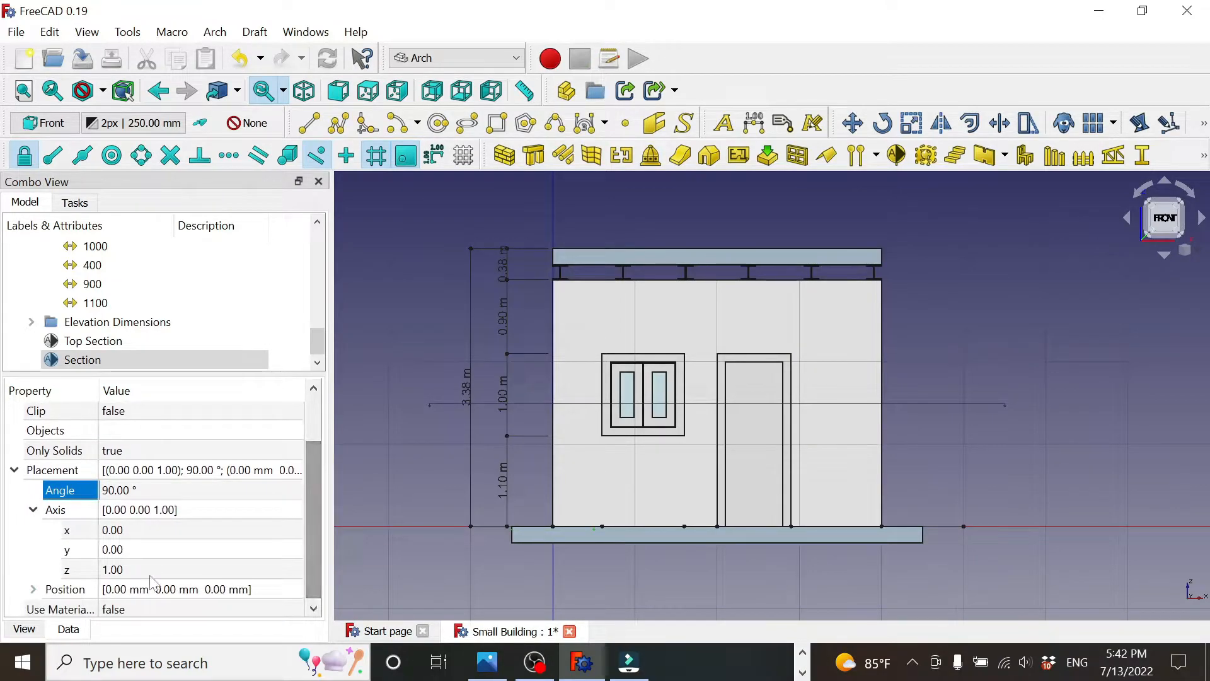
left_click(113, 569)
type("0")
key("Return")
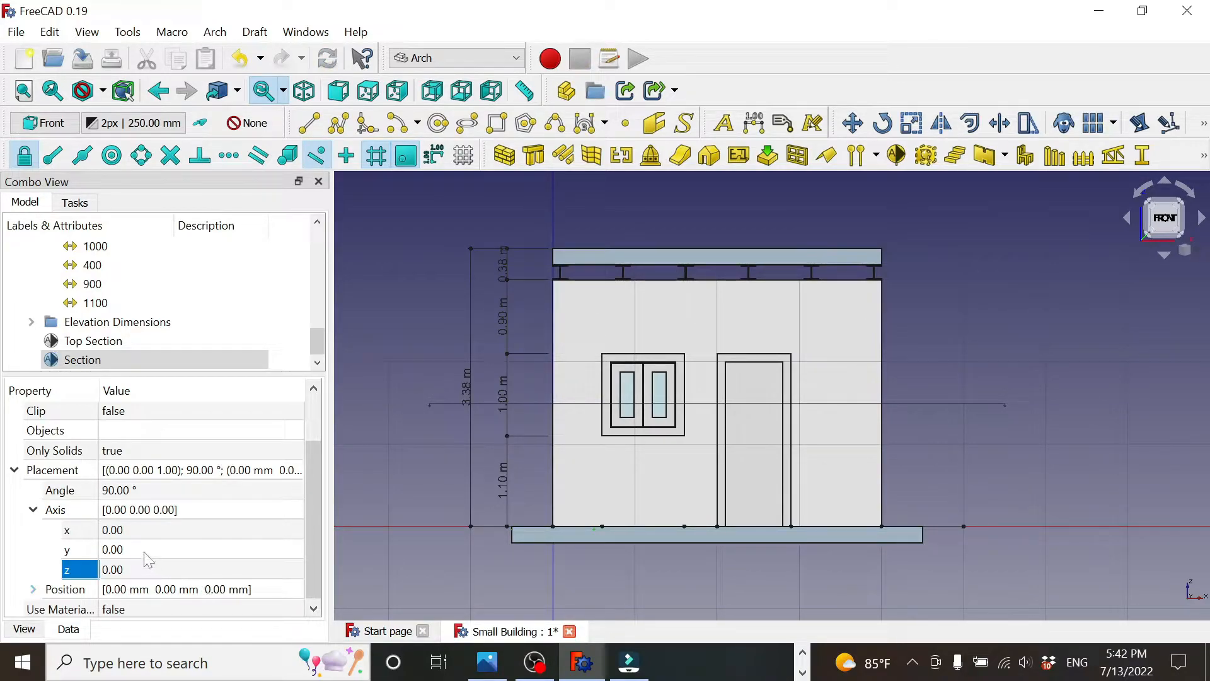
left_click(126, 529)
type("1")
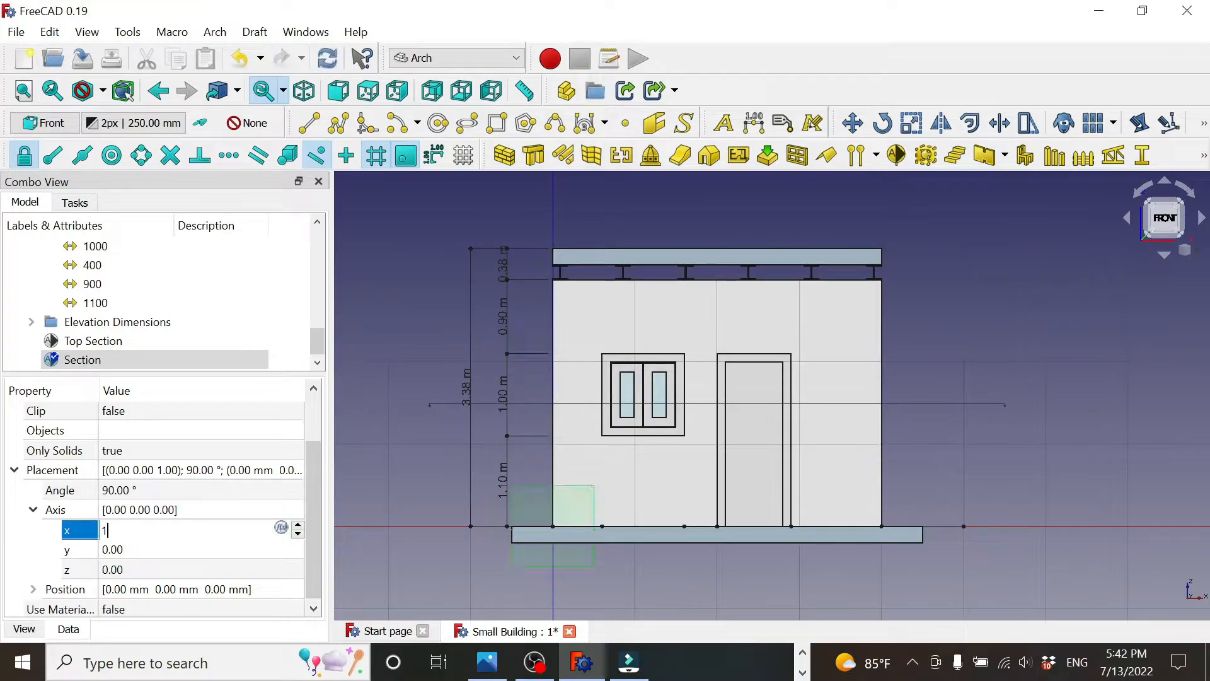
key("Return")
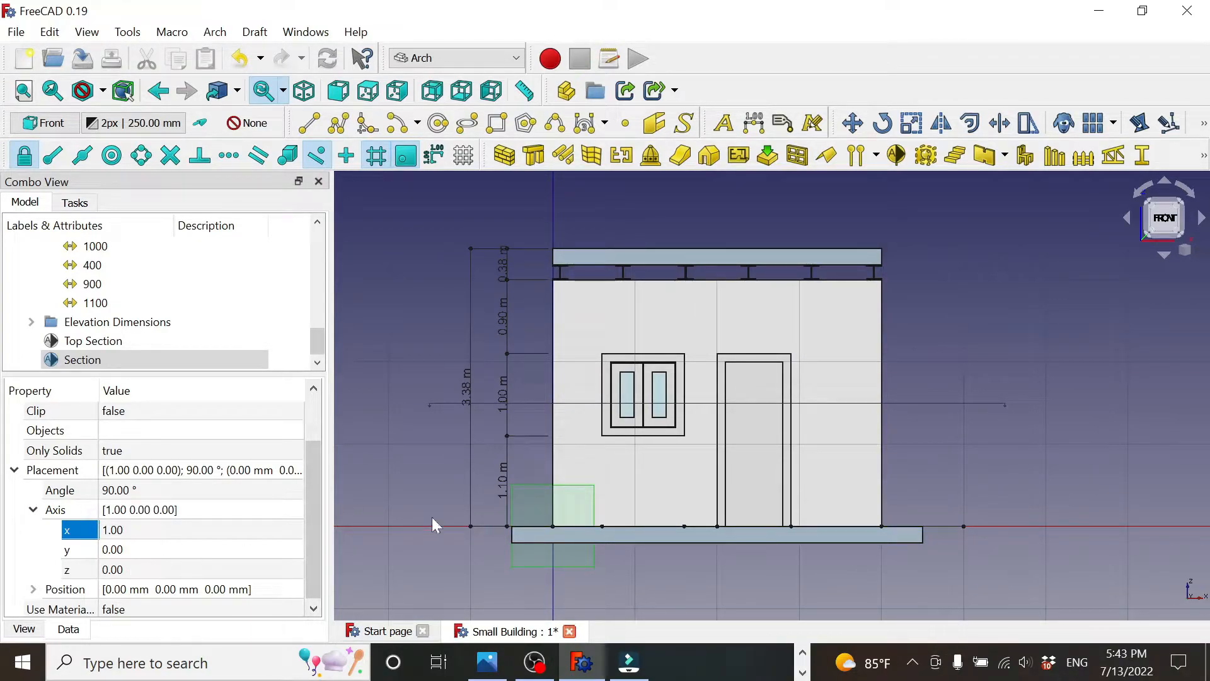
Size the vertical section plane to a display length of 7000 mm and a display height of 4500 mm
mouse_move(316, 543)
left_mouse_down()
mouse_move(328, 450)
mouse_move(326, 555)
left_mouse_up()
left_click(28, 629)
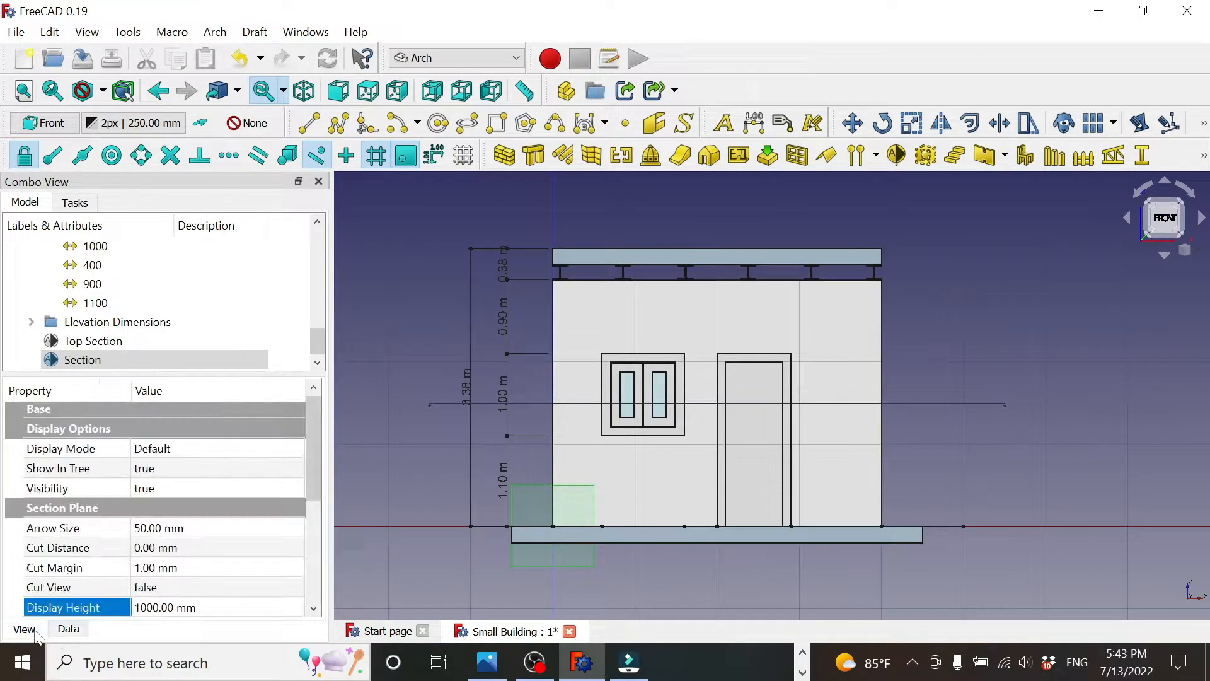
left_click_drag(319, 440, 314, 509)
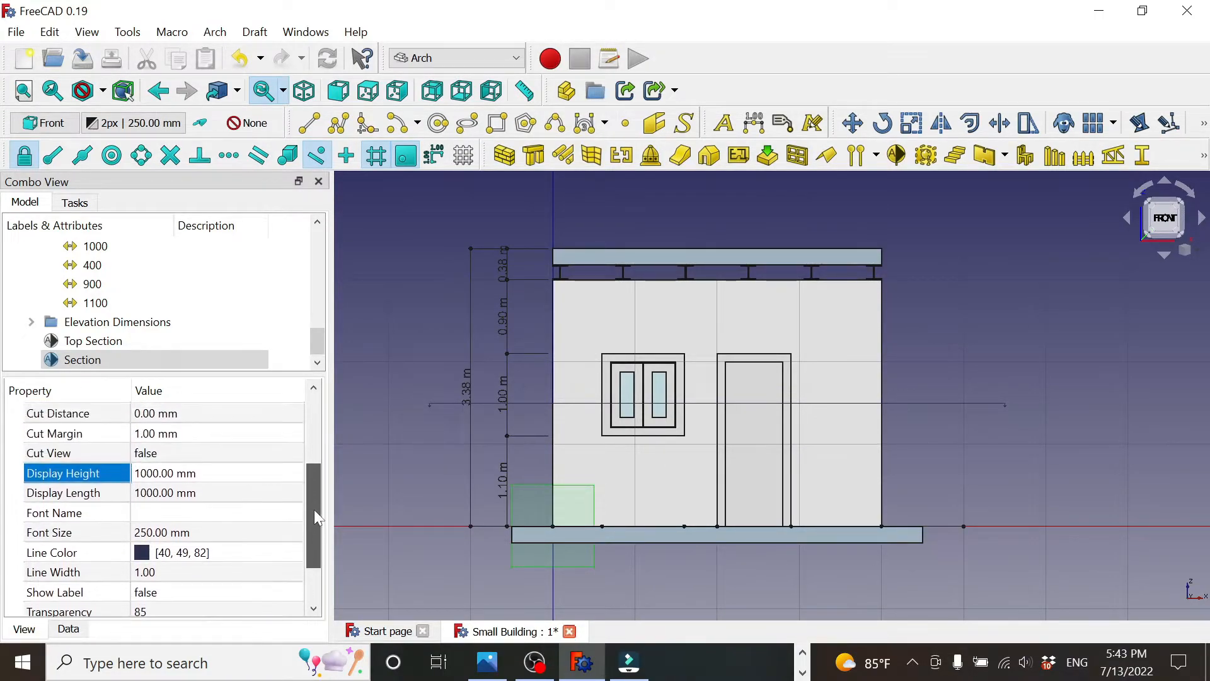
left_click(152, 494)
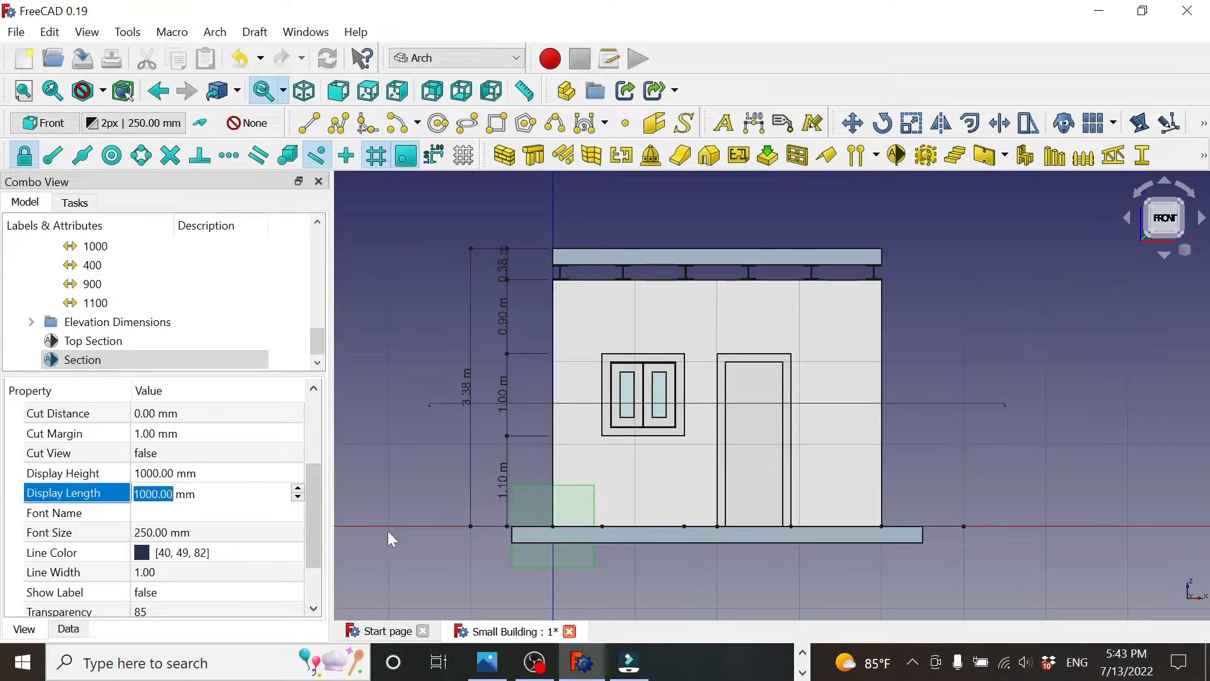
type("7000")
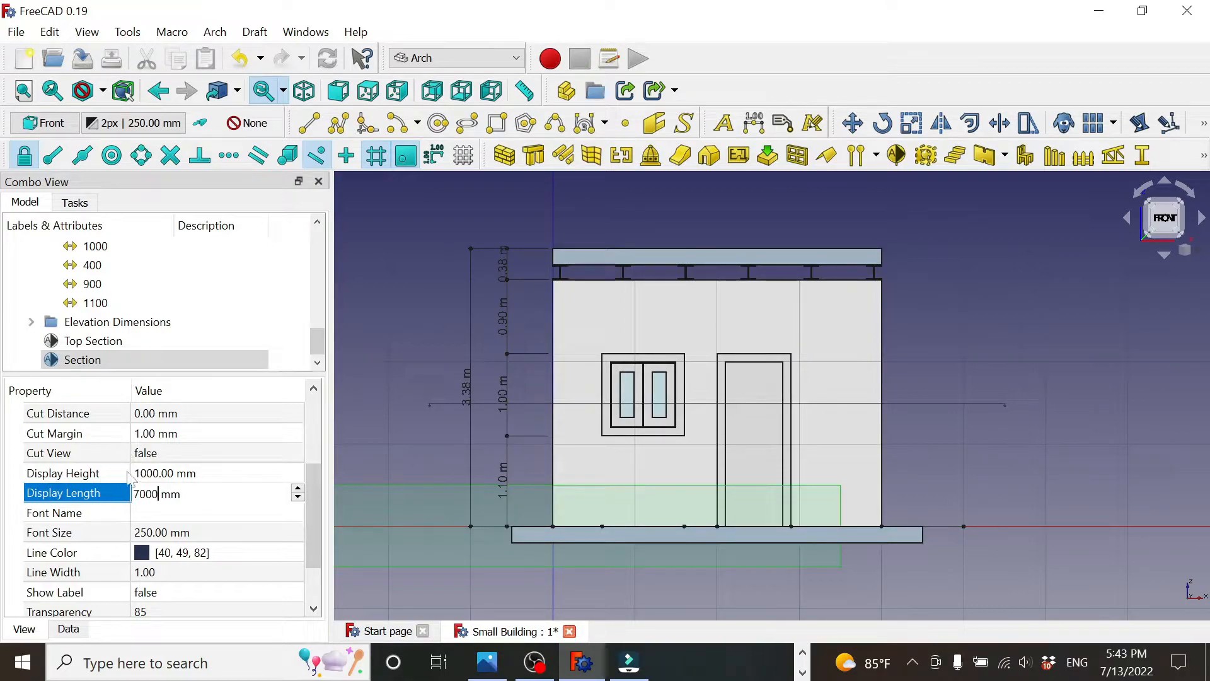
left_click(157, 473)
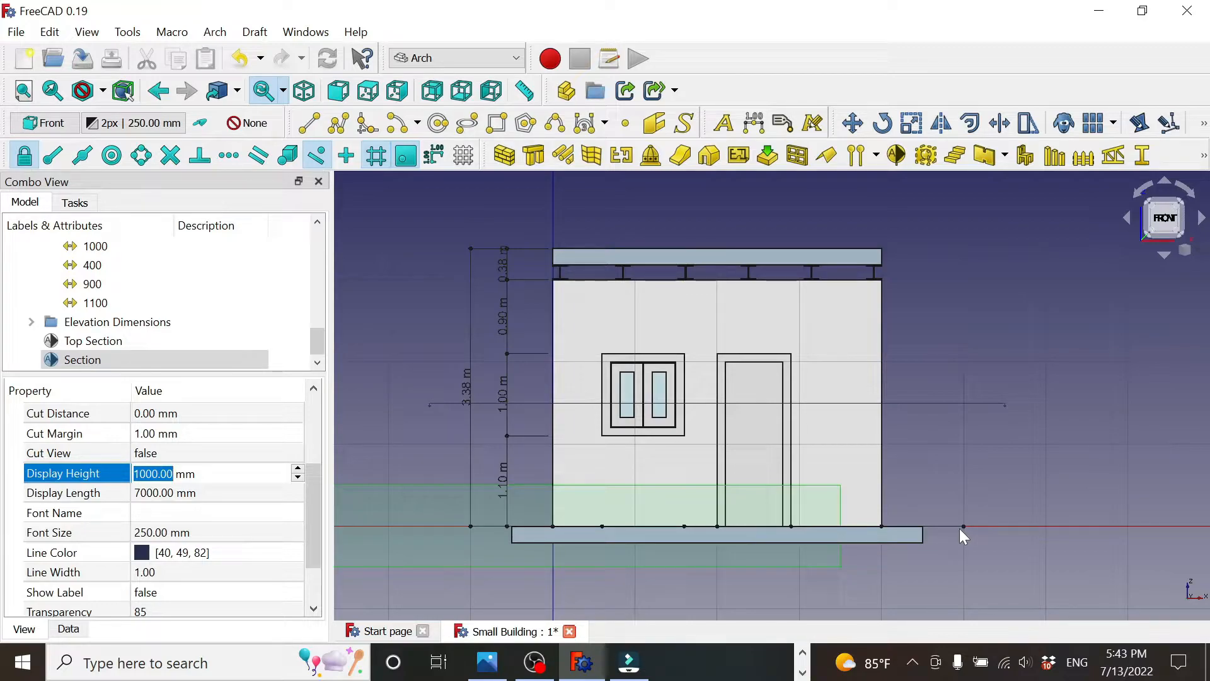
type("4500")
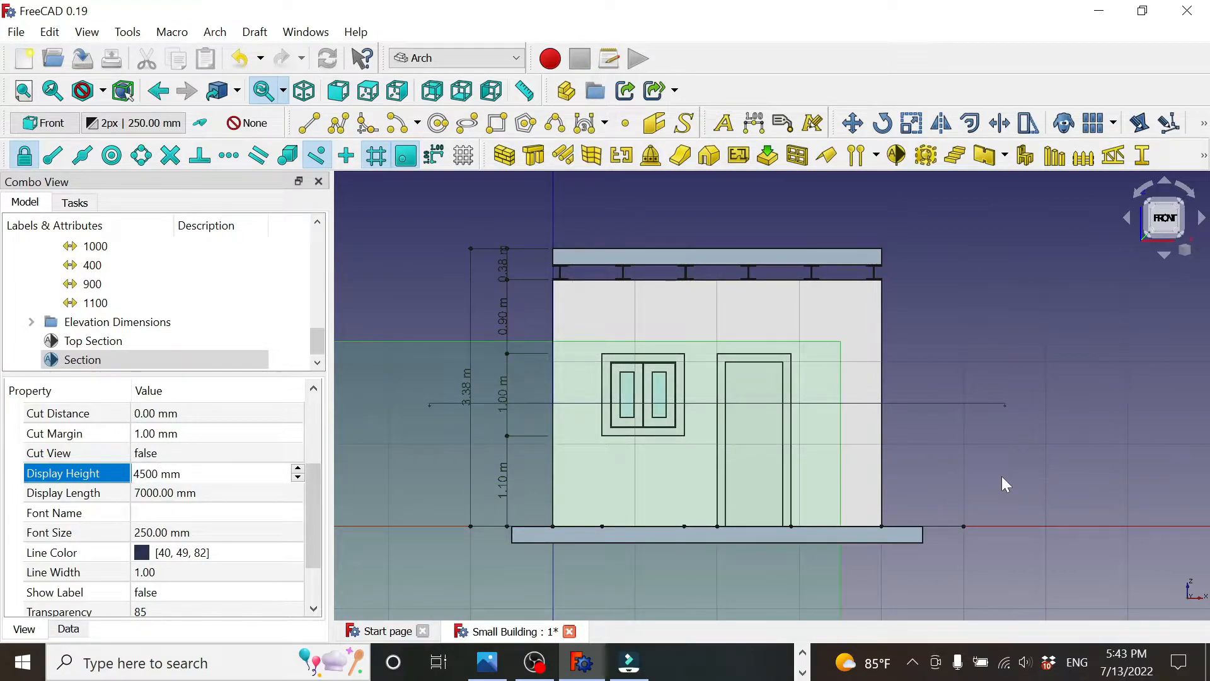
scroll(970, 572, "down", 2)
middle_click_drag(971, 572, 1025, 487)
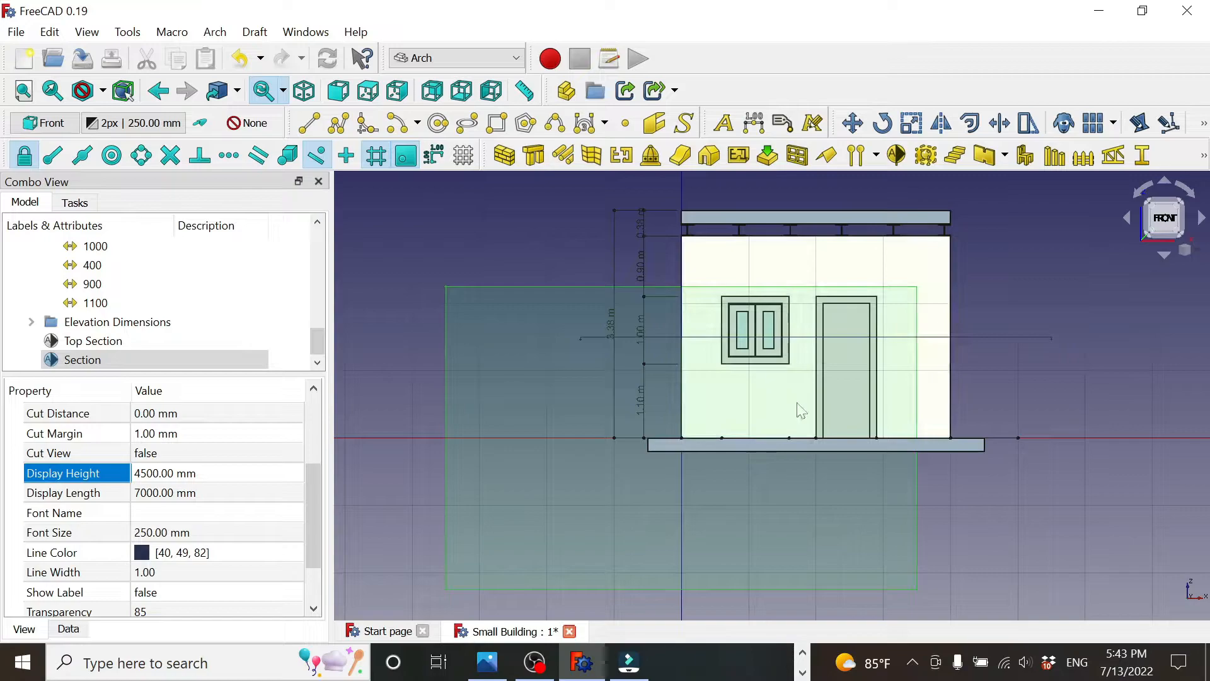
Move the vertical section plane to an x position of 2000 mm
left_click(68, 628)
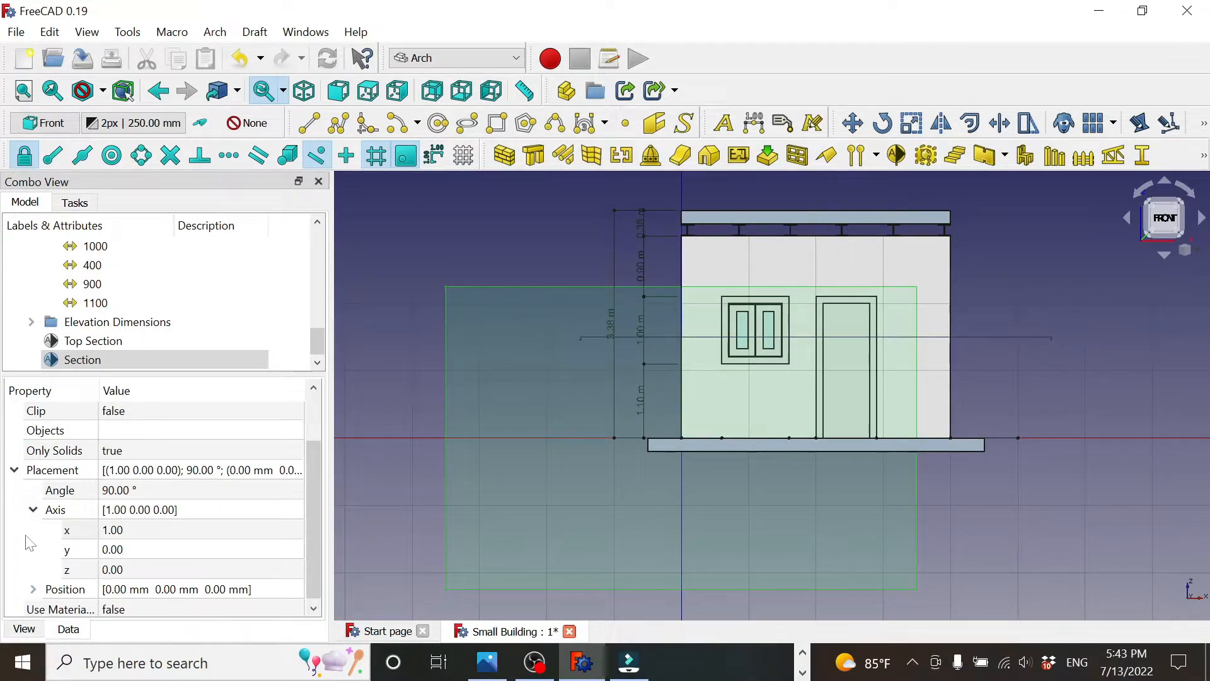
left_click_drag(313, 505, 316, 570)
left_click(34, 589)
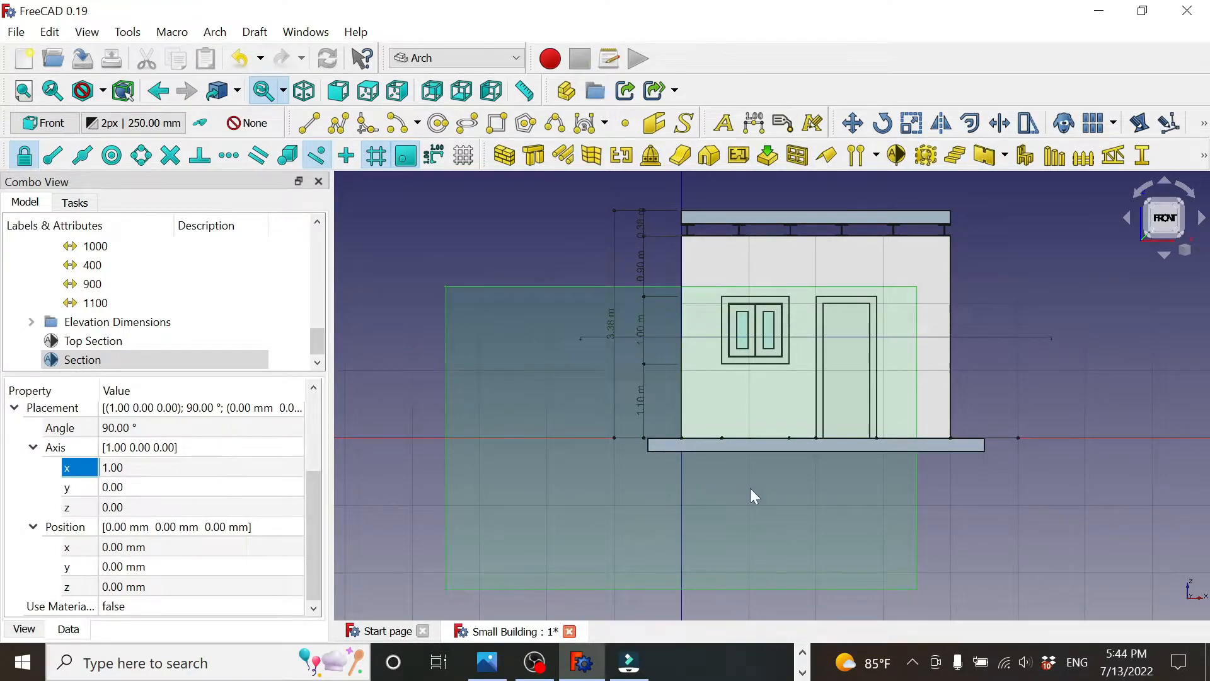
left_click(130, 468)
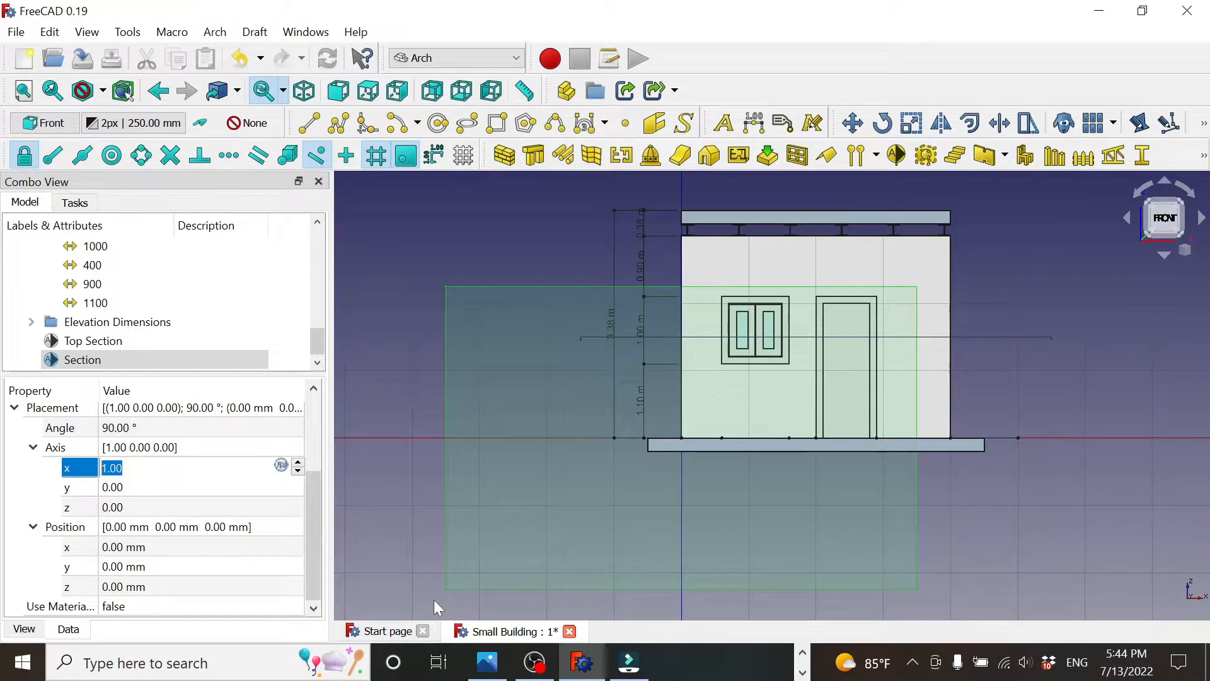
left_click(137, 550)
left_click(137, 550)
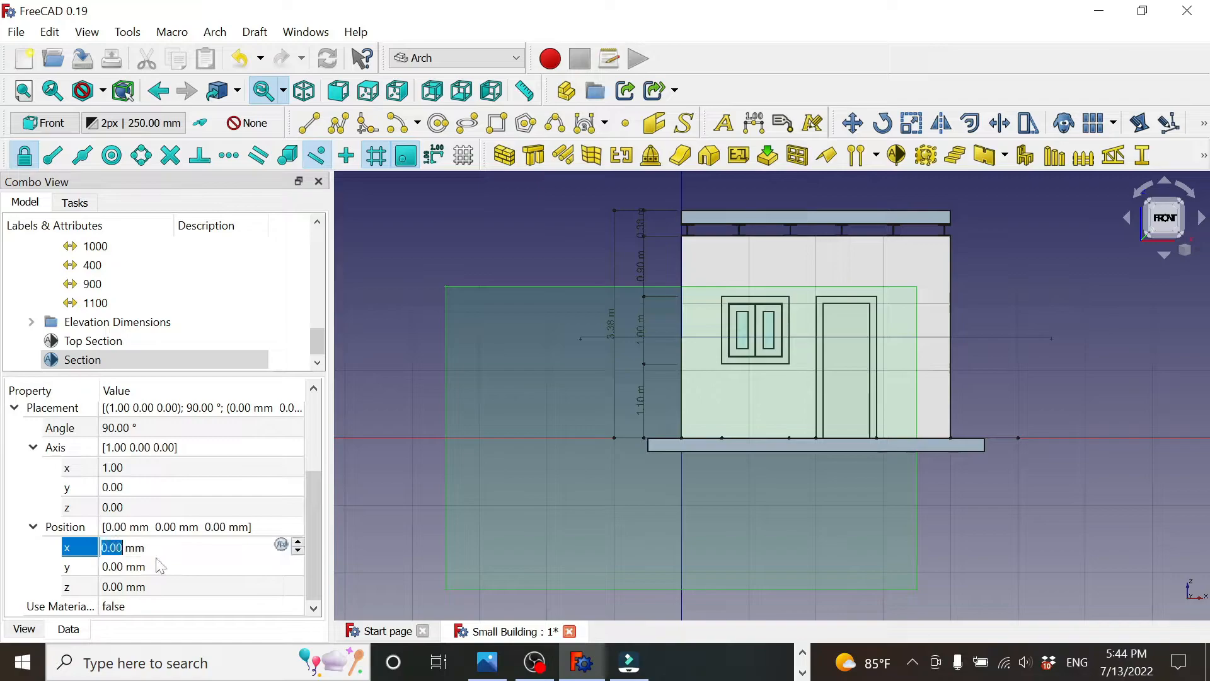
type("2000")
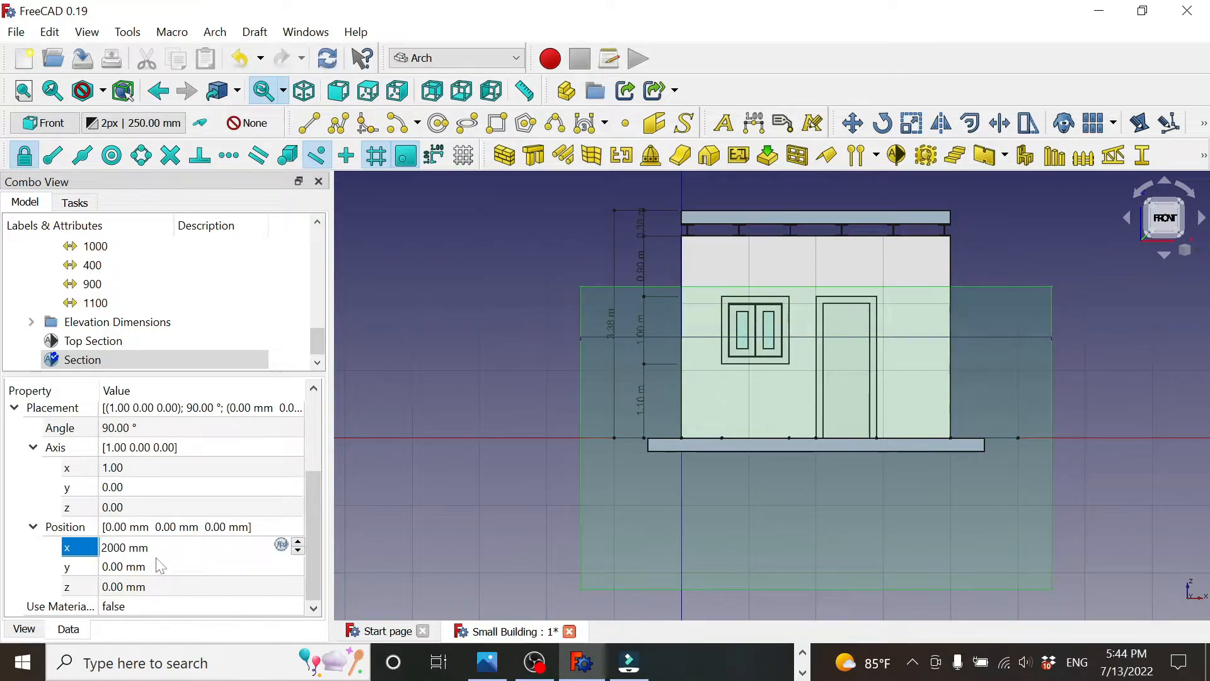
key("Return")
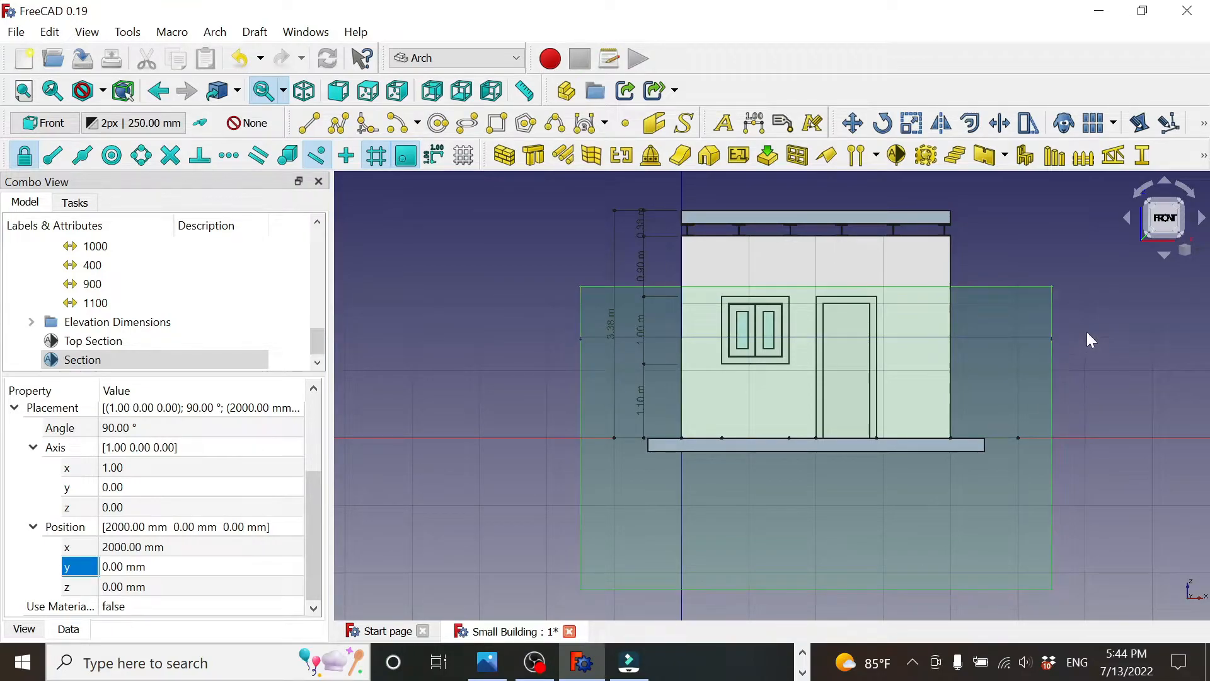
Try a z position of 2000 mm for the vertical section plane
left_click(121, 587)
type("20")
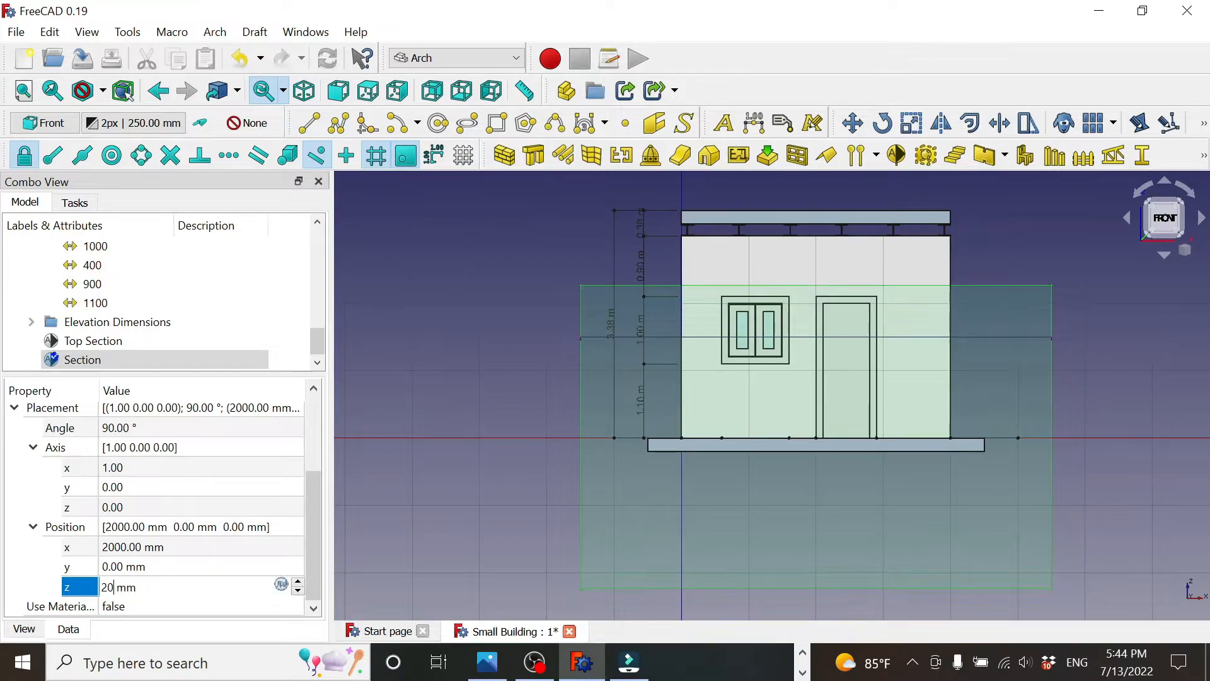
type("00")
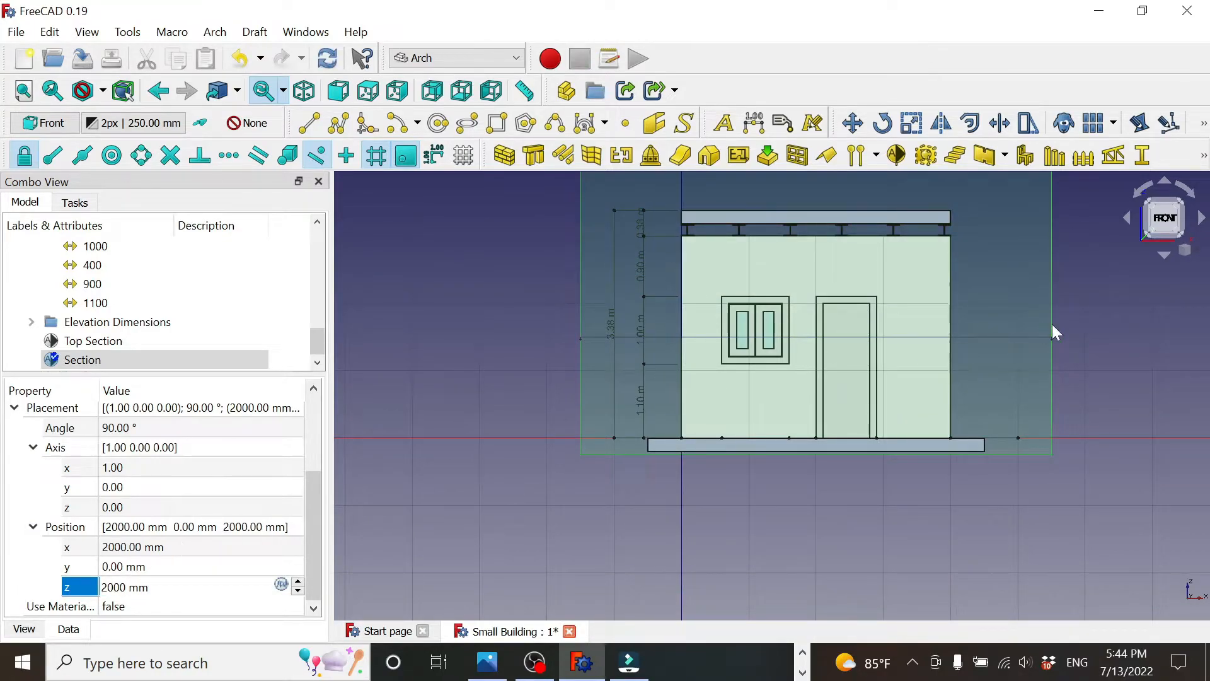
Set the vertical section plane's z position to 1500 mm
middle_click_drag(1104, 341, 1096, 372)
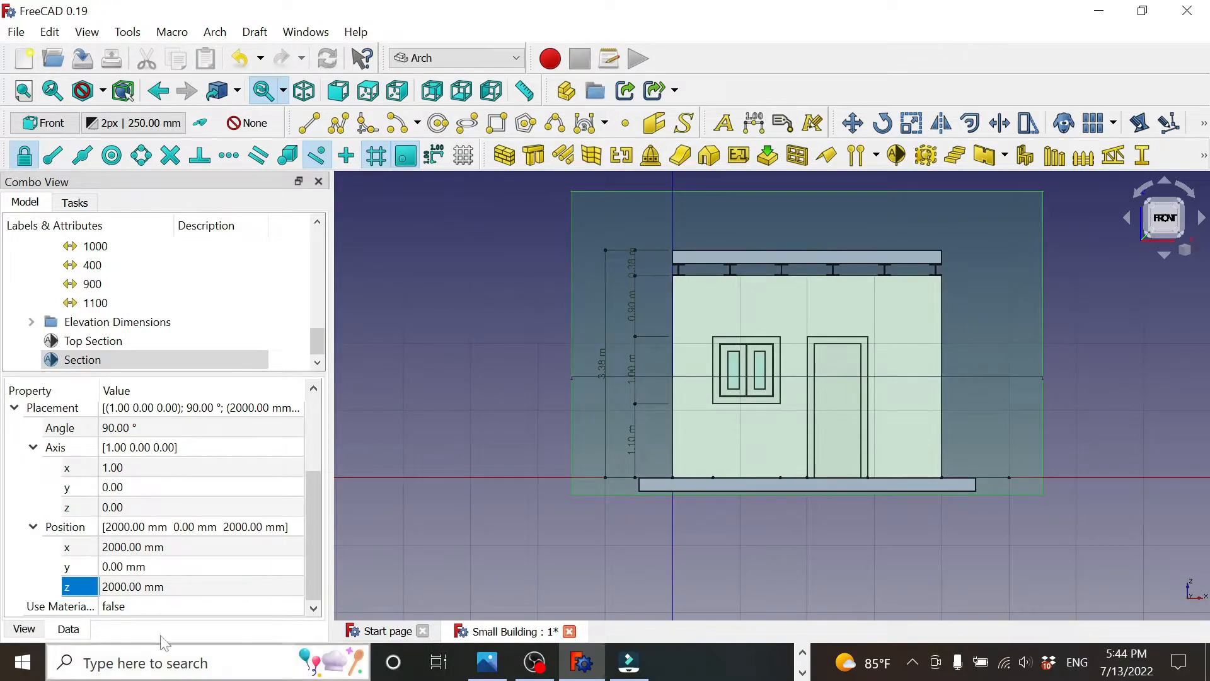
left_click(132, 586)
type("1500")
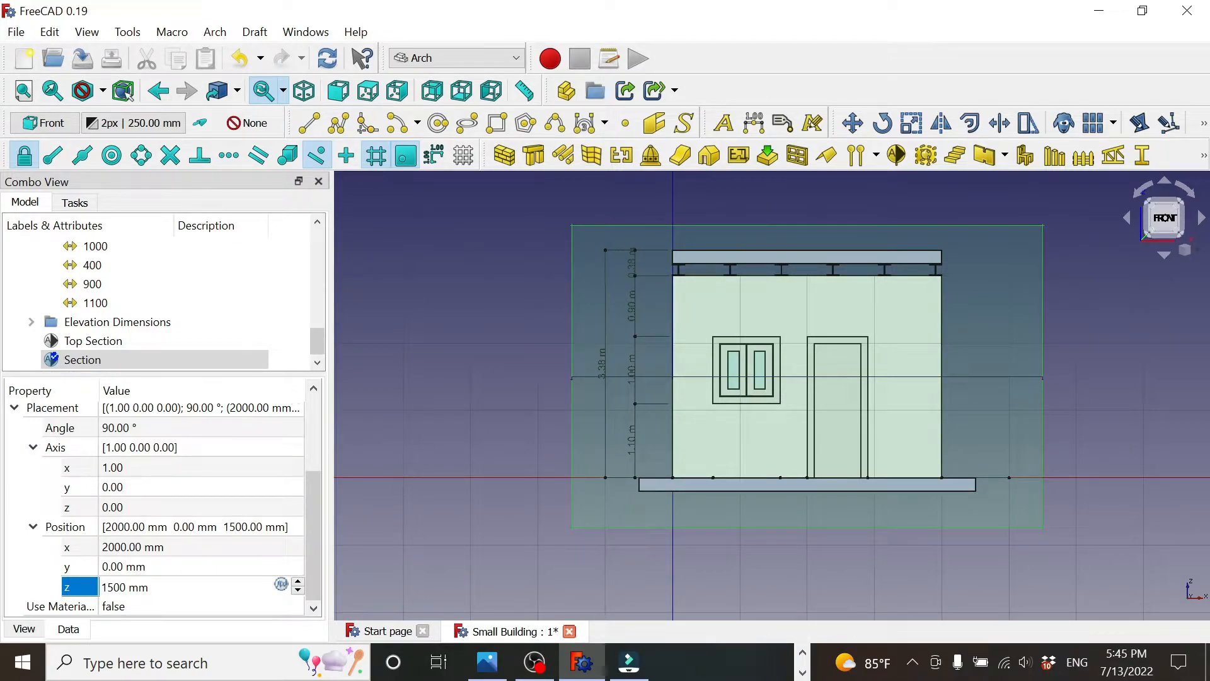
Add everything from the Building through the last elevation dimension (3380) to the objects seen by the vertical section plane
left_click(77, 594)
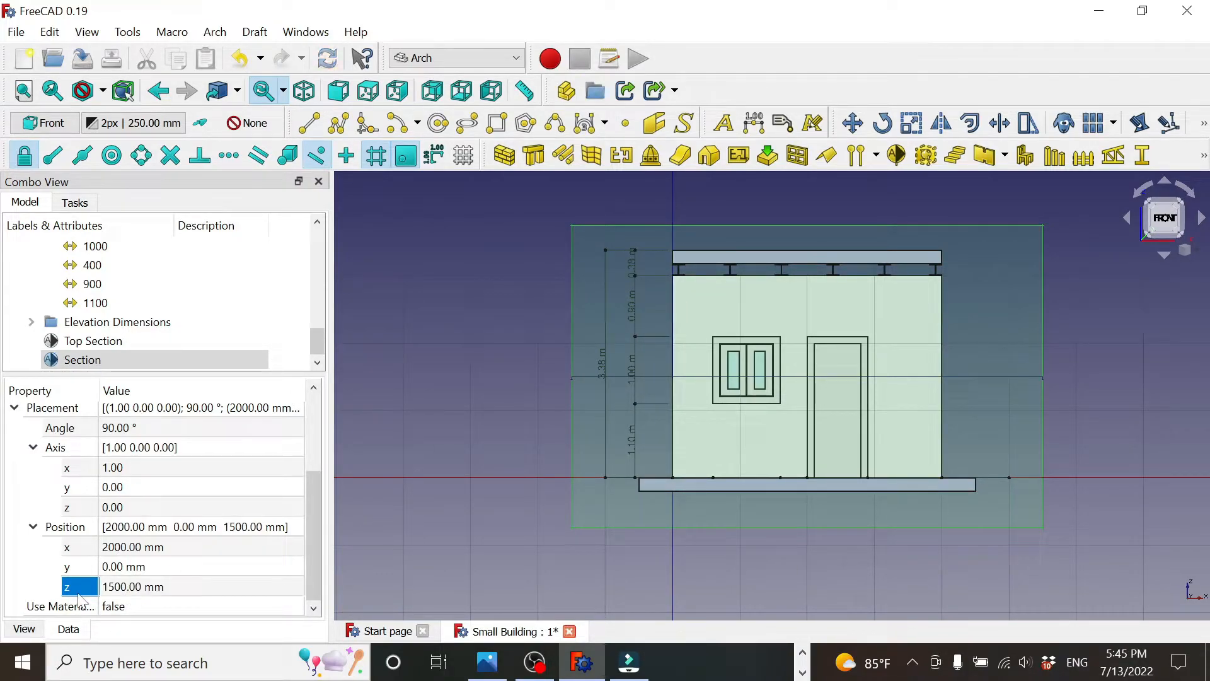
double_click(82, 360)
left_click(24, 207)
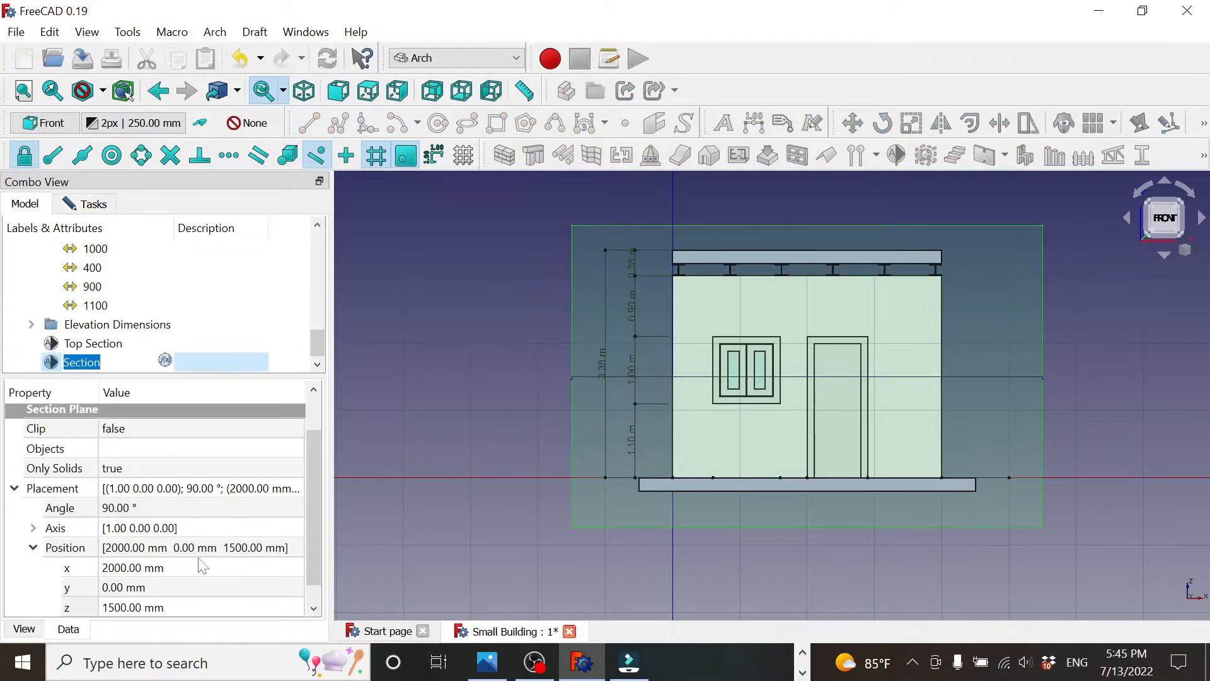
left_click_drag(319, 352, 319, 249)
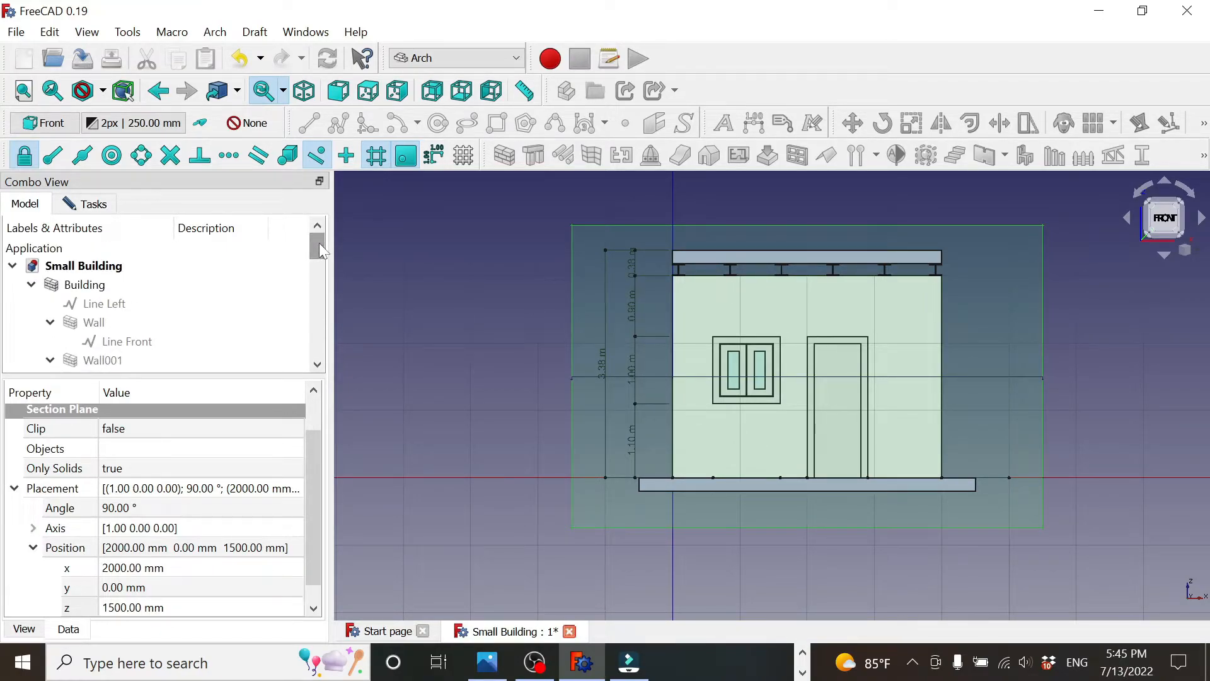
left_click(85, 284)
scroll(32, 330, "down", 5)
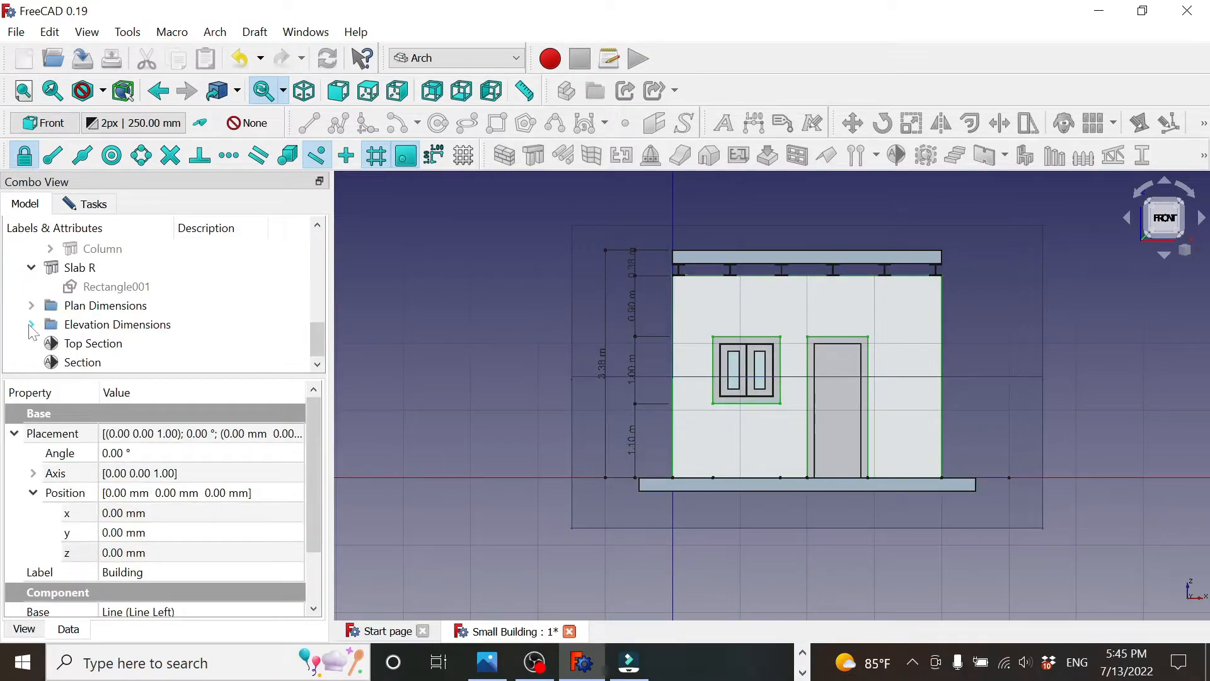
left_click(30, 323)
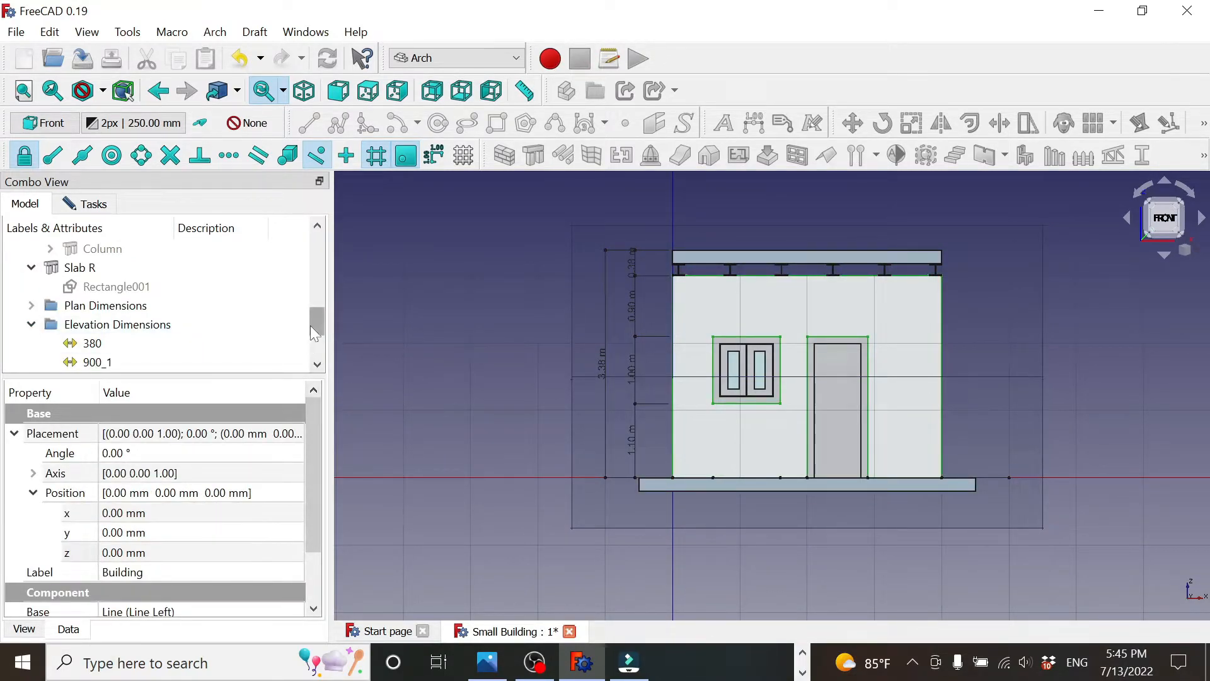
mouse_move(317, 324)
left_mouse_down()
mouse_move(316, 250)
mouse_move(316, 292)
left_mouse_up()
left_click(130, 307, "shift")
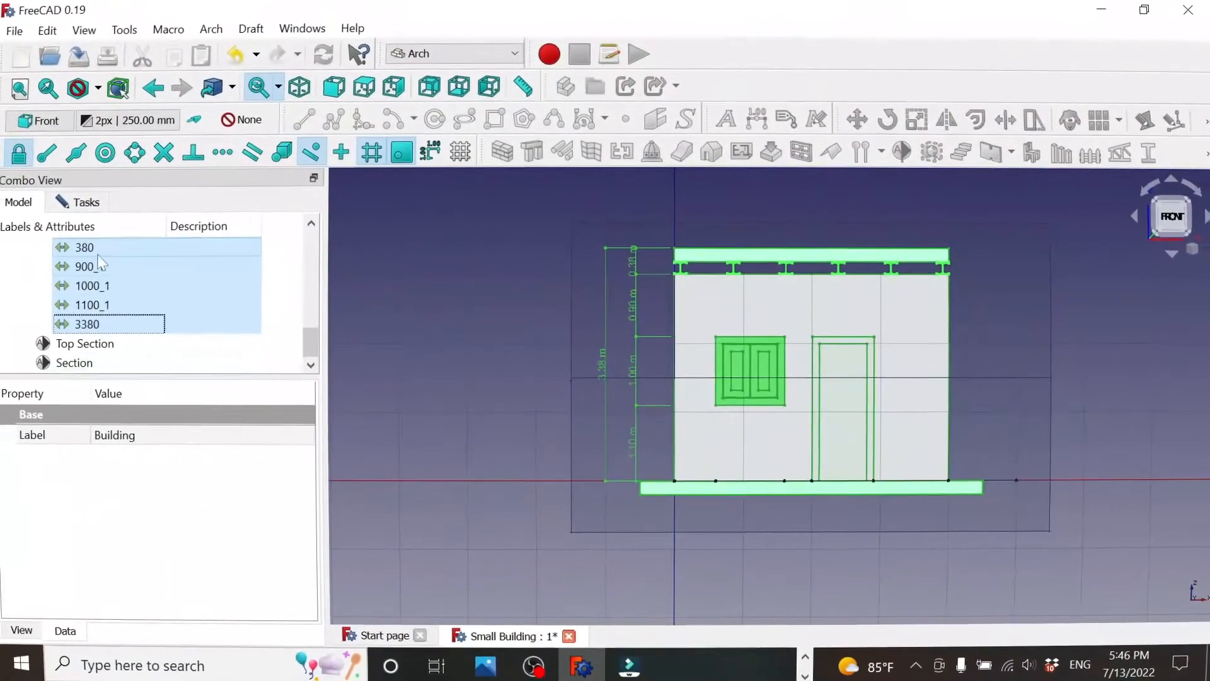
left_click(97, 202)
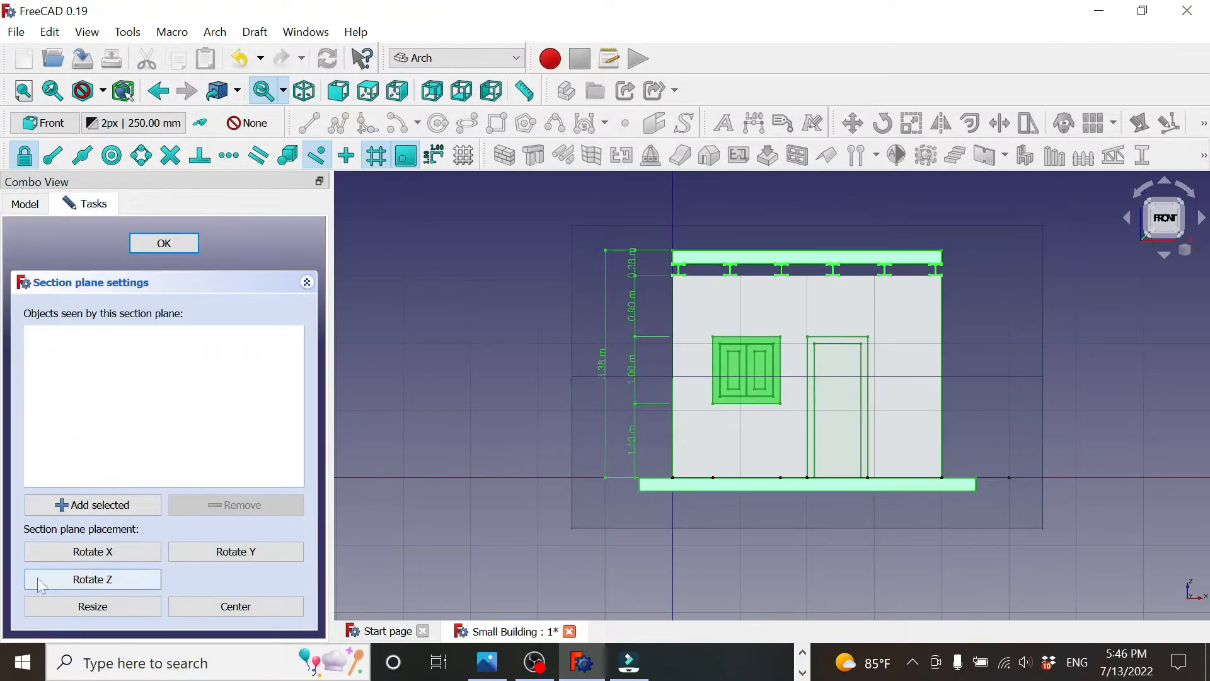
left_click(107, 504)
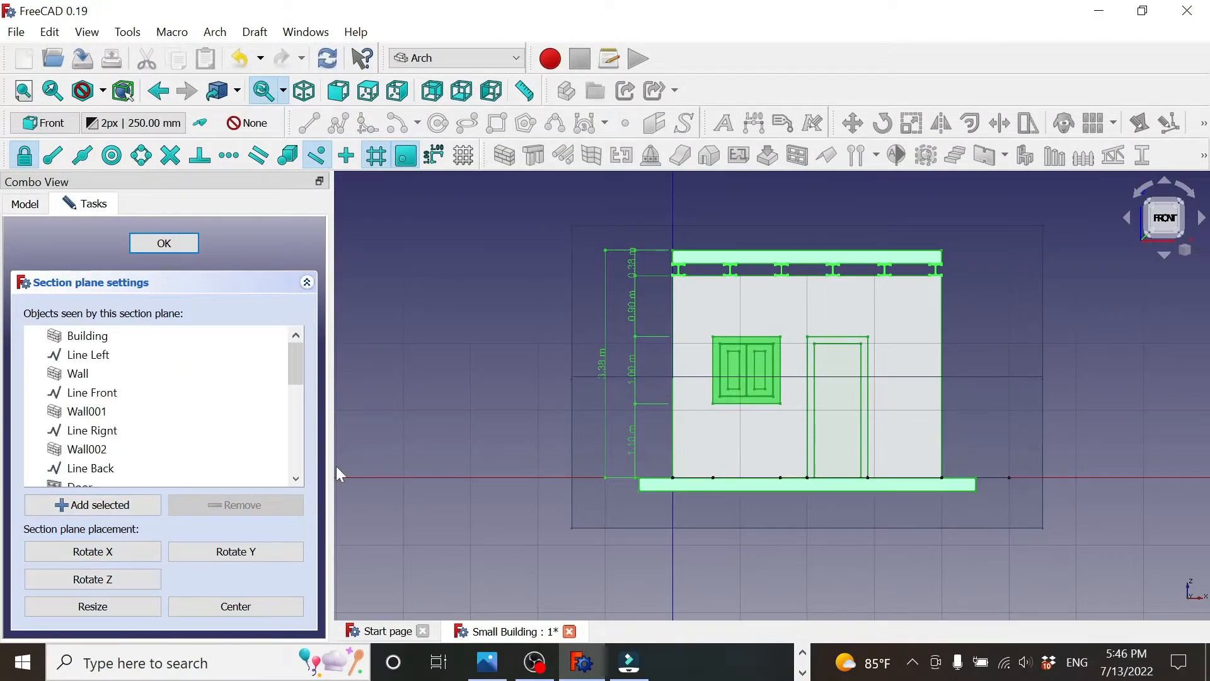
left_click(184, 244)
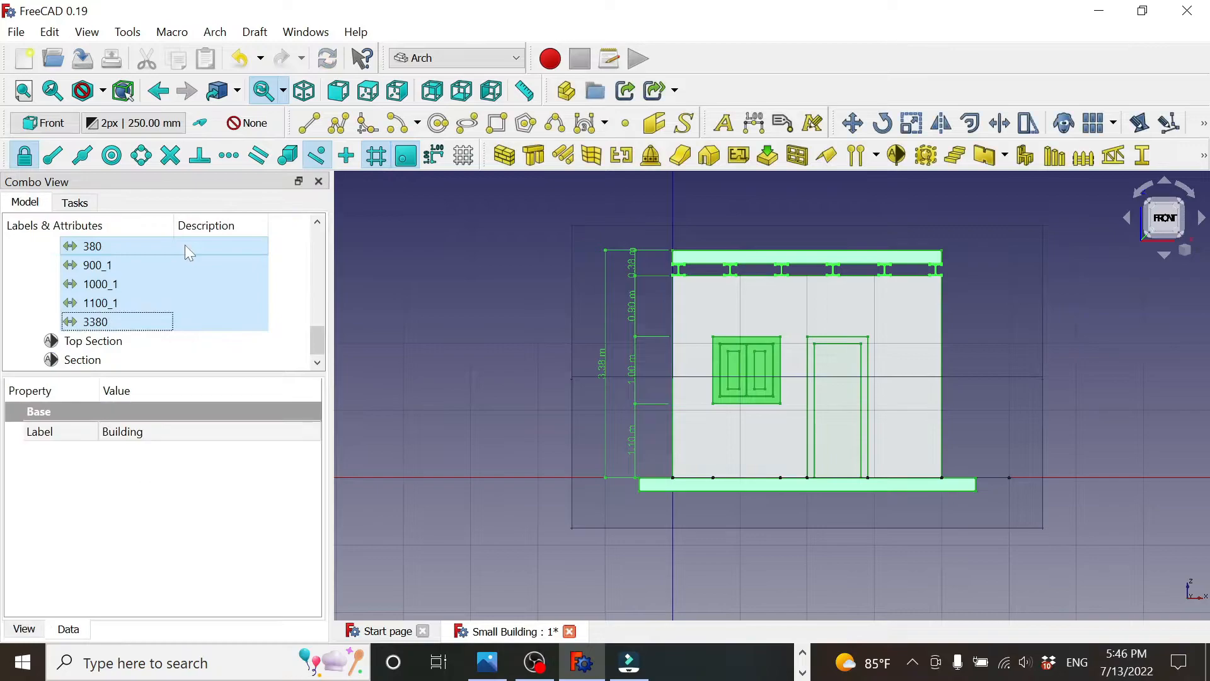
Rename the vertical section plane as Front Section
left_click(85, 360)
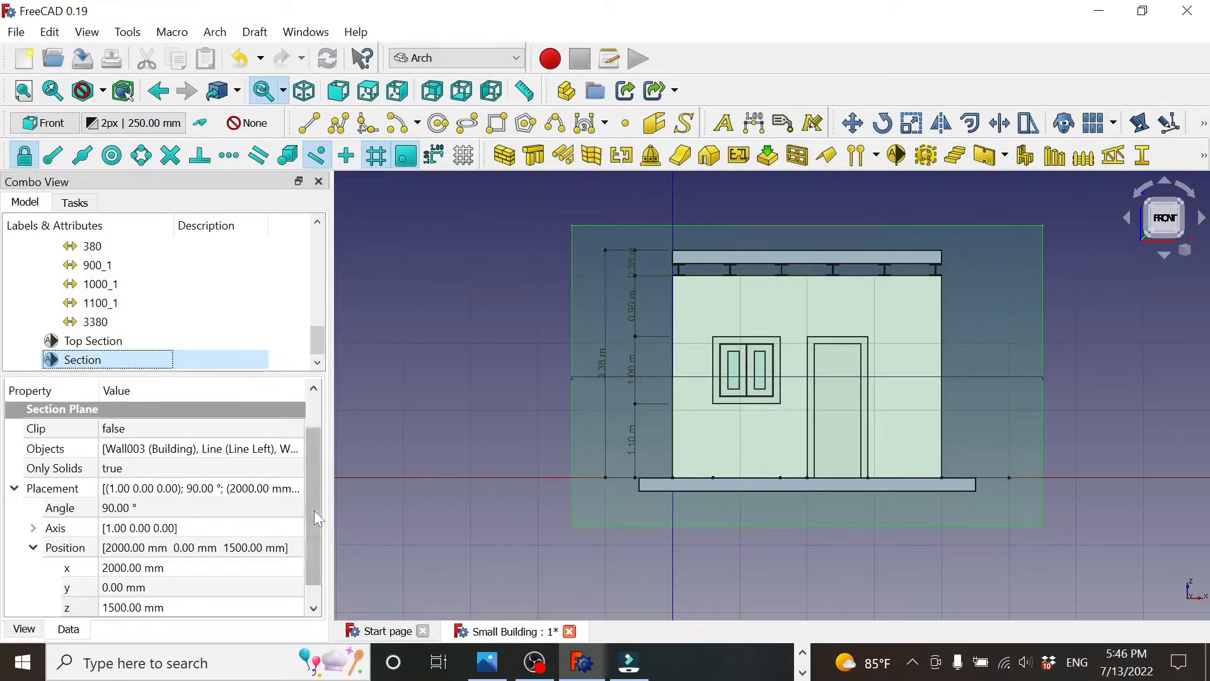
scroll(312, 498, "up", 1)
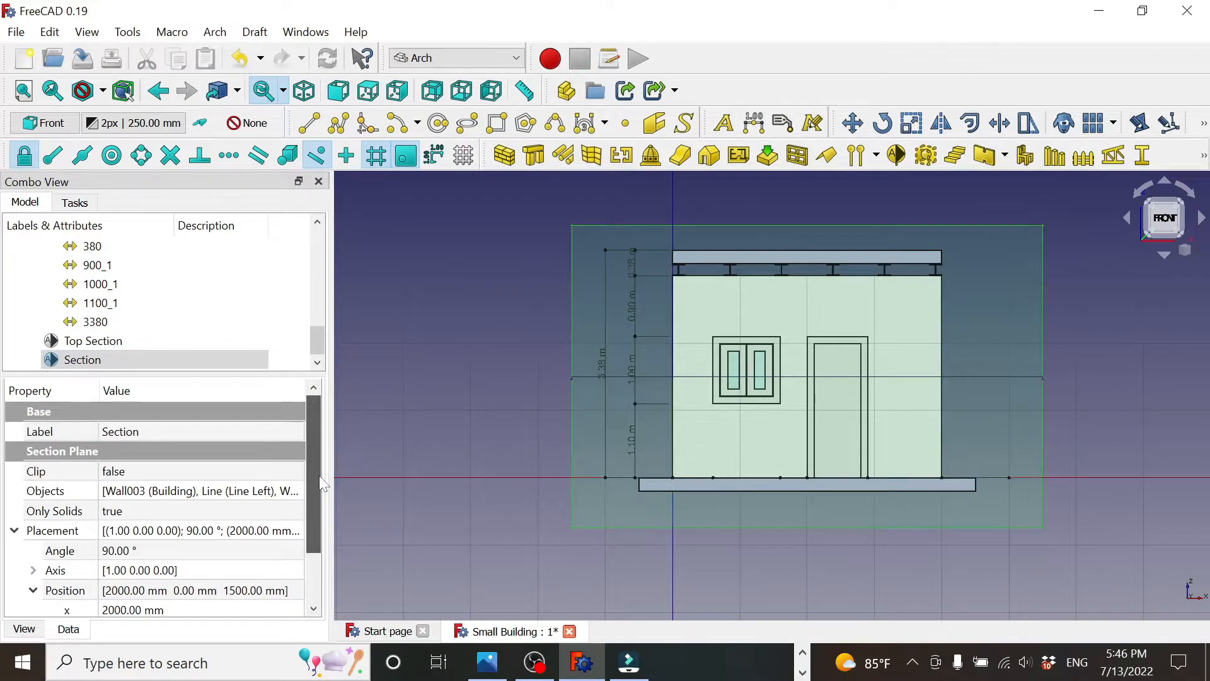
left_click(116, 434)
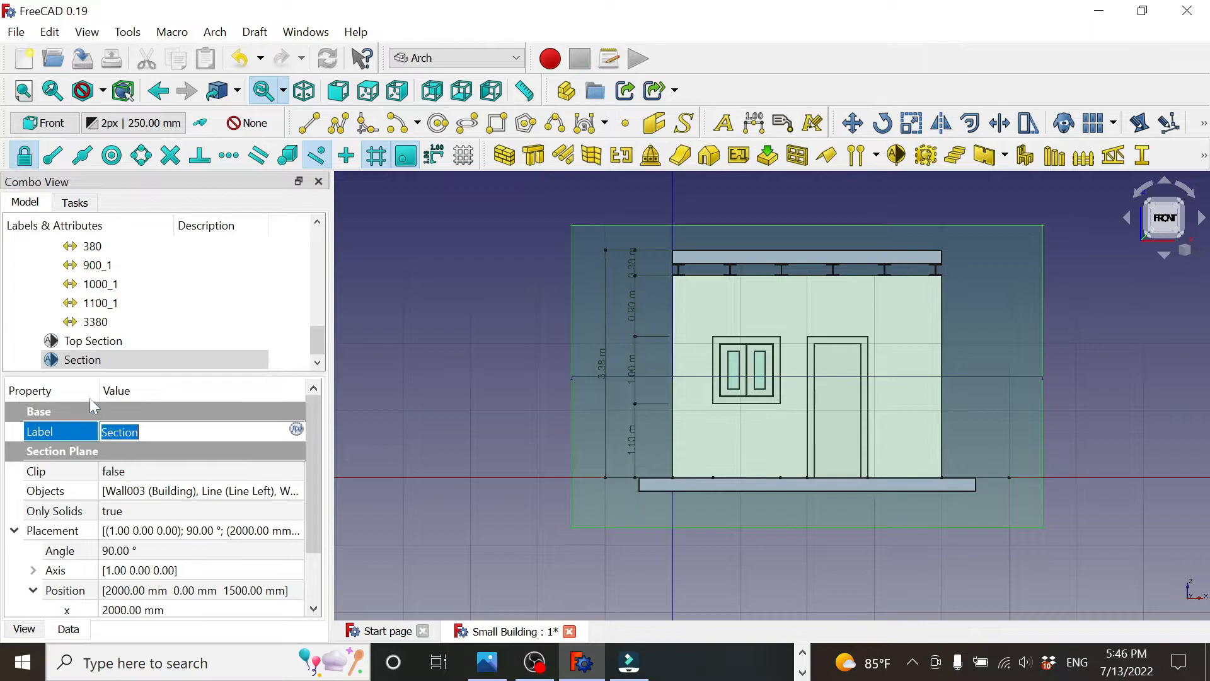
left_click(103, 432)
type("Front")
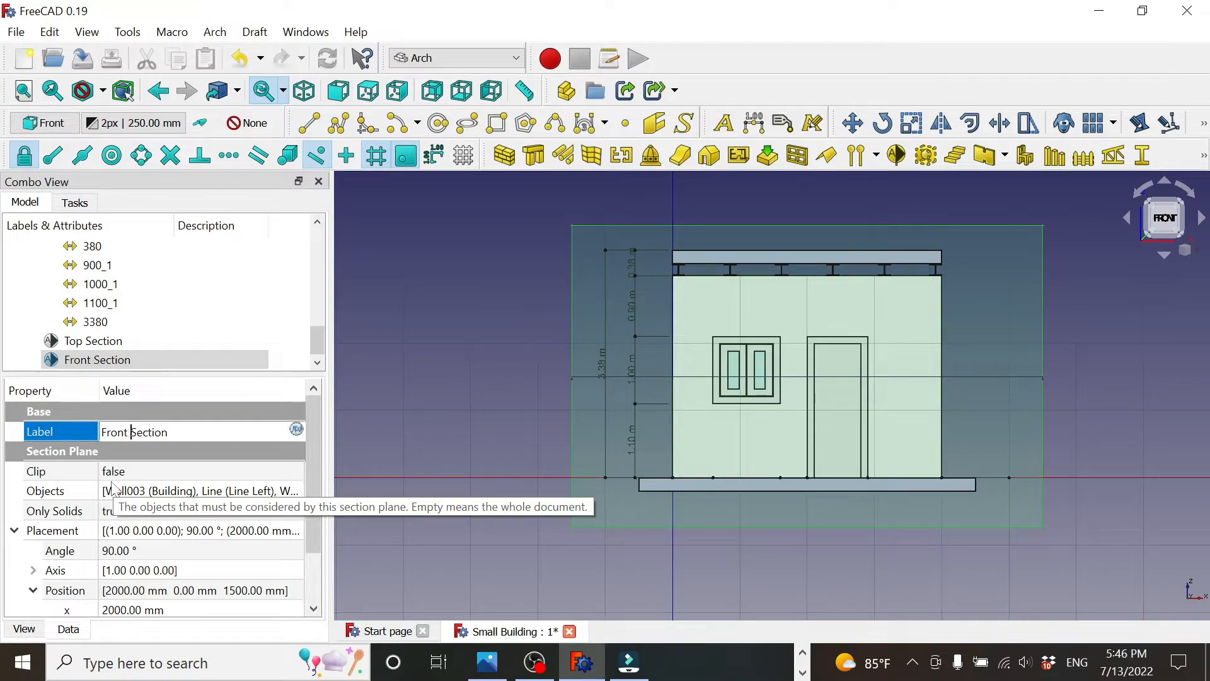
key("Return")
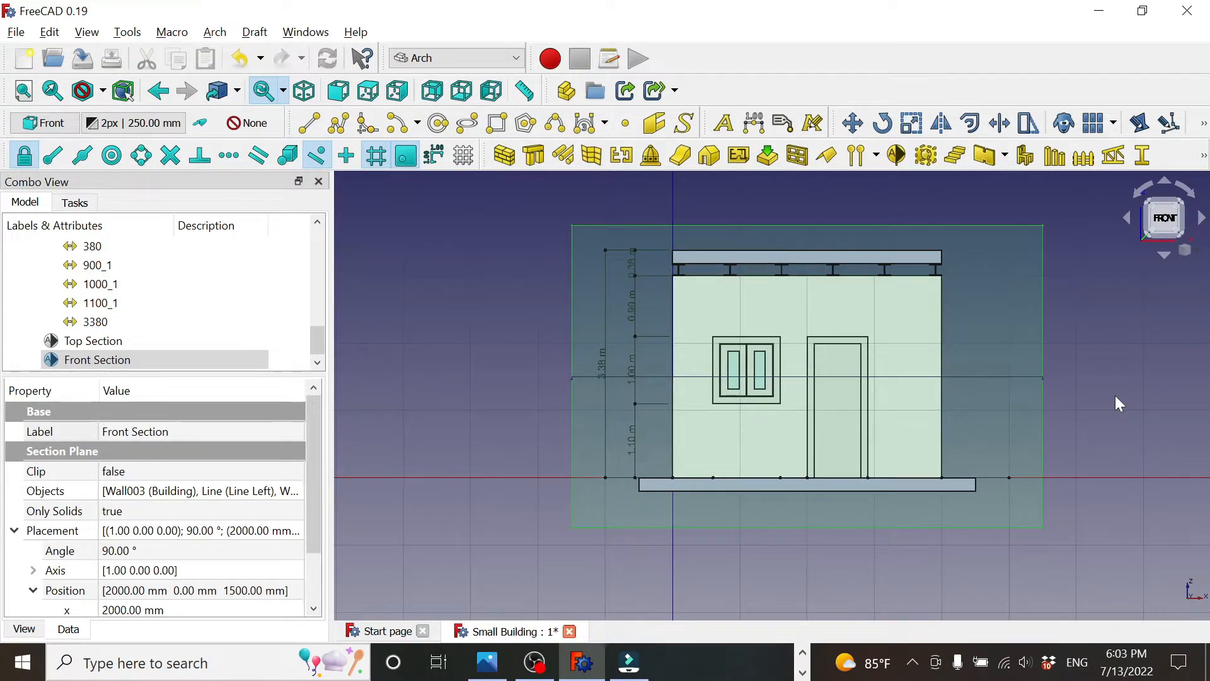
Show the model in isometric view and set the working plane to Top (XY)
left_click(1184, 250)
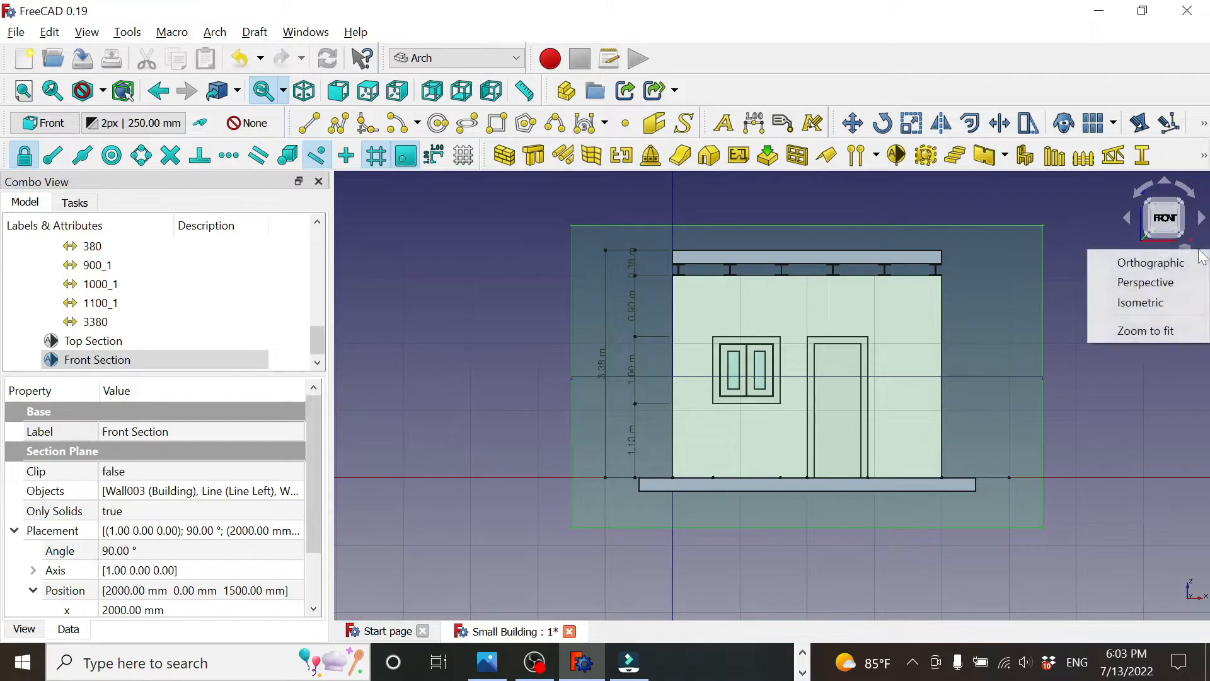
left_click(1141, 302)
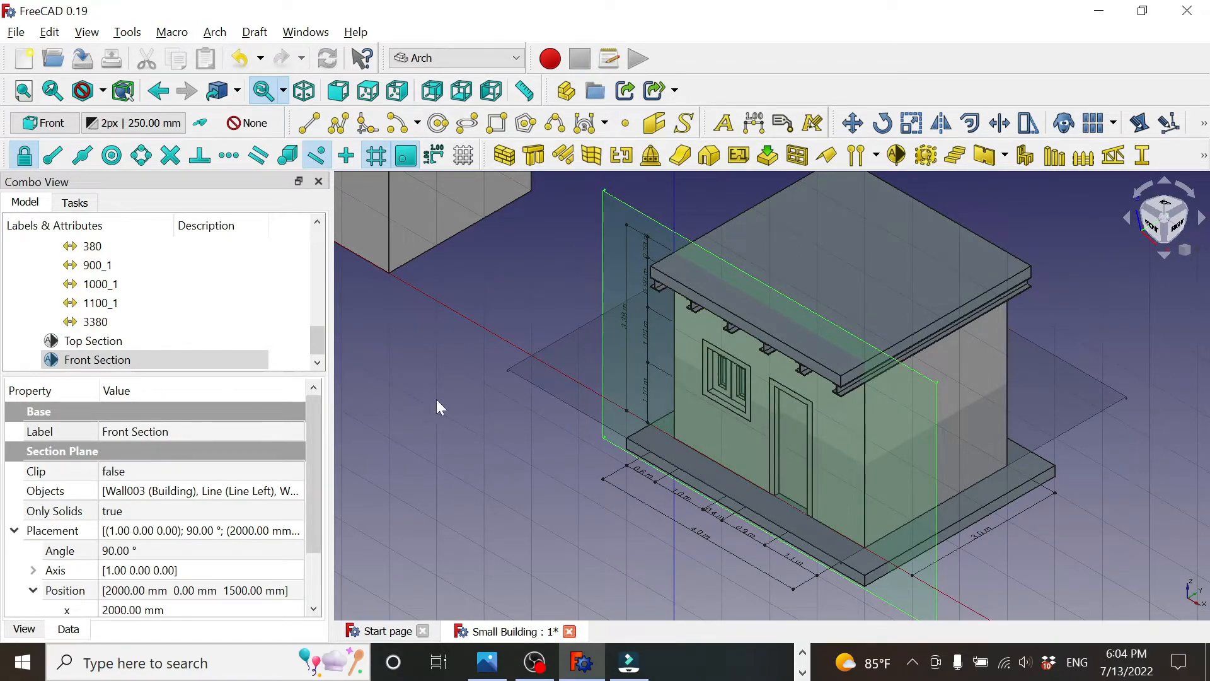
left_click(39, 124)
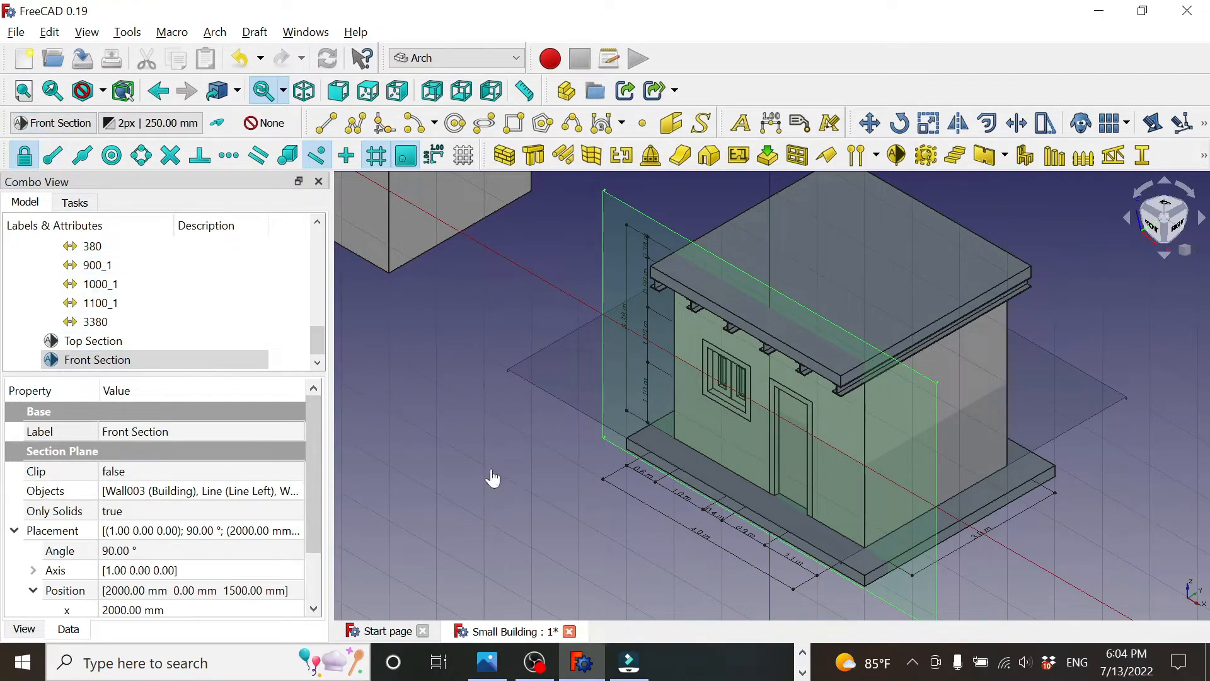
left_click(493, 478)
left_click(66, 129)
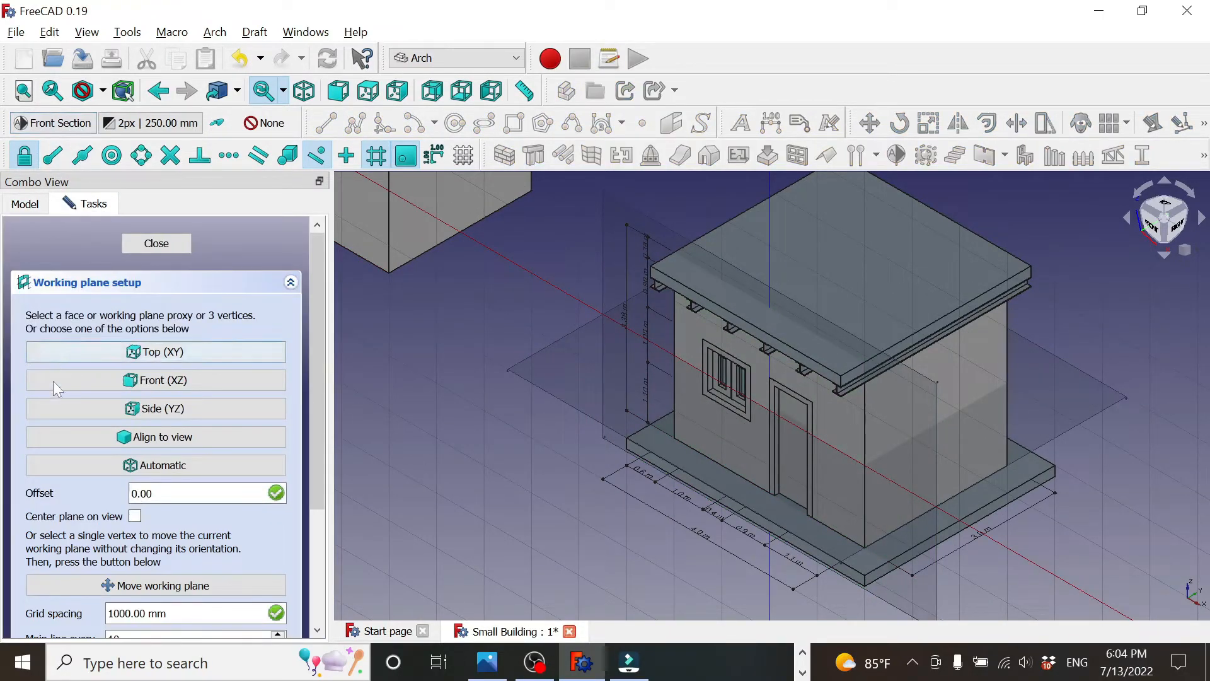
left_click(100, 350)
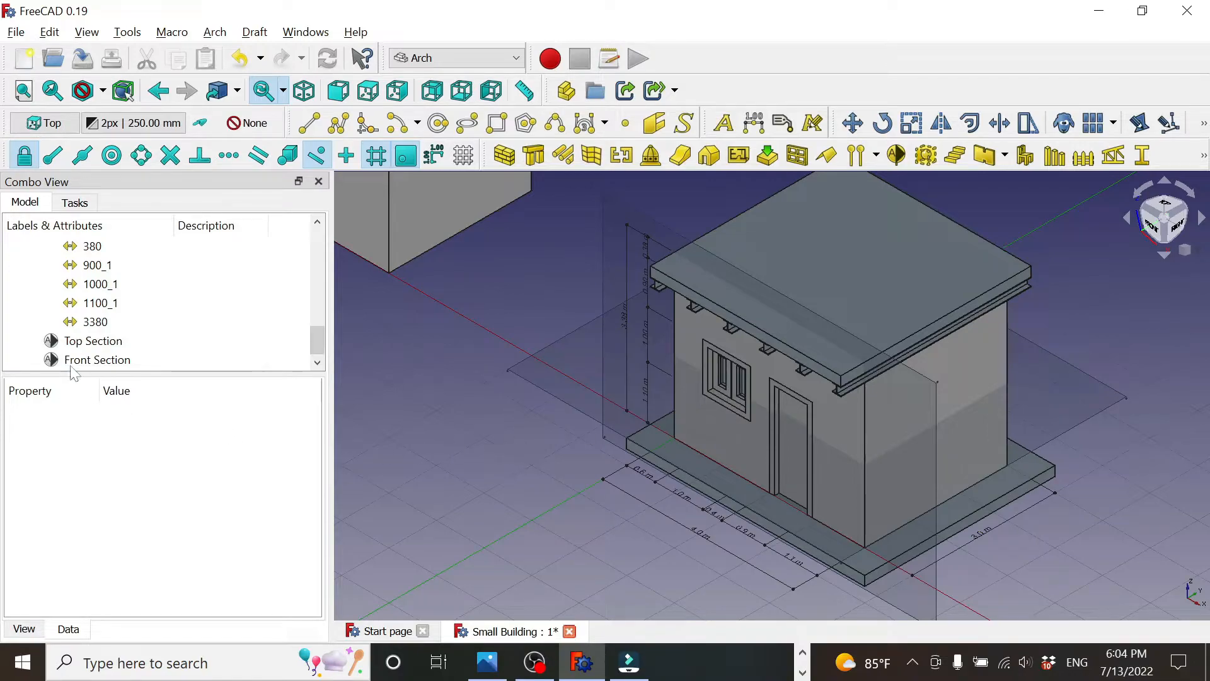
Set the Front Section plane's y position to -1500 mm so it stands in front of the building
left_click(98, 359)
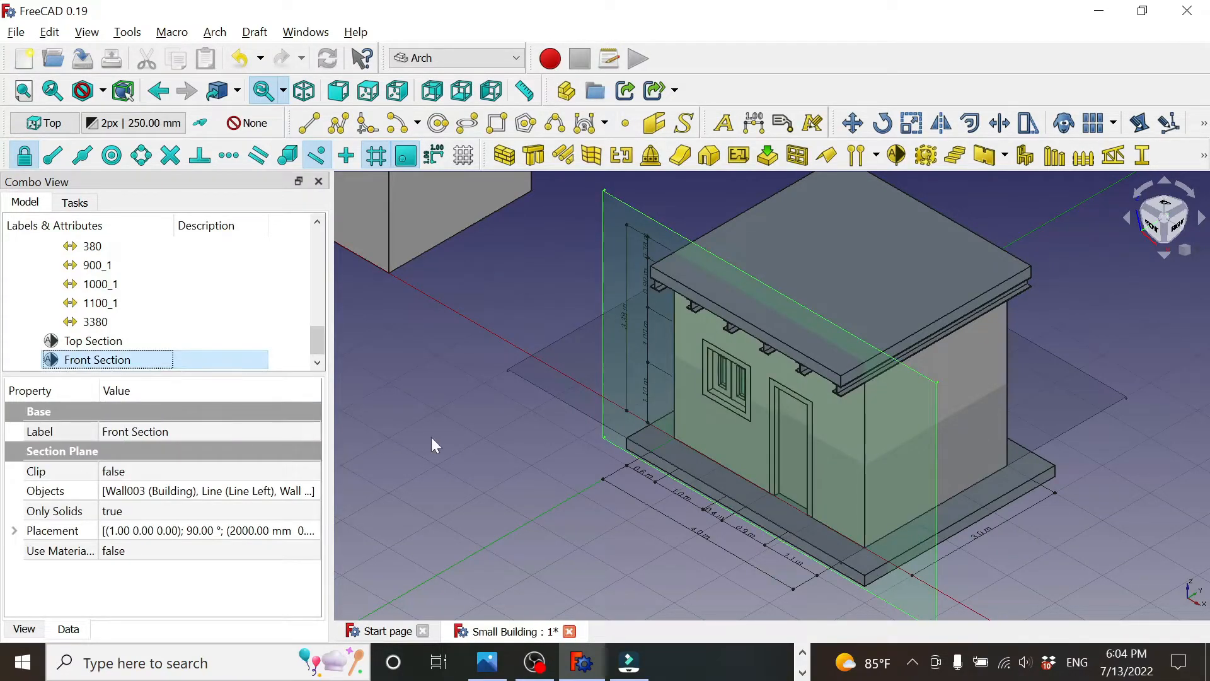
left_click(14, 530)
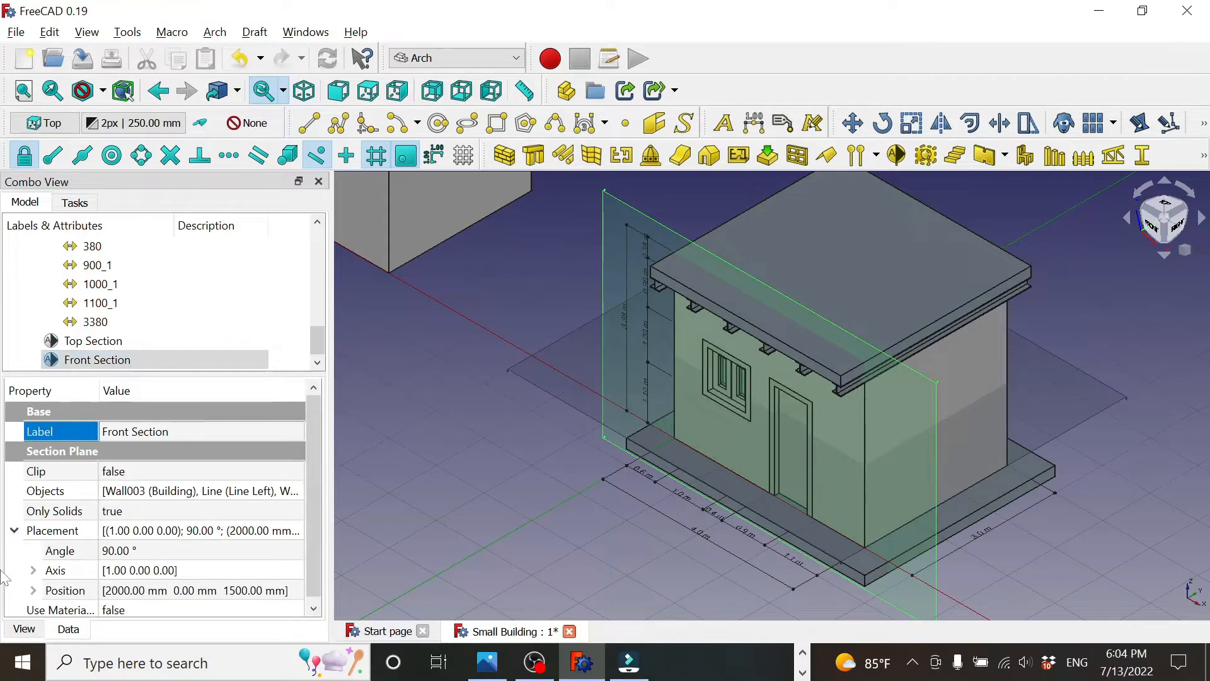
left_click(33, 590)
left_click_drag(310, 505, 304, 573)
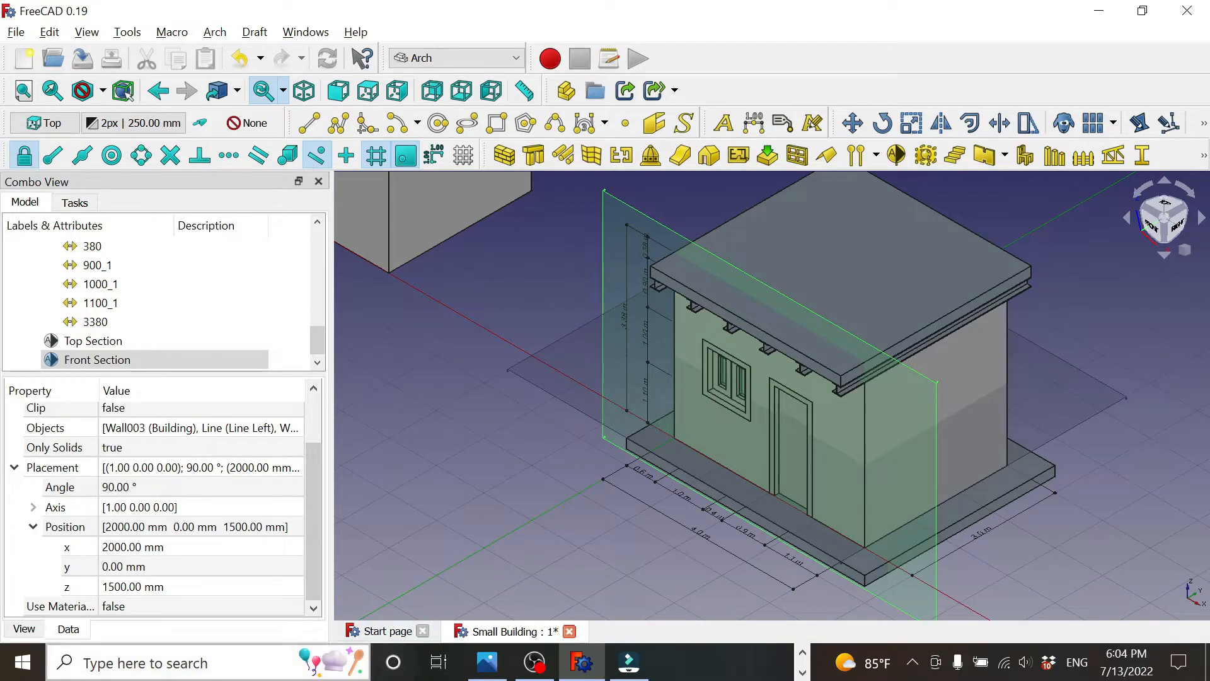
left_click(115, 568)
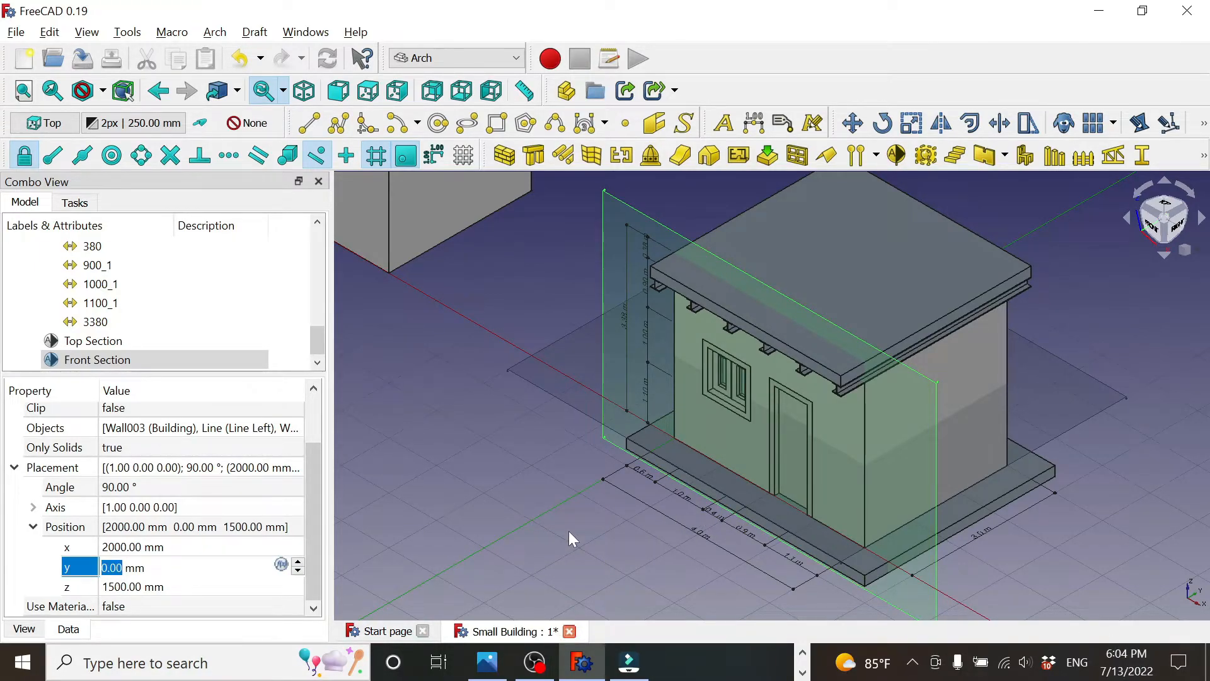
type("-1500")
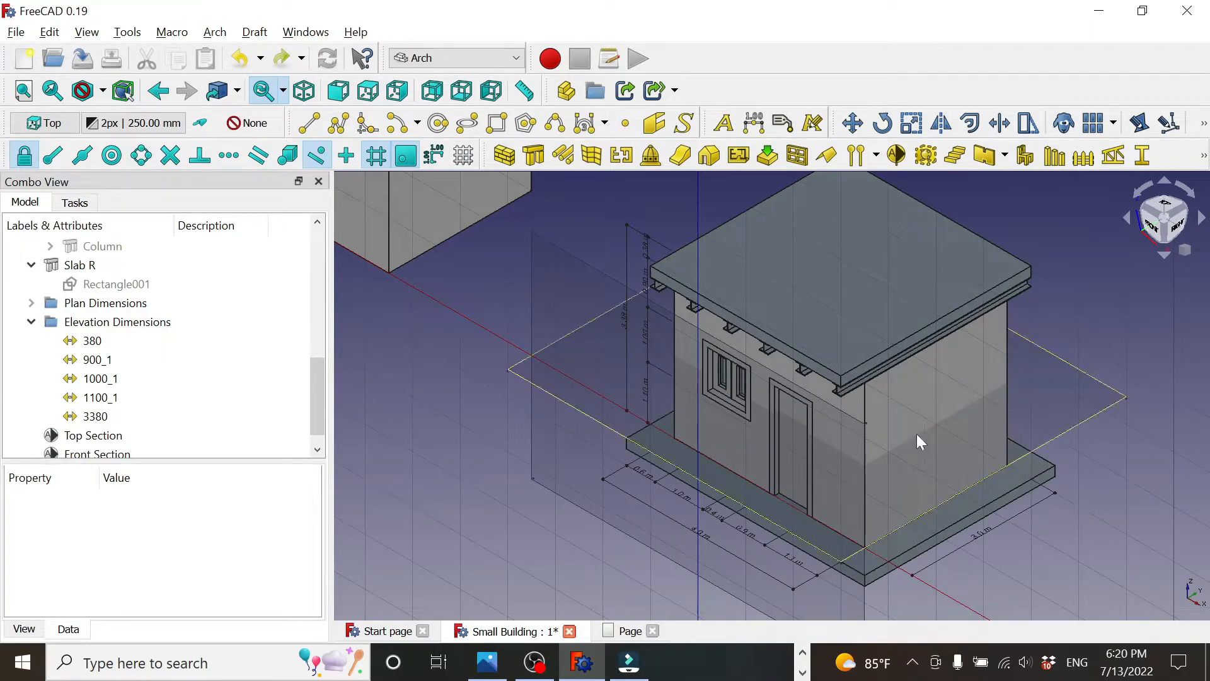
Switch to the TechDraw workbench and insert a new default A4 landscape drawing page
left_click(517, 58)
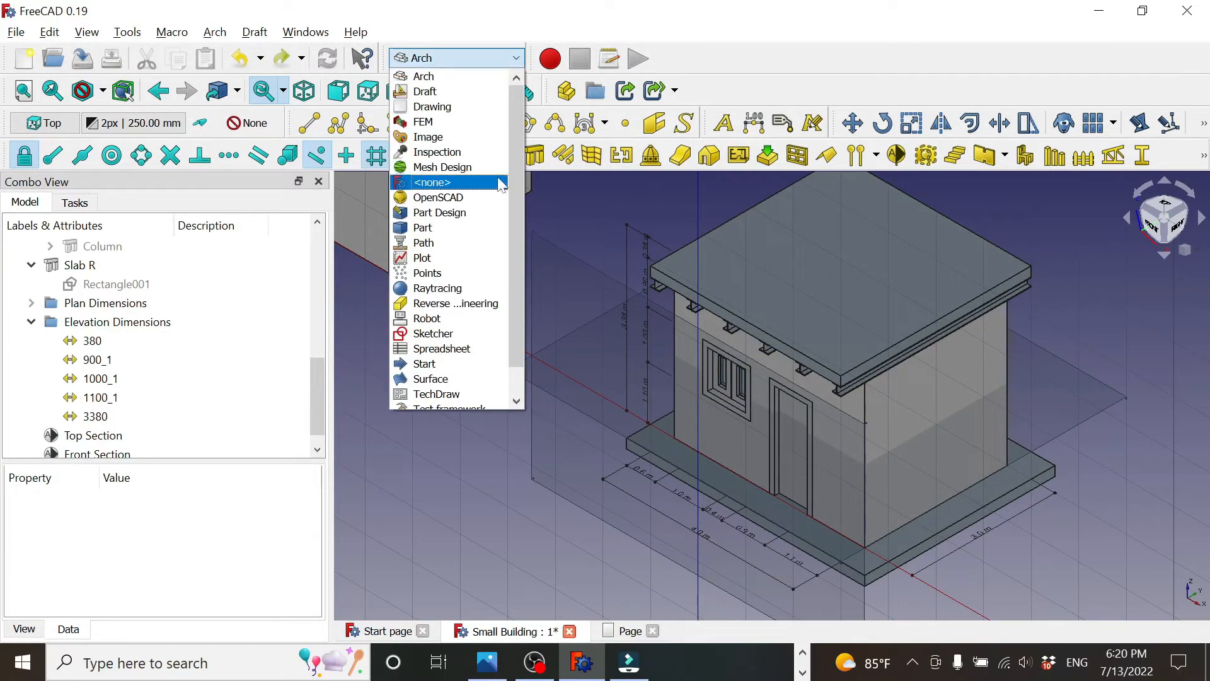
left_click_drag(514, 204, 523, 286)
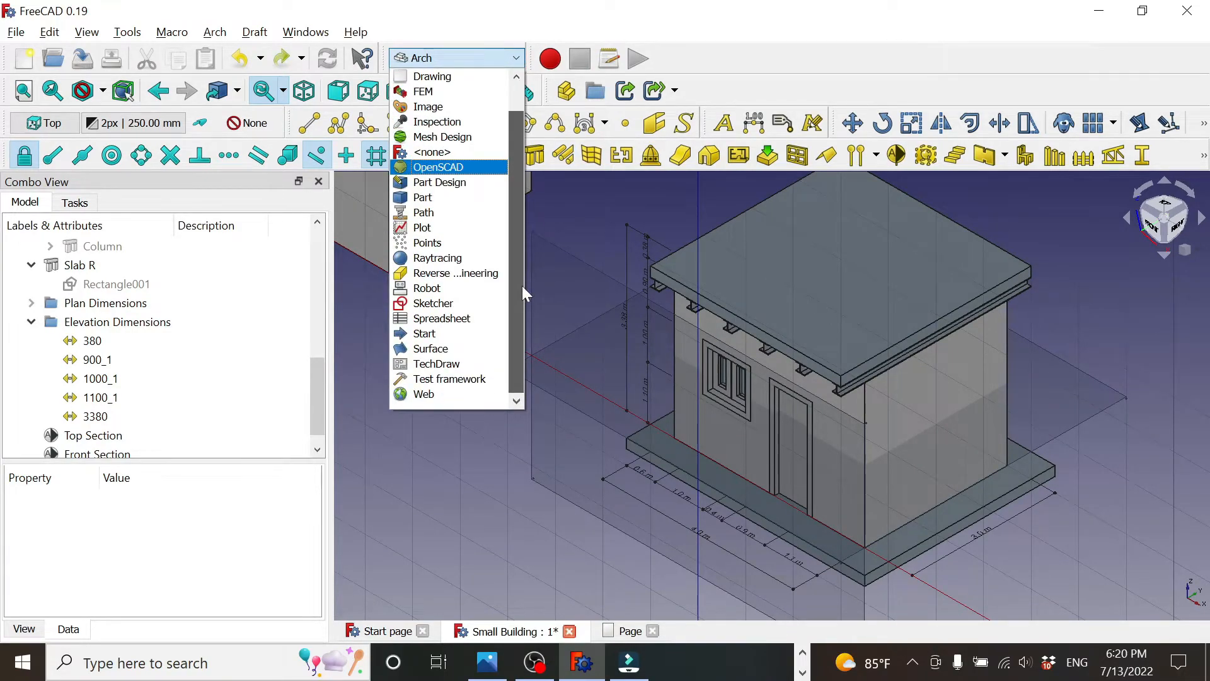
left_click(459, 364)
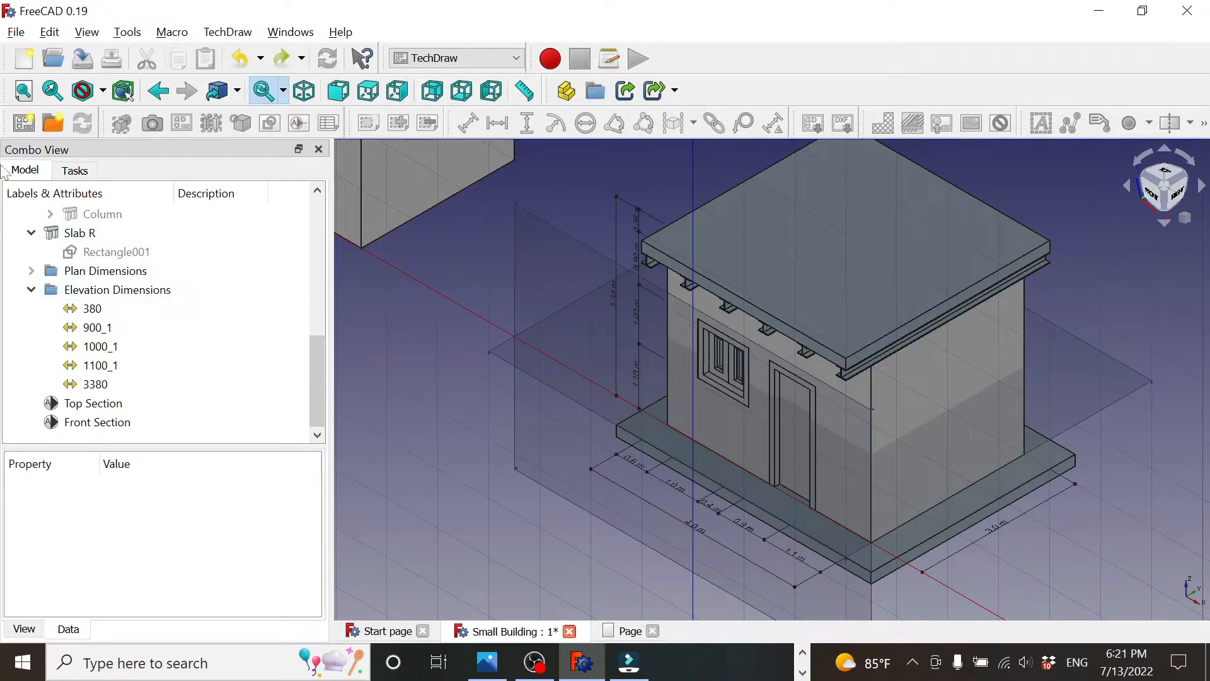
left_click(25, 124)
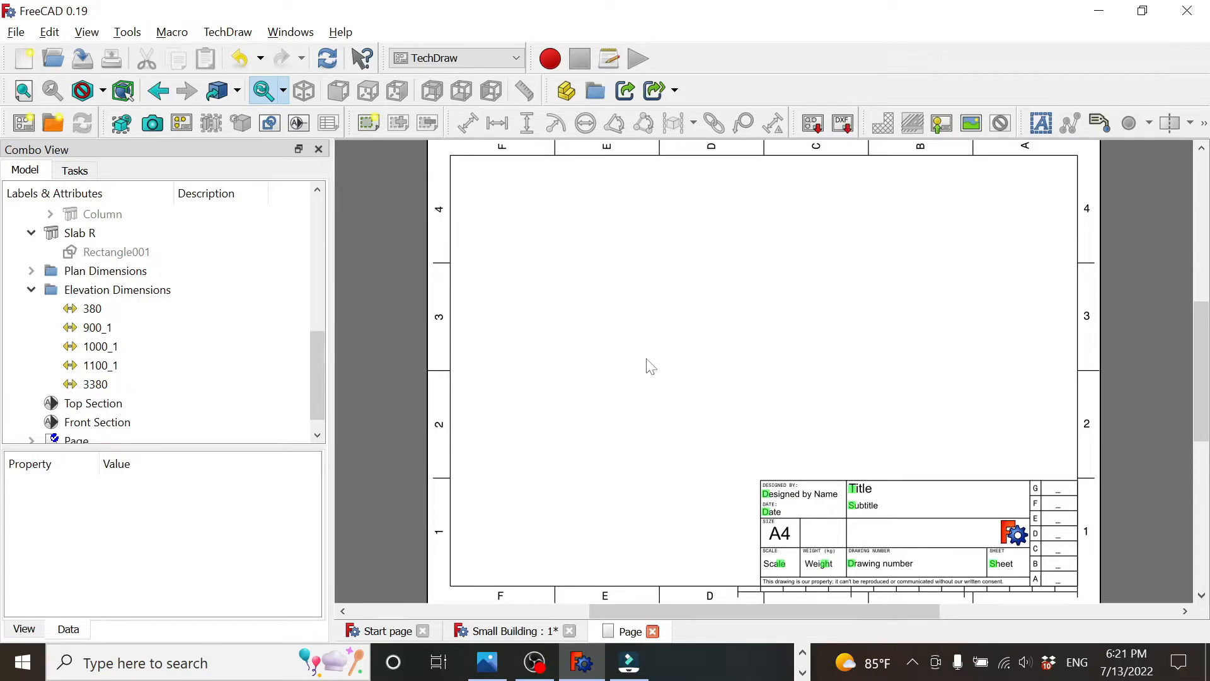
Insert an Arch view of the Top Section plane into the drawing page
scroll(319, 384, "down", 1)
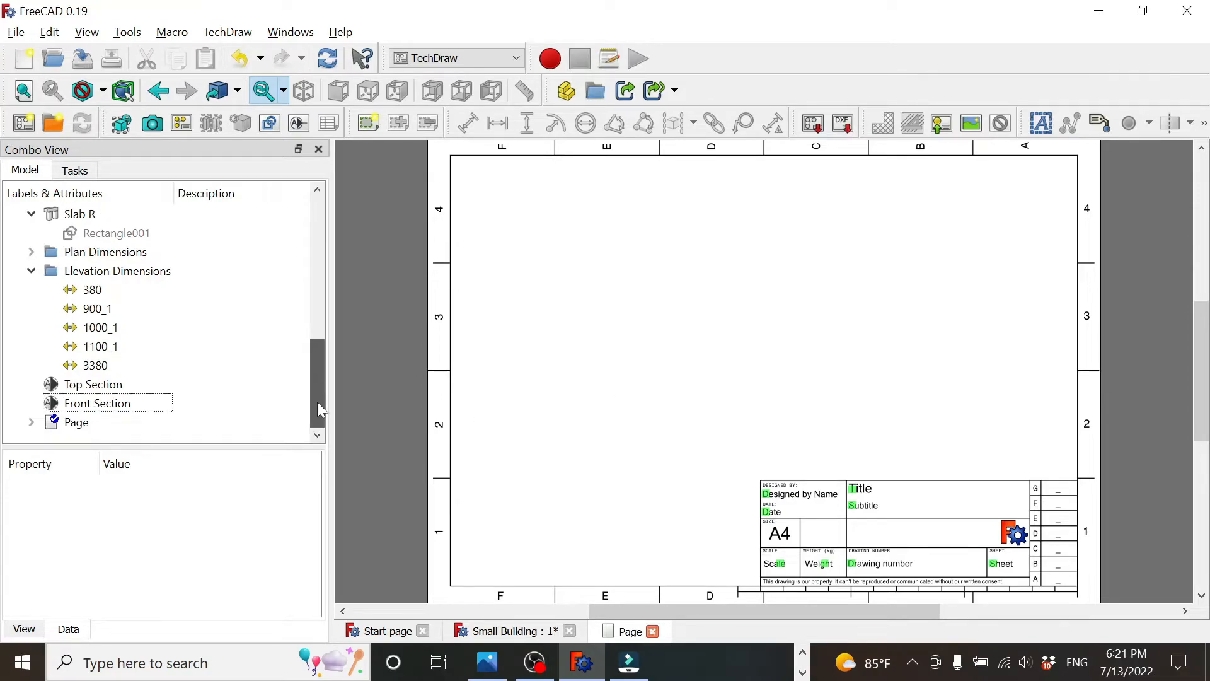
left_click(93, 385)
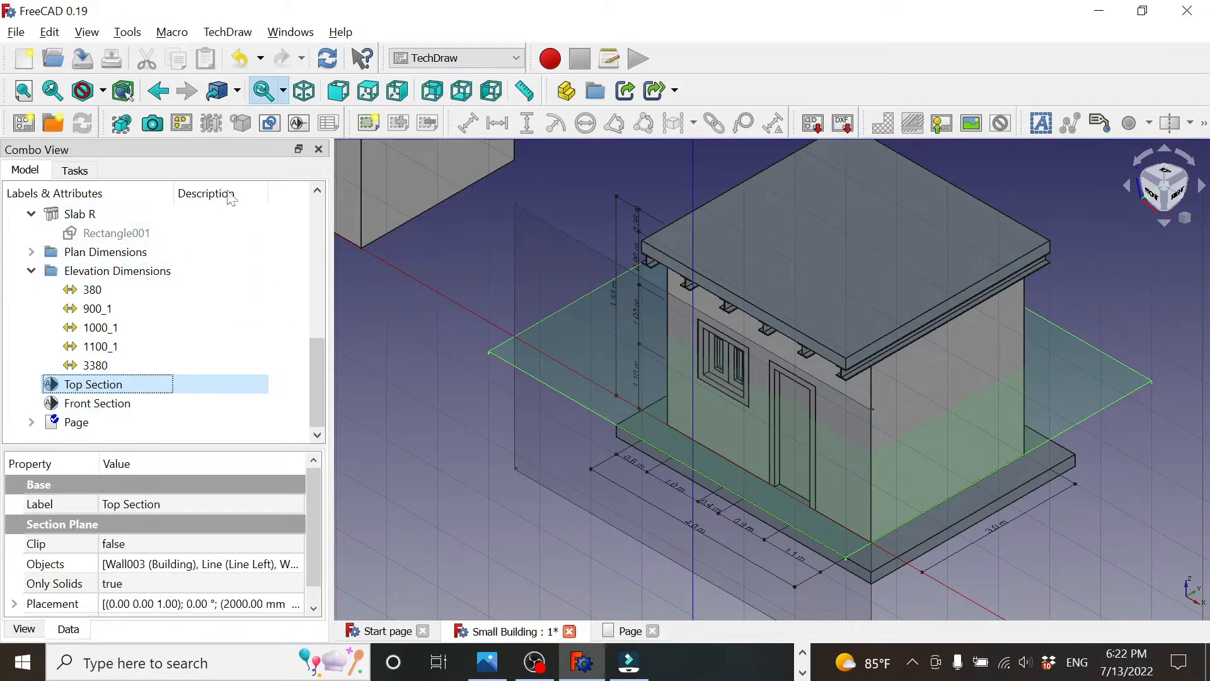
left_click(298, 123)
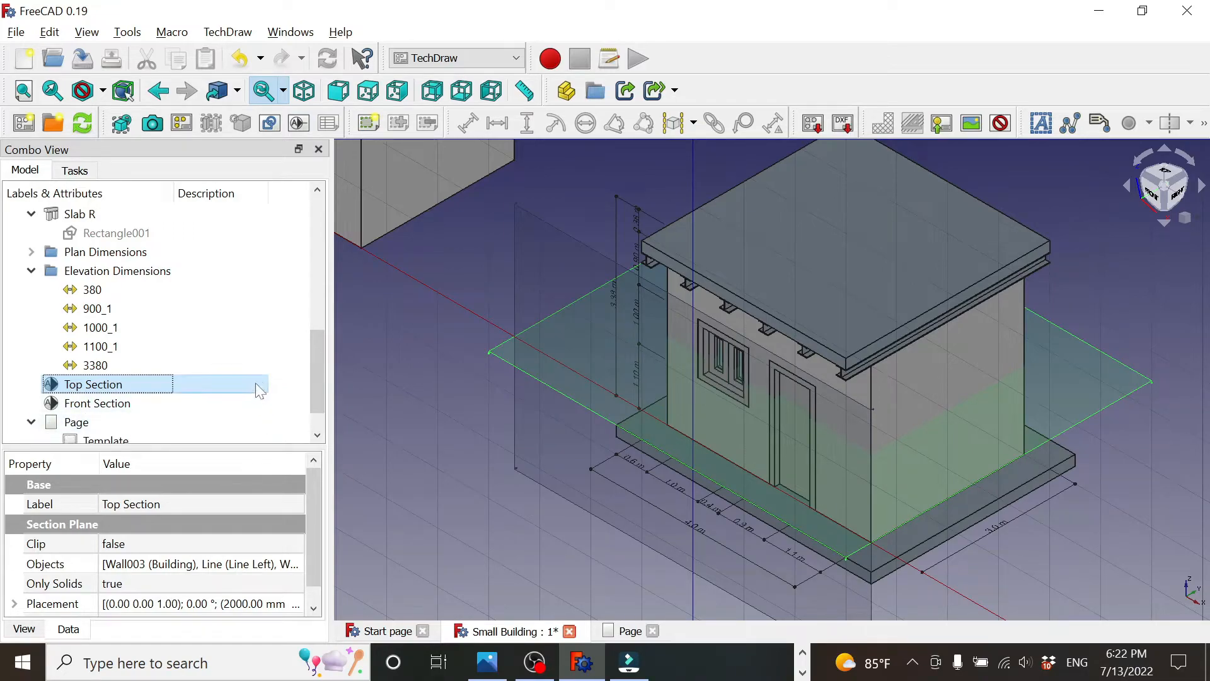
scroll(319, 378, "down", 1)
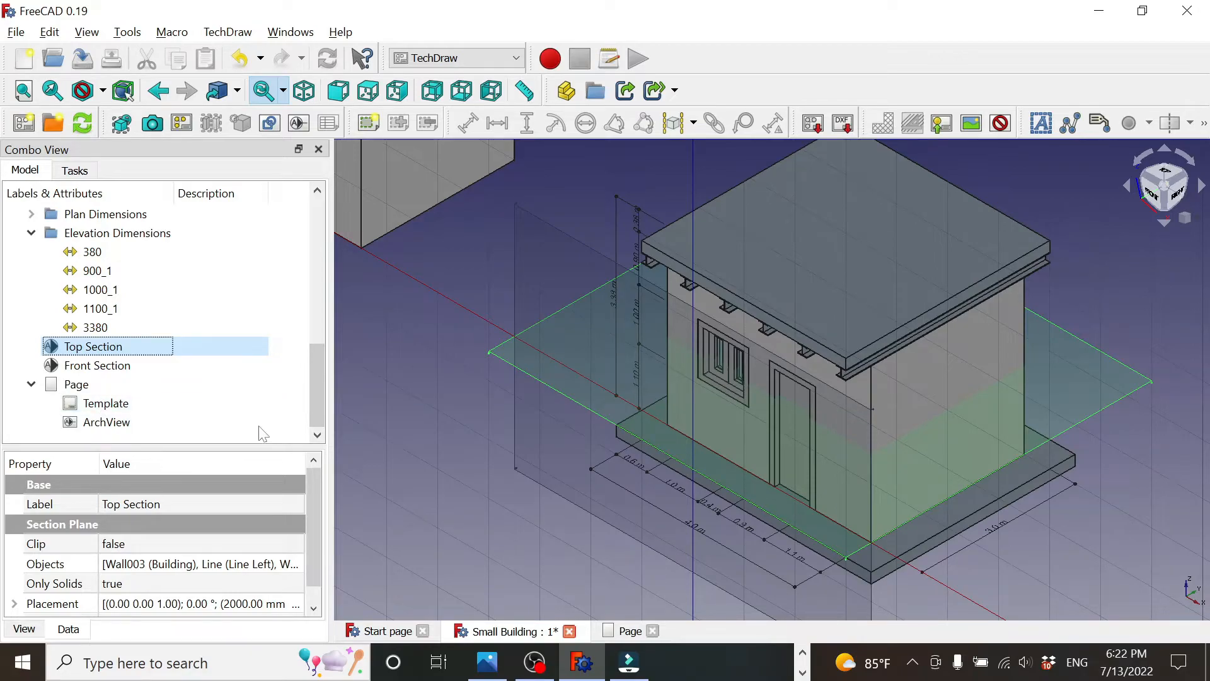
Open the drawing page, select the Top Section's Arch view and examine its size relative to the A4 sheet
double_click(106, 403)
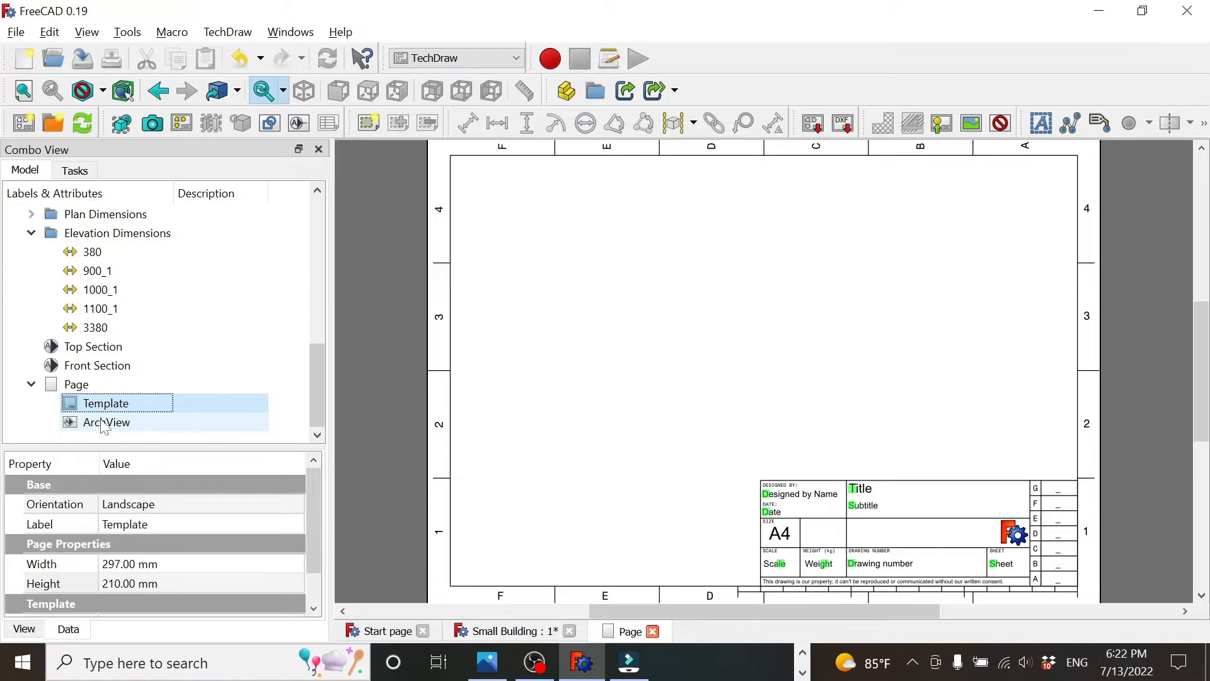
left_click(104, 424)
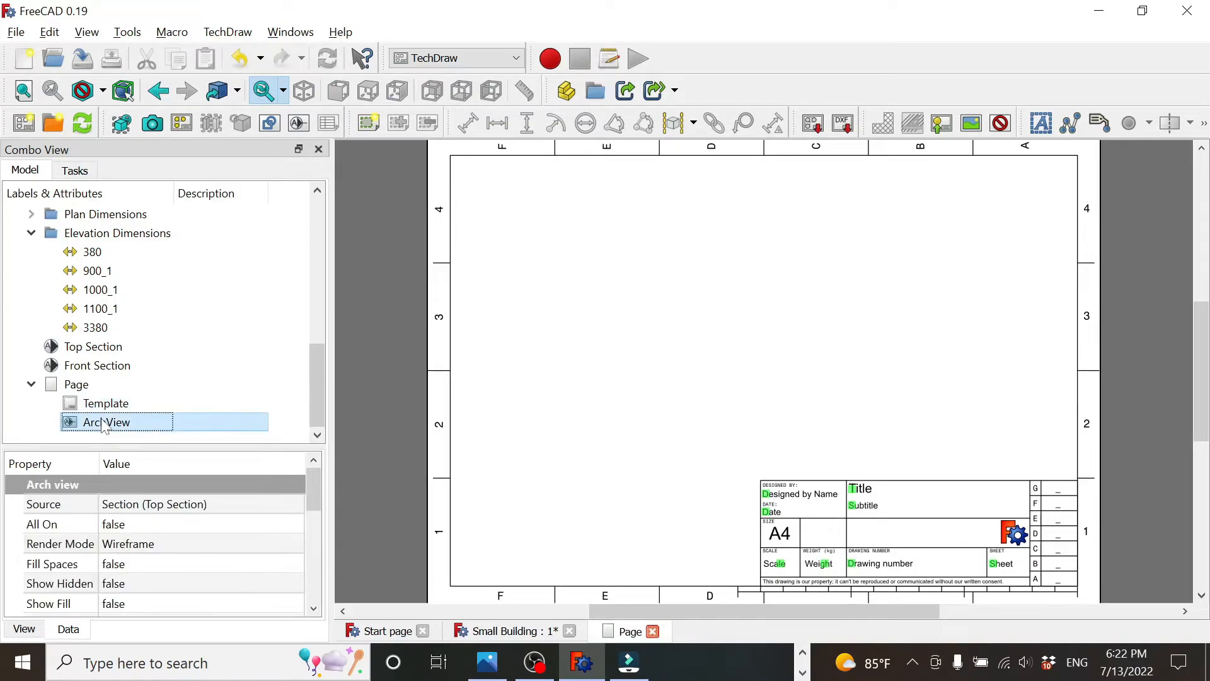
left_click_drag(318, 497, 314, 533)
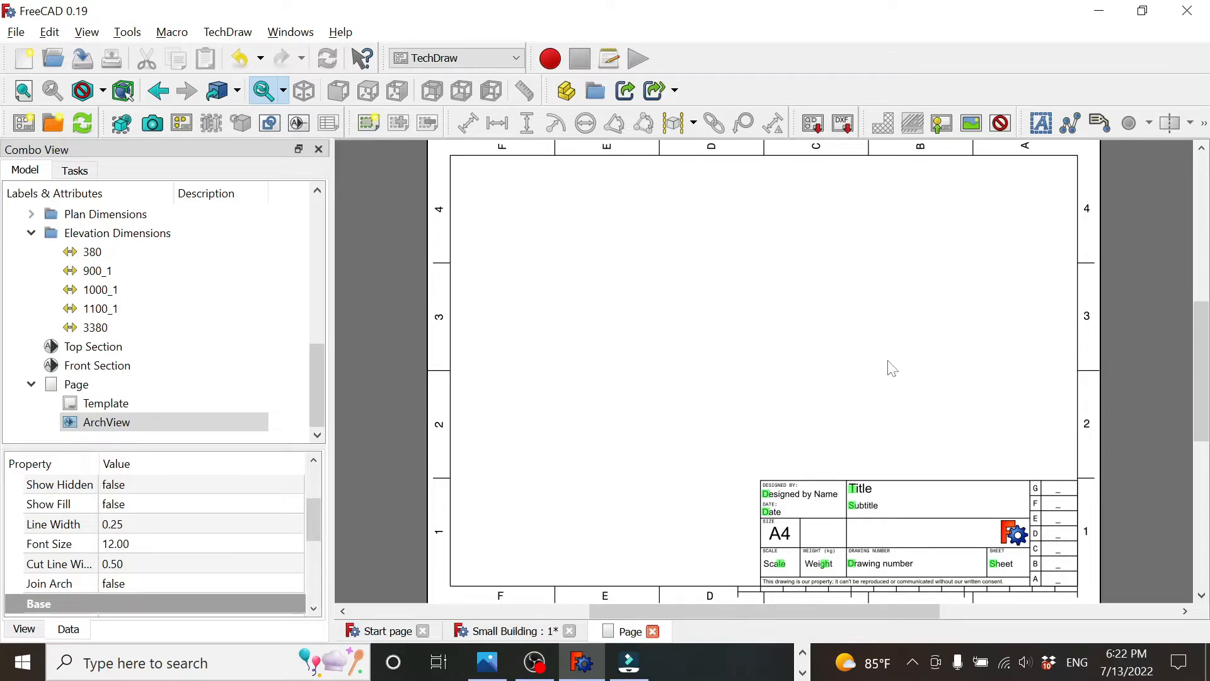
scroll(878, 334, "down", 2)
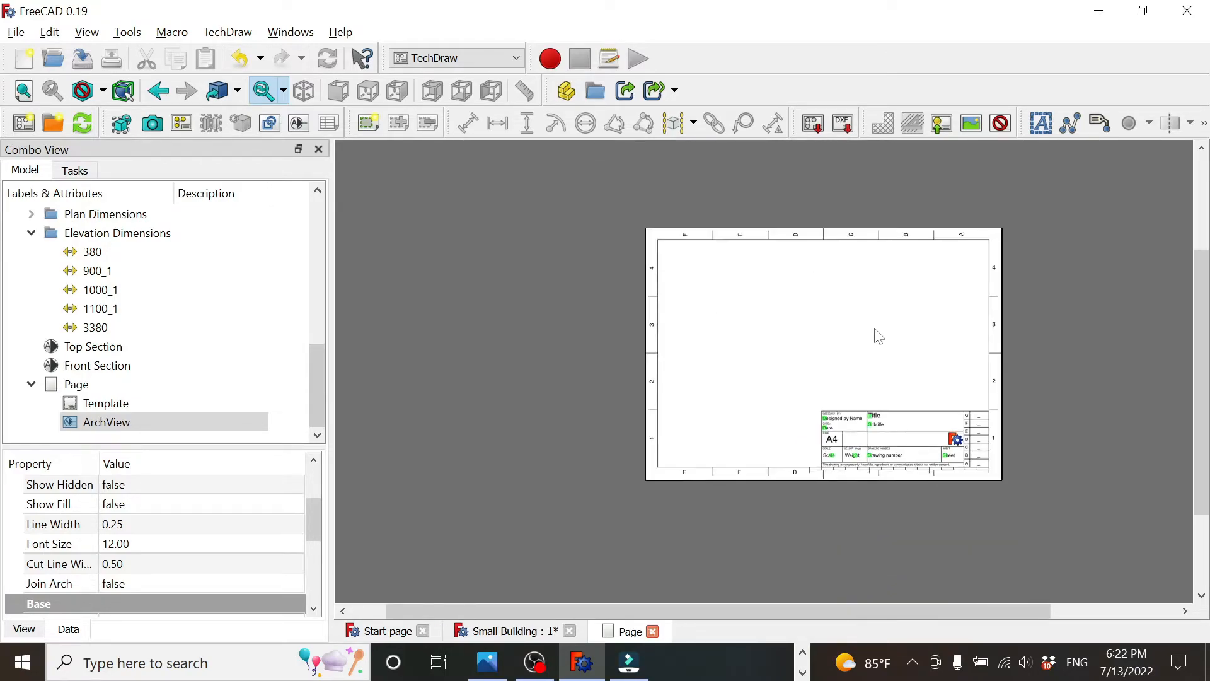
scroll(878, 337, "down", 5)
scroll(873, 331, "down", 2)
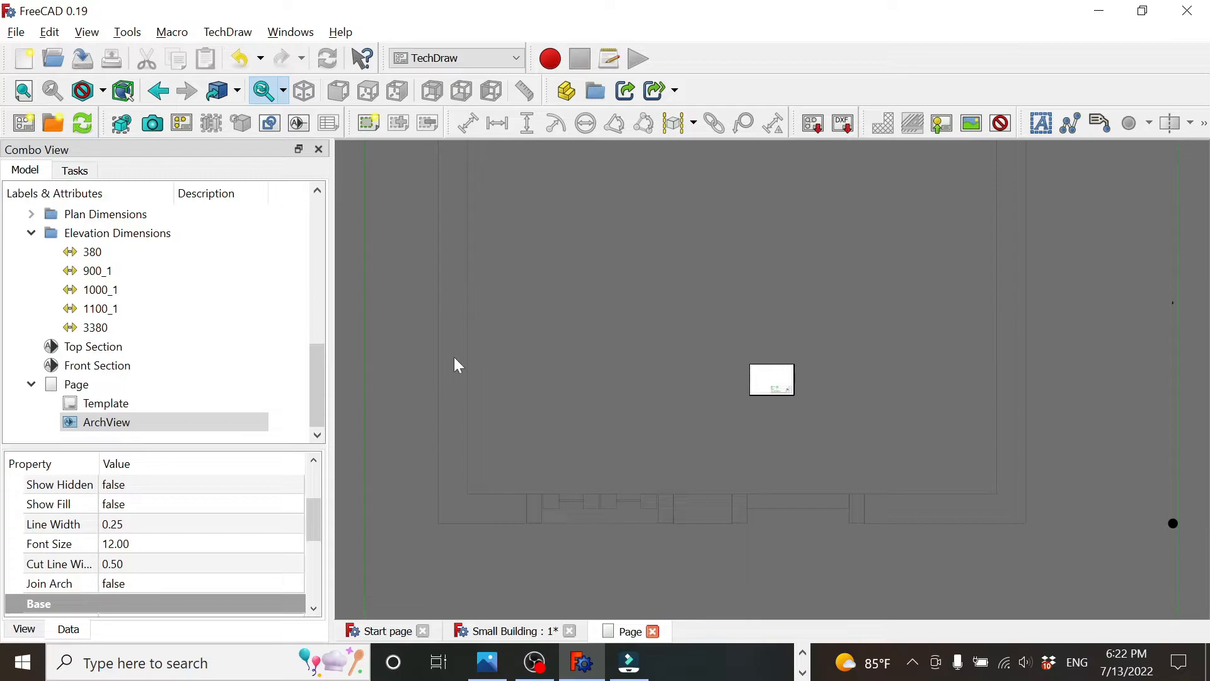
scroll(833, 390, "up", 5)
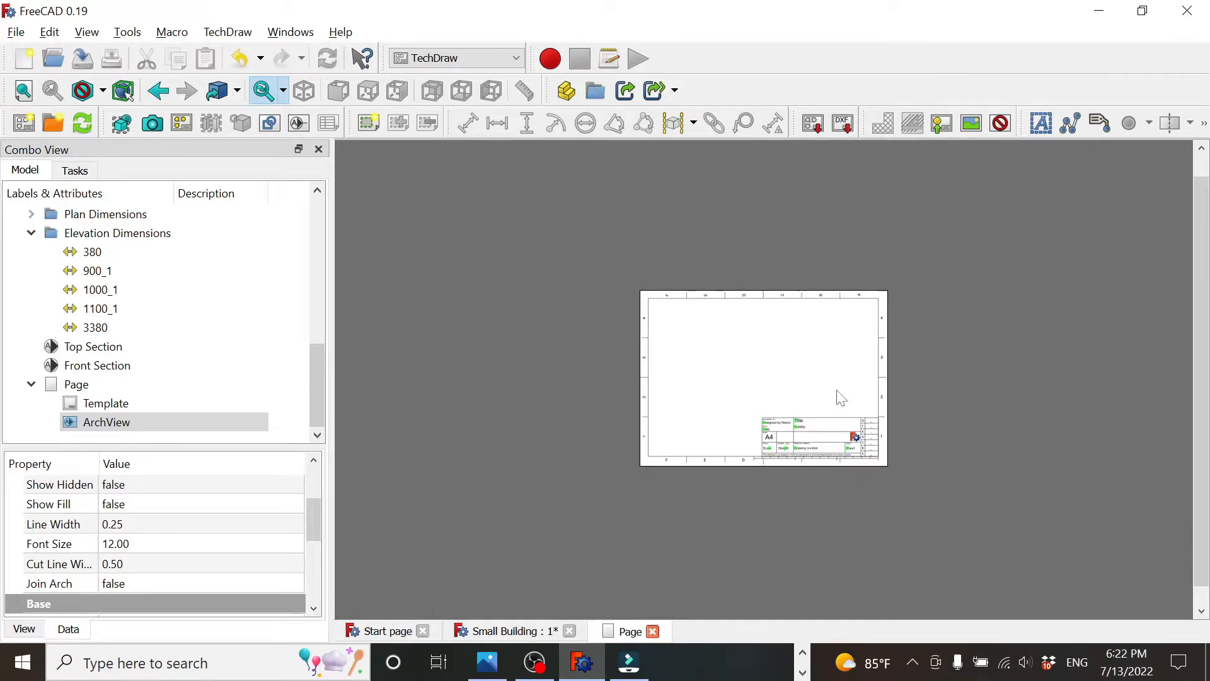
scroll(838, 395, "up", 3)
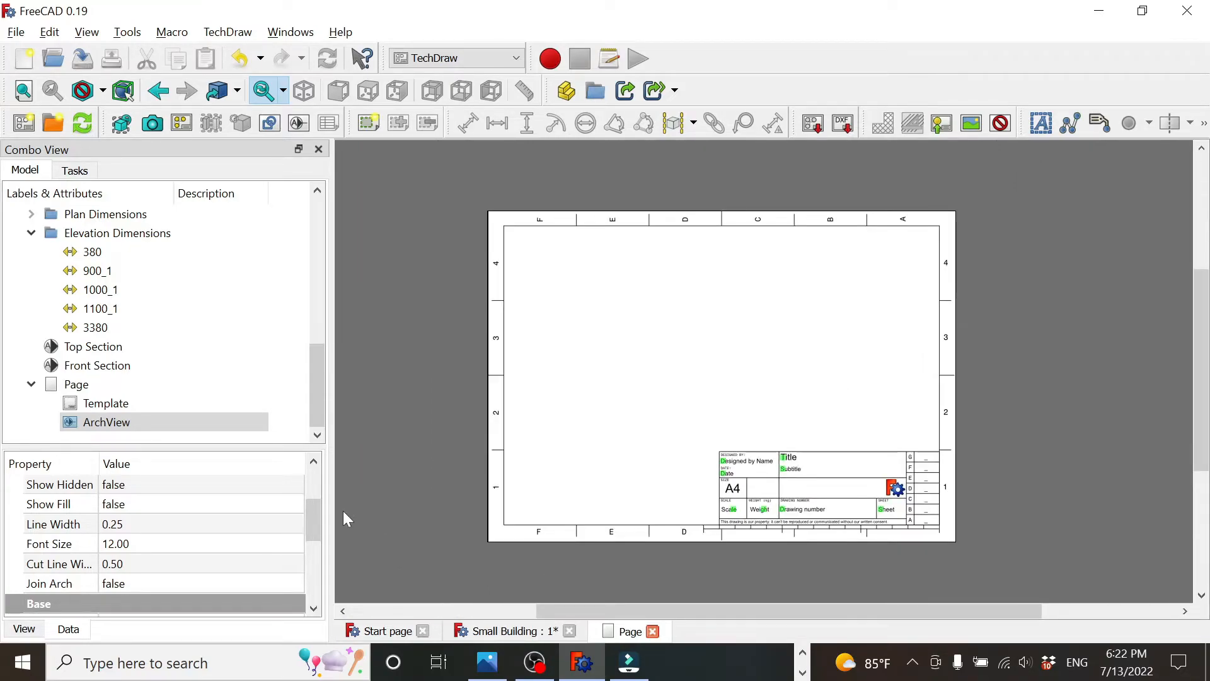
Set the scale of the Top Section's Arch view to 0.02
left_click_drag(315, 512, 316, 579)
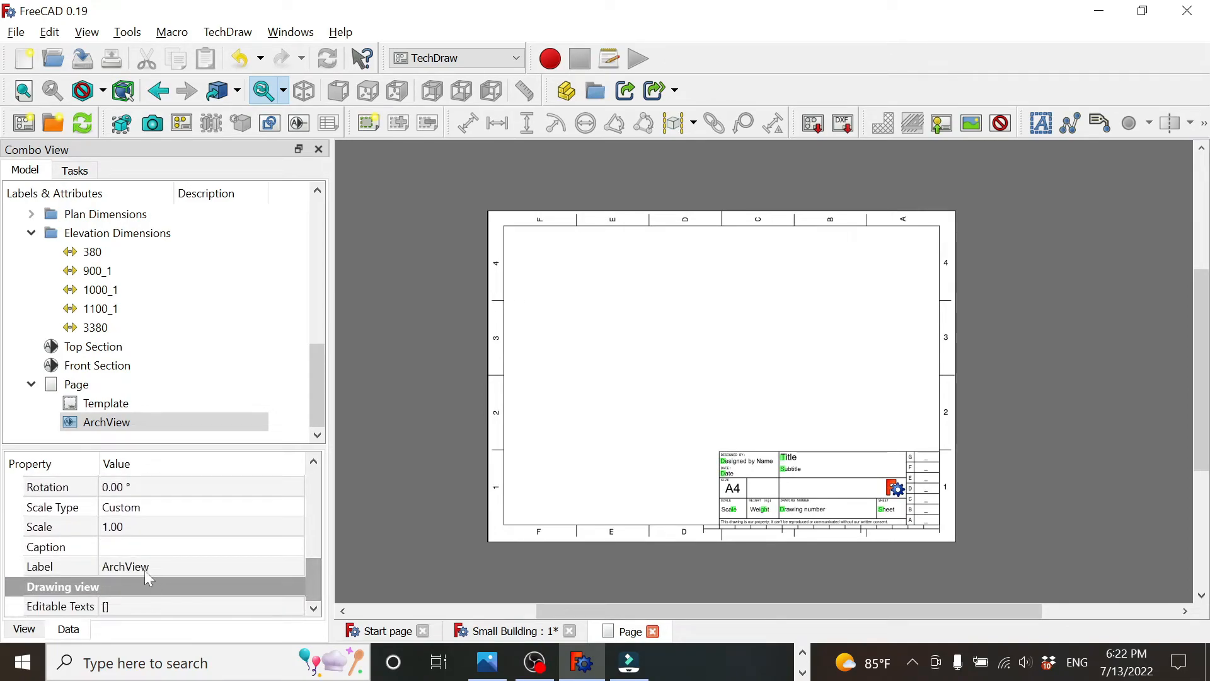
left_click(114, 527)
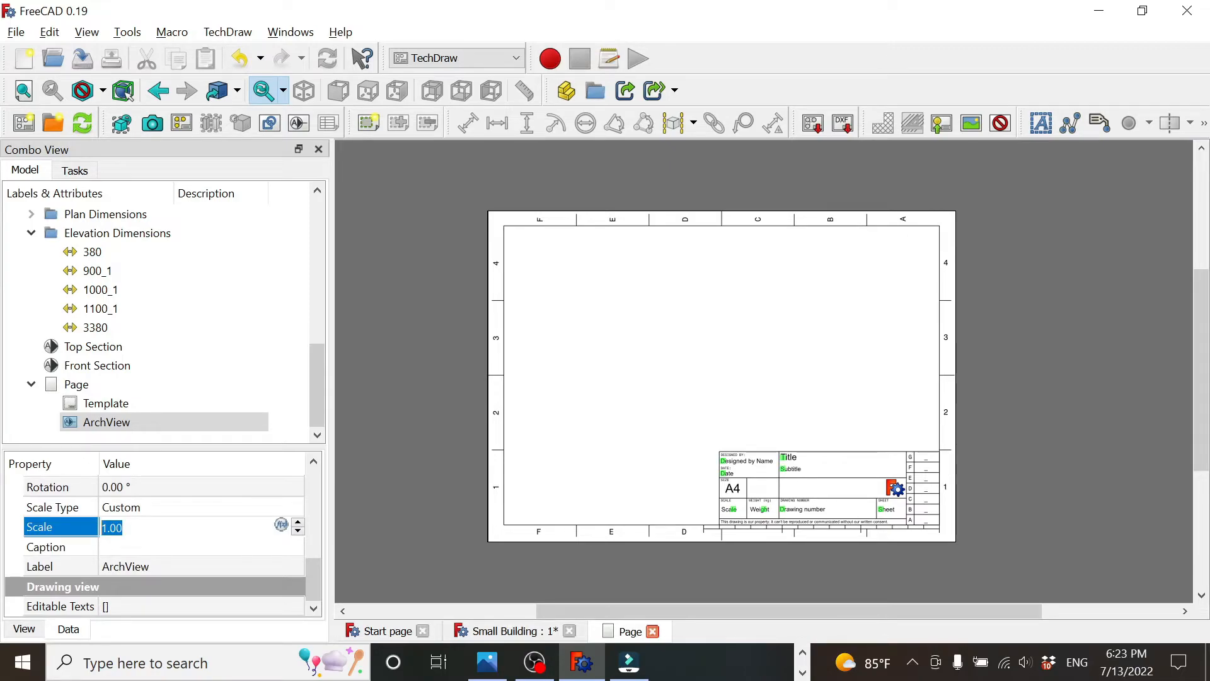
type("0.02")
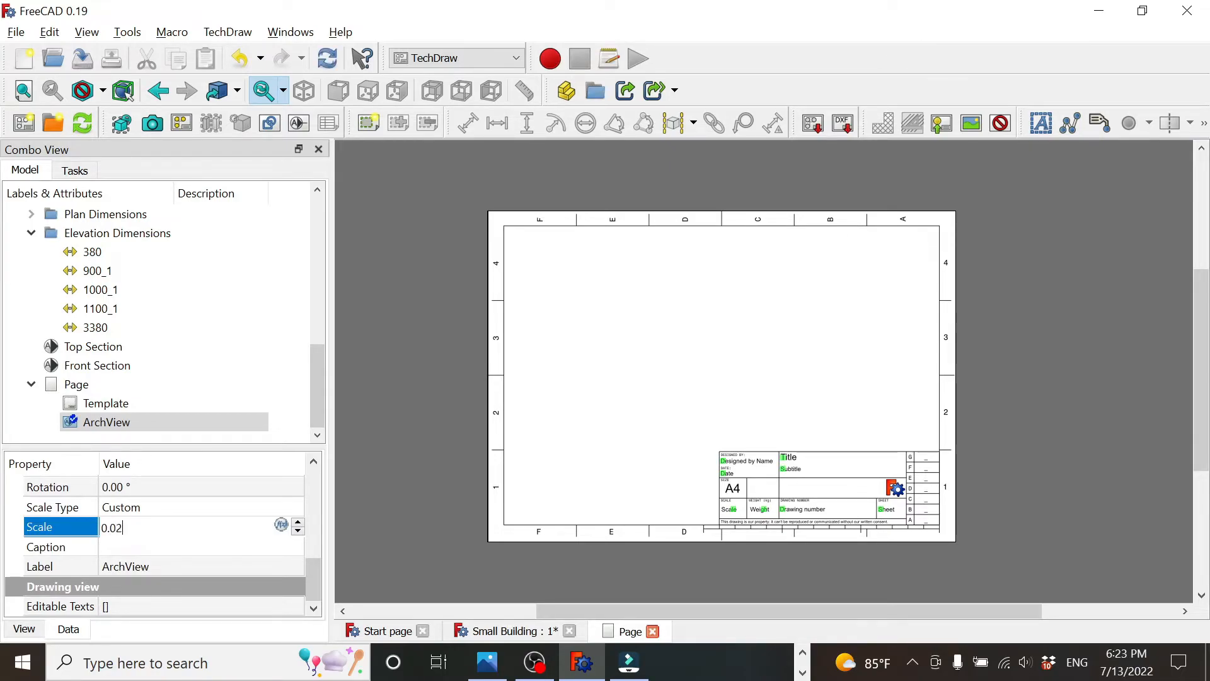
key("Return")
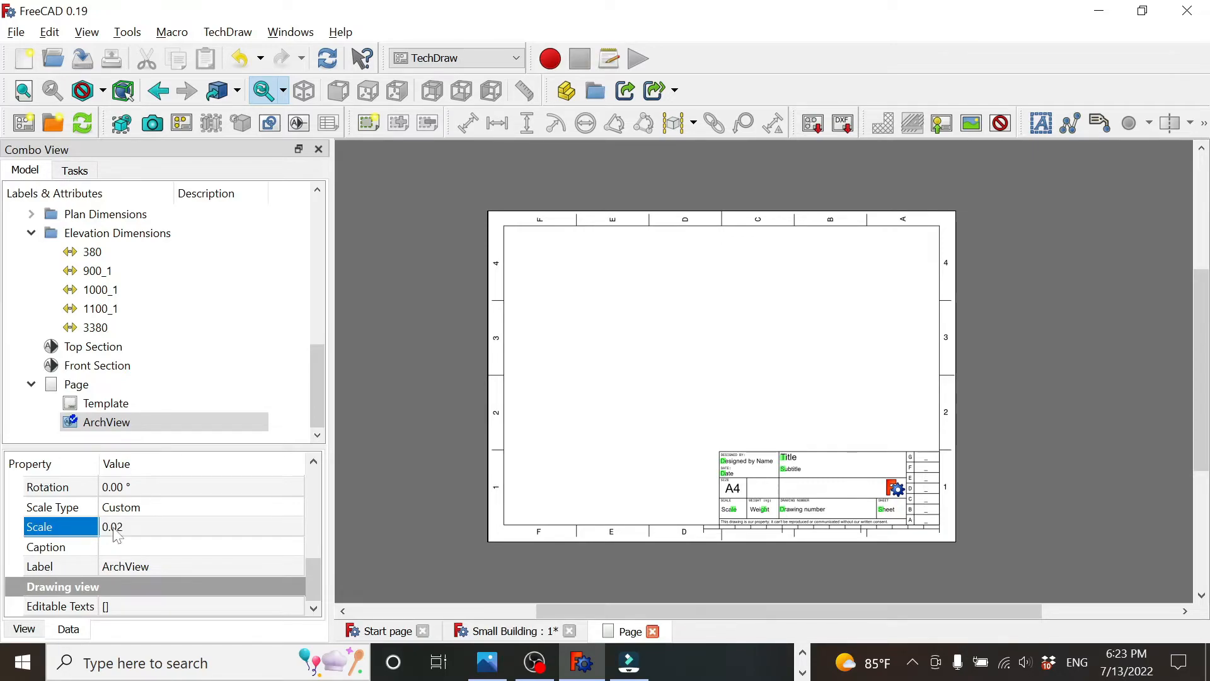
Set the line width of the plan view to 0.5
left_click_drag(314, 572, 311, 508)
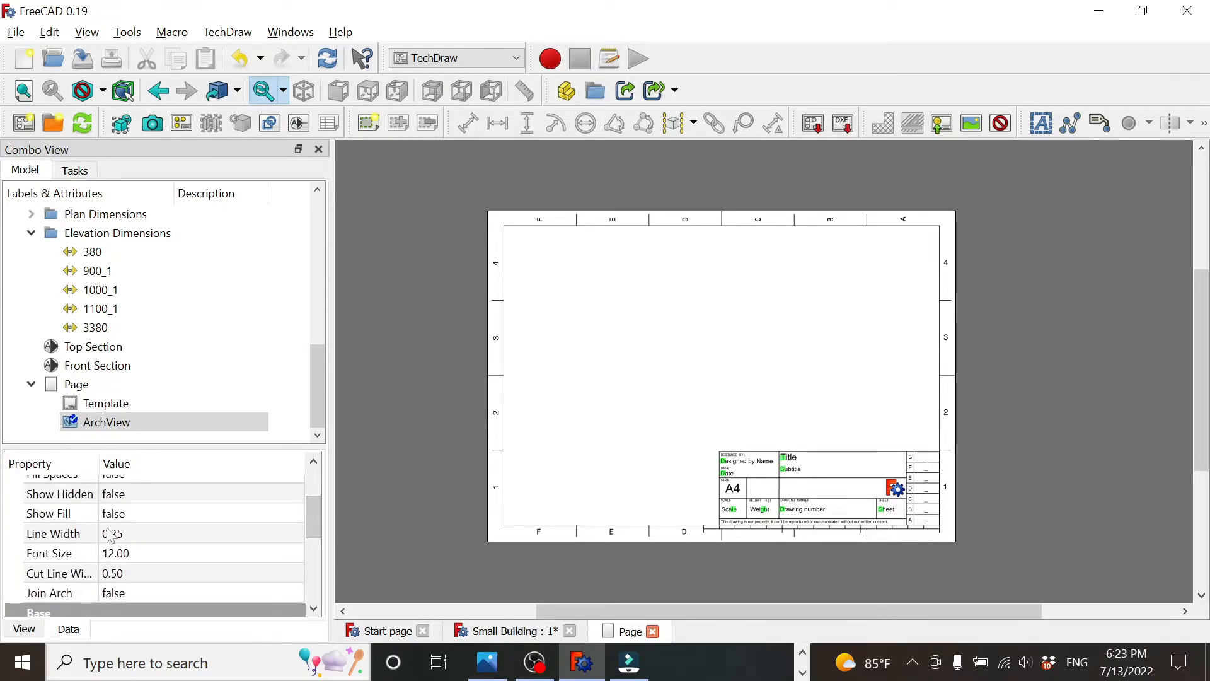
left_click(284, 533)
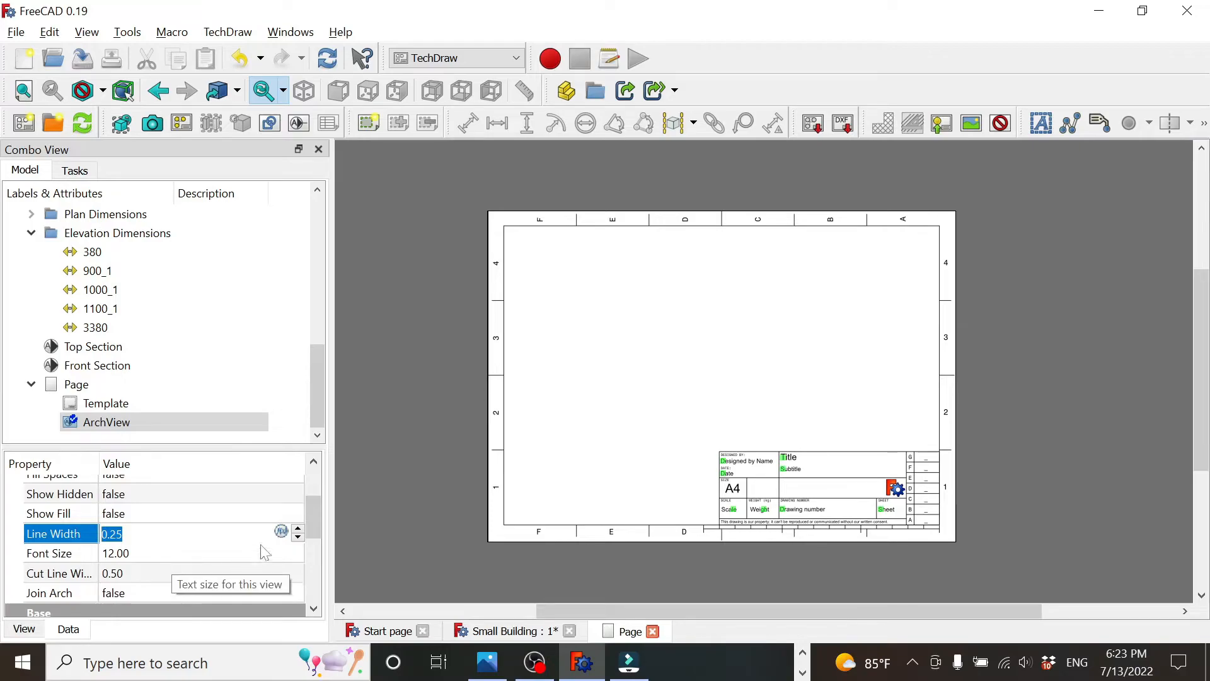
type("0.")
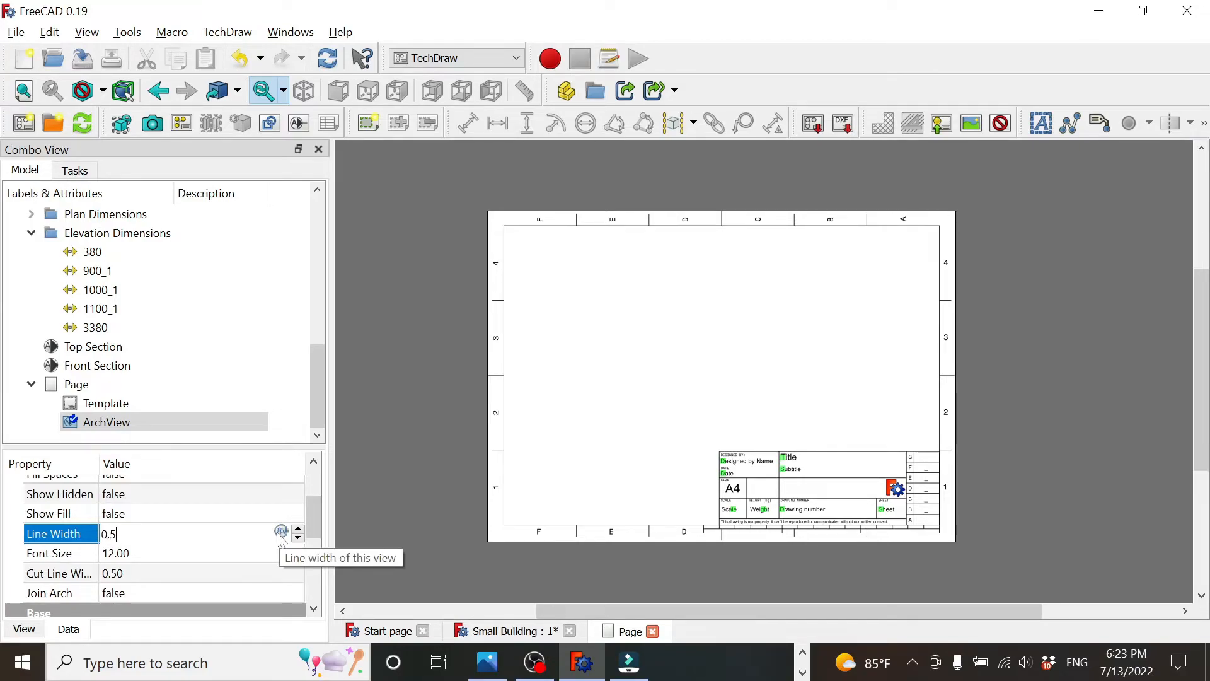
type("5")
key("Return")
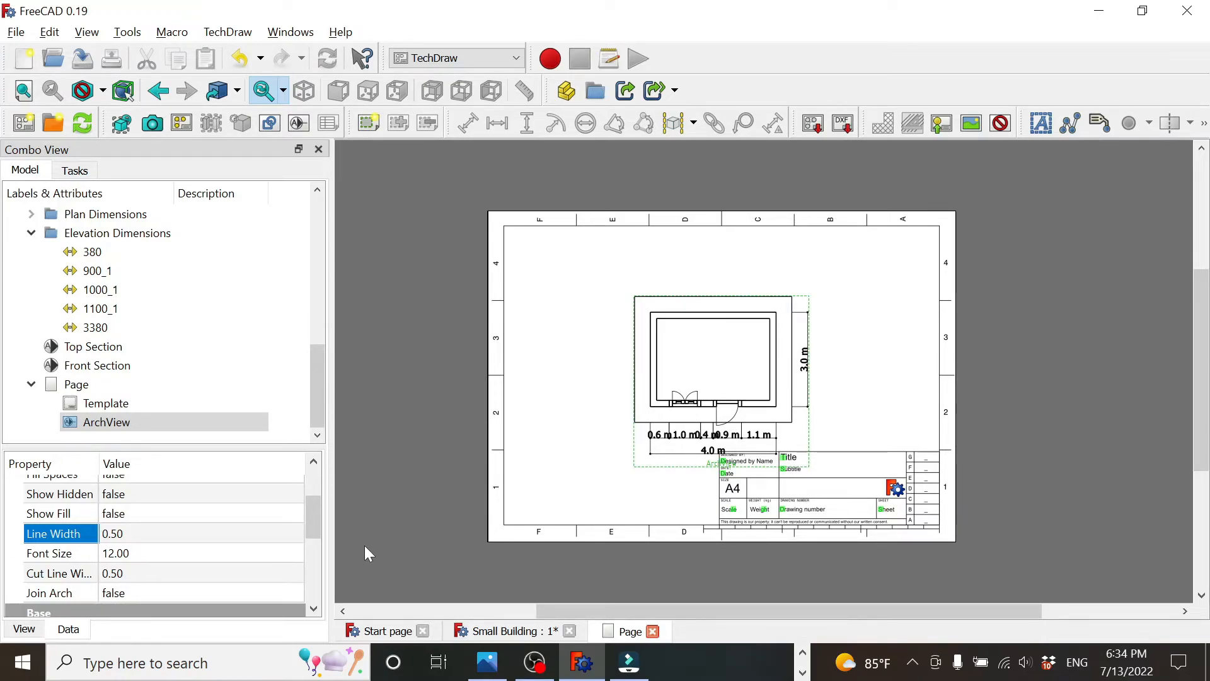
Set the font size of the plan view's dimension text to 7
key("Down")
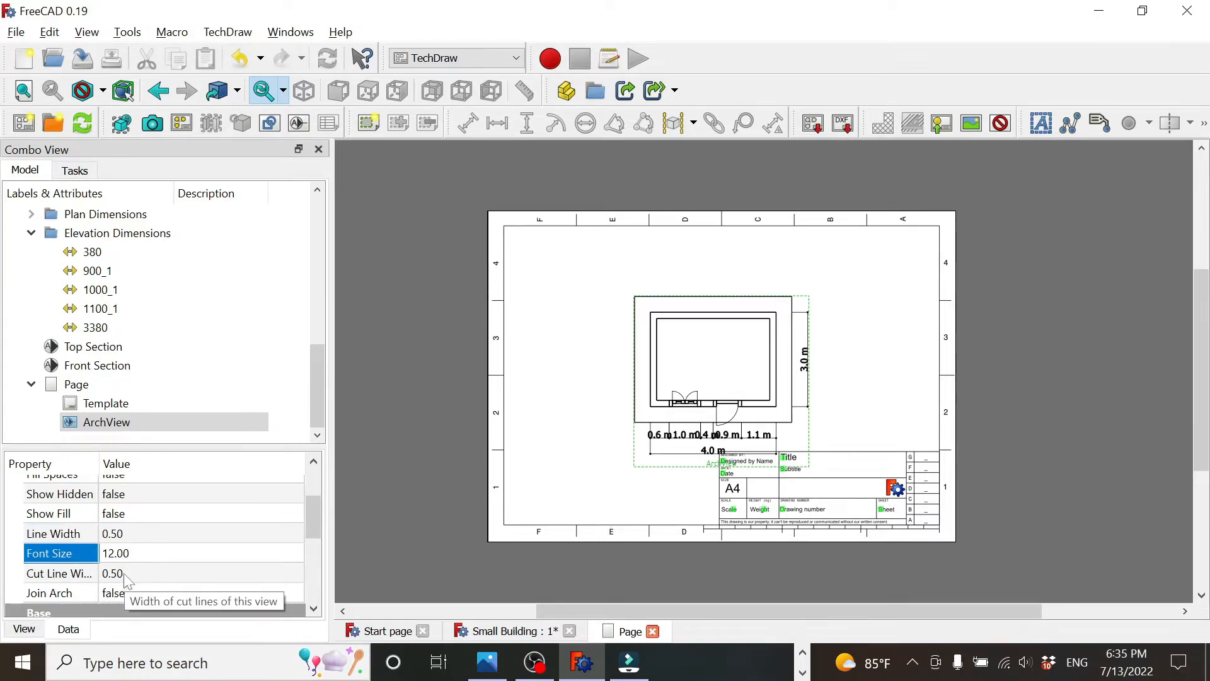
left_click(104, 554)
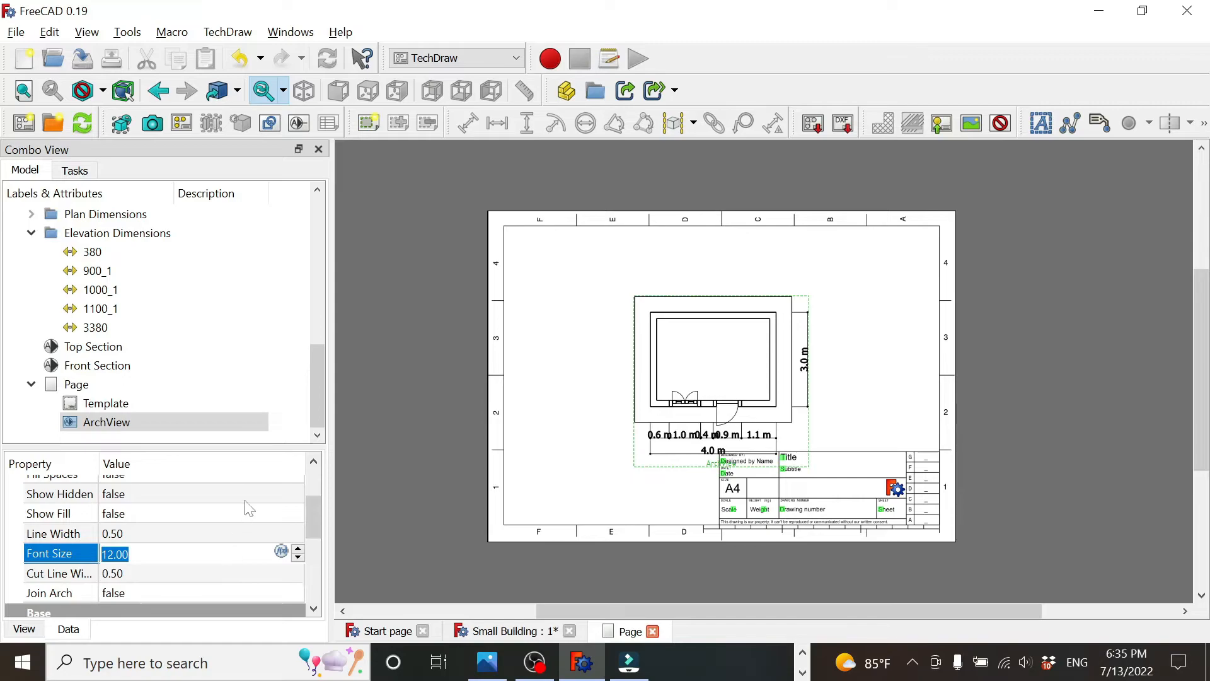
type("7")
key("Return")
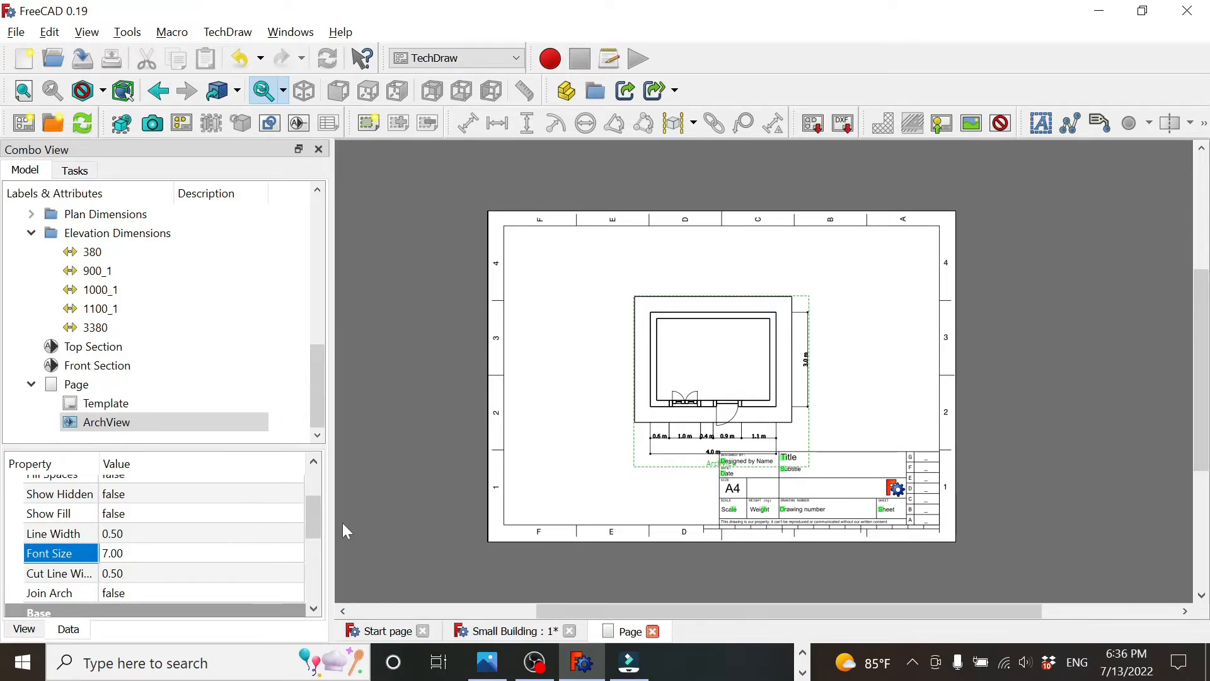
Position the plan view on the sheet at X 80 mm and Y 135 mm
scroll(320, 521, "down", 2)
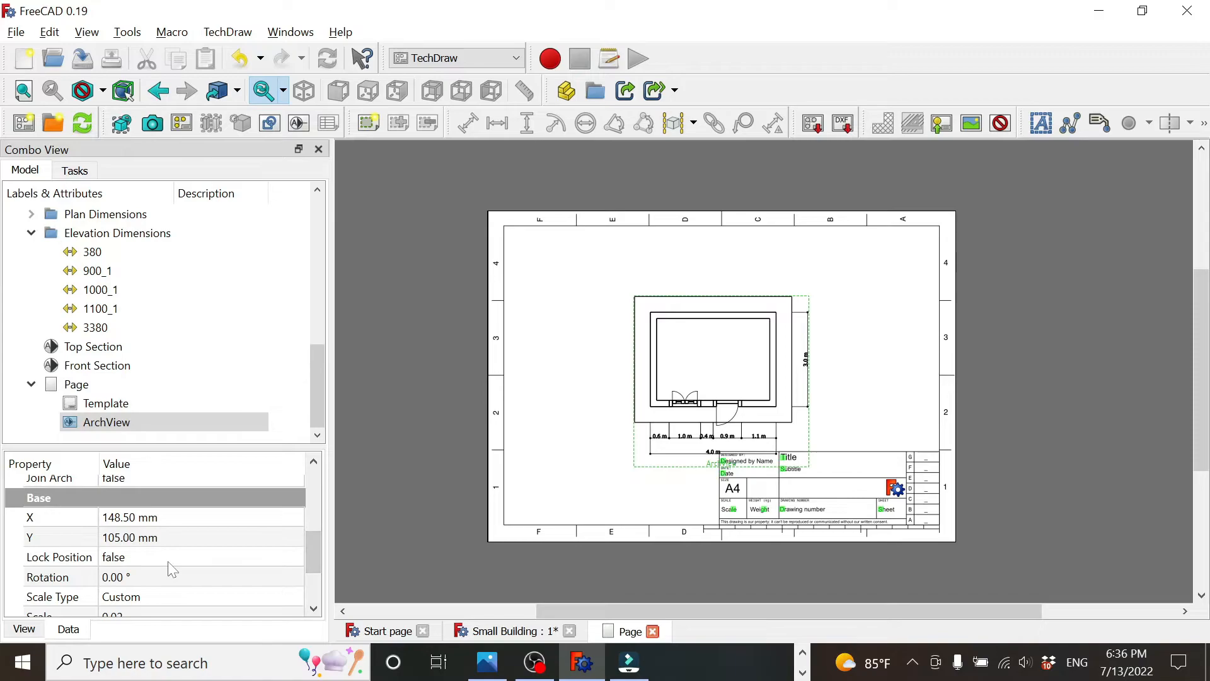
left_click(117, 520)
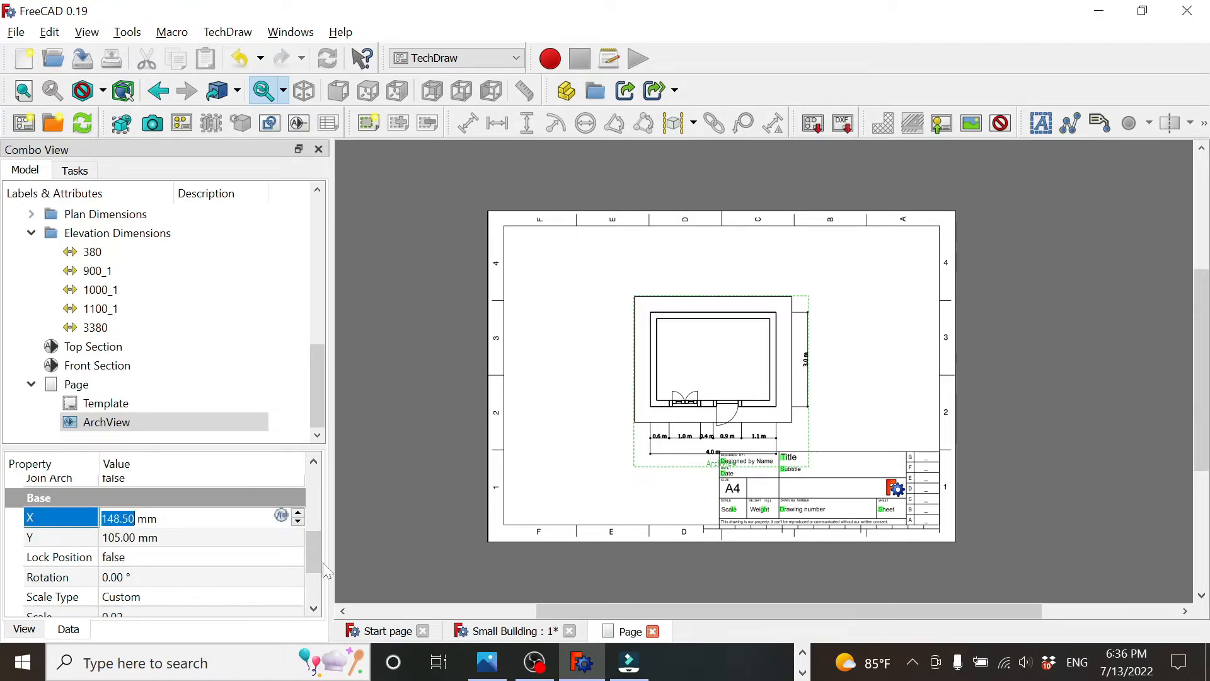
type("80")
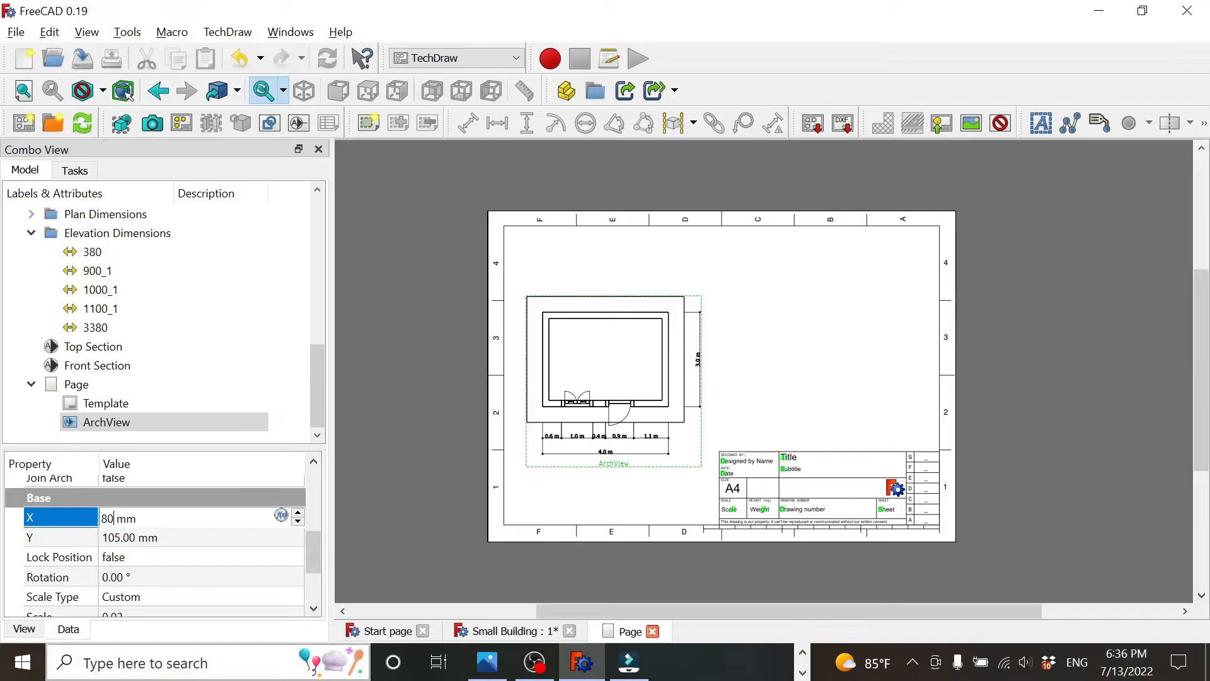
key("Tab")
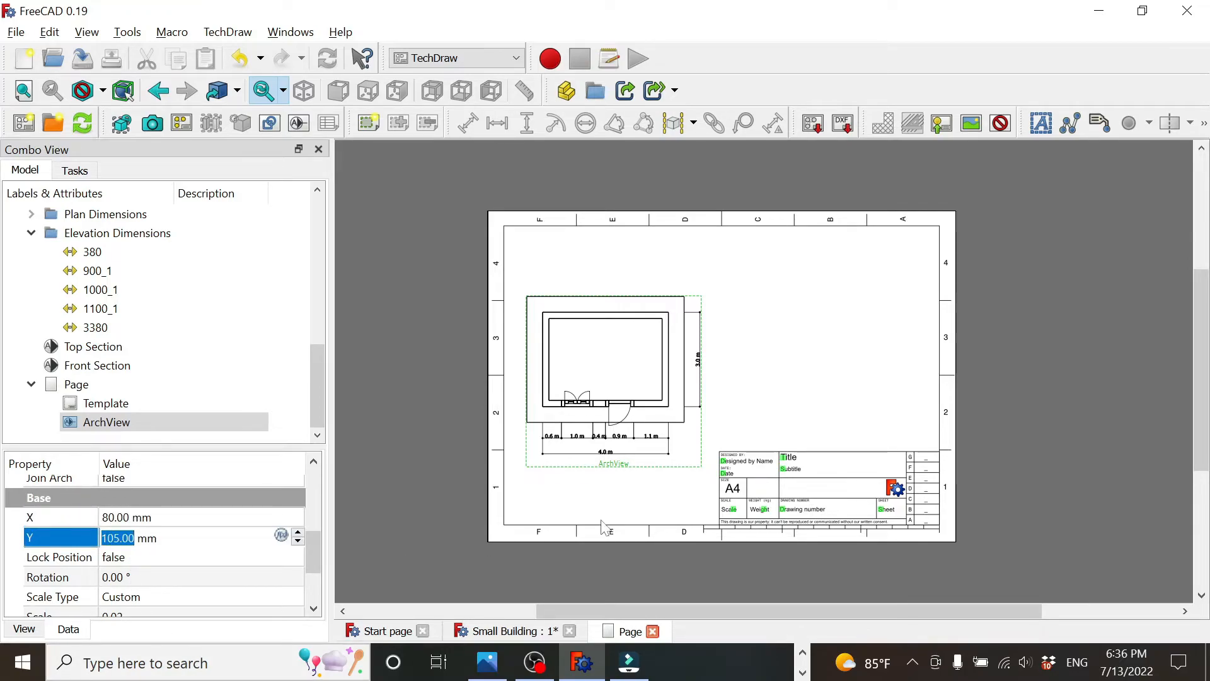
type("135")
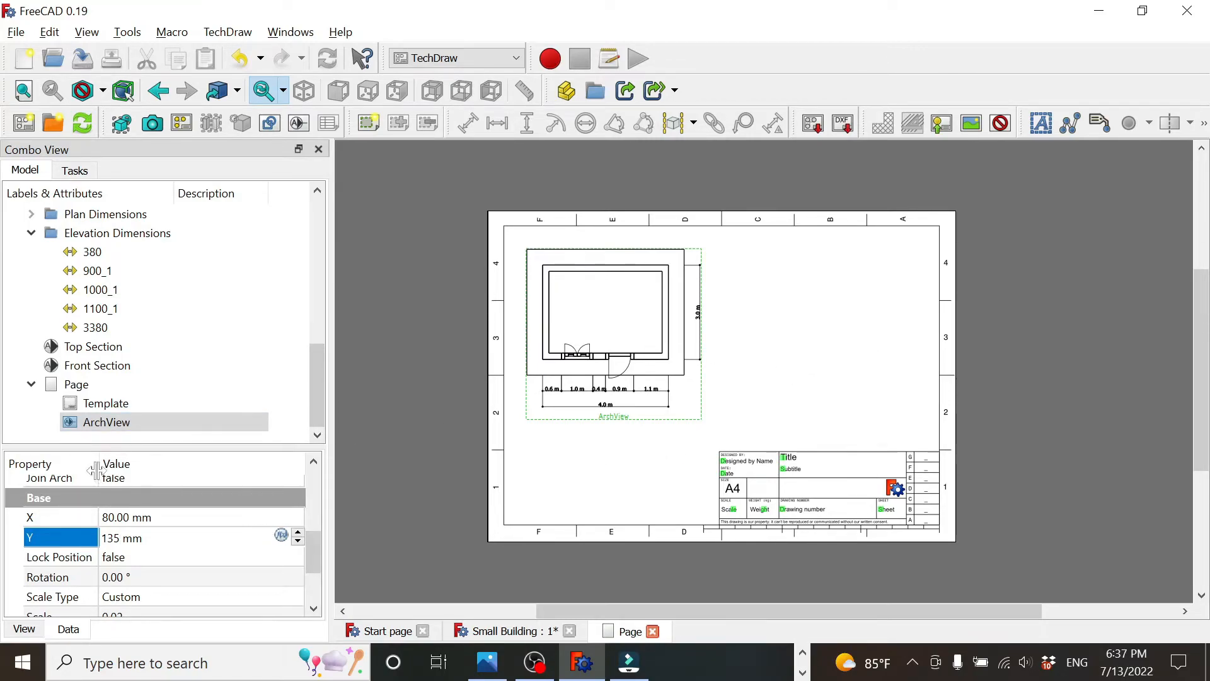
Insert an Arch view of the Front Section plane into the drawing page
left_click(97, 365)
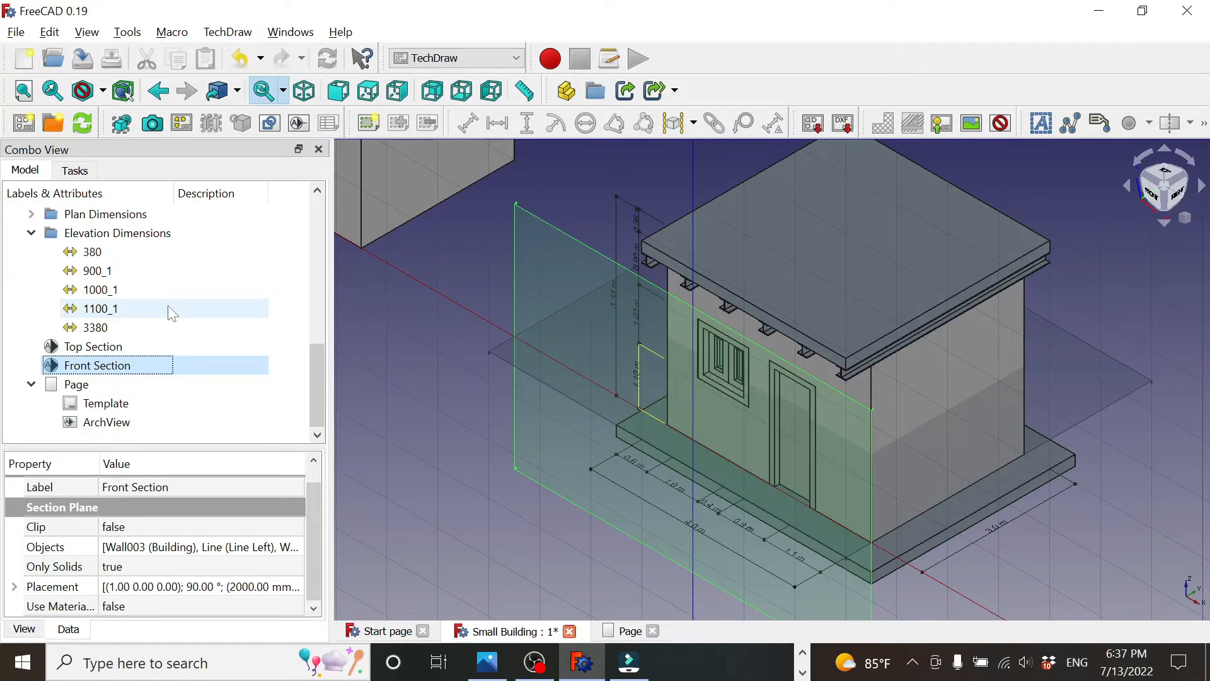
left_click(298, 123)
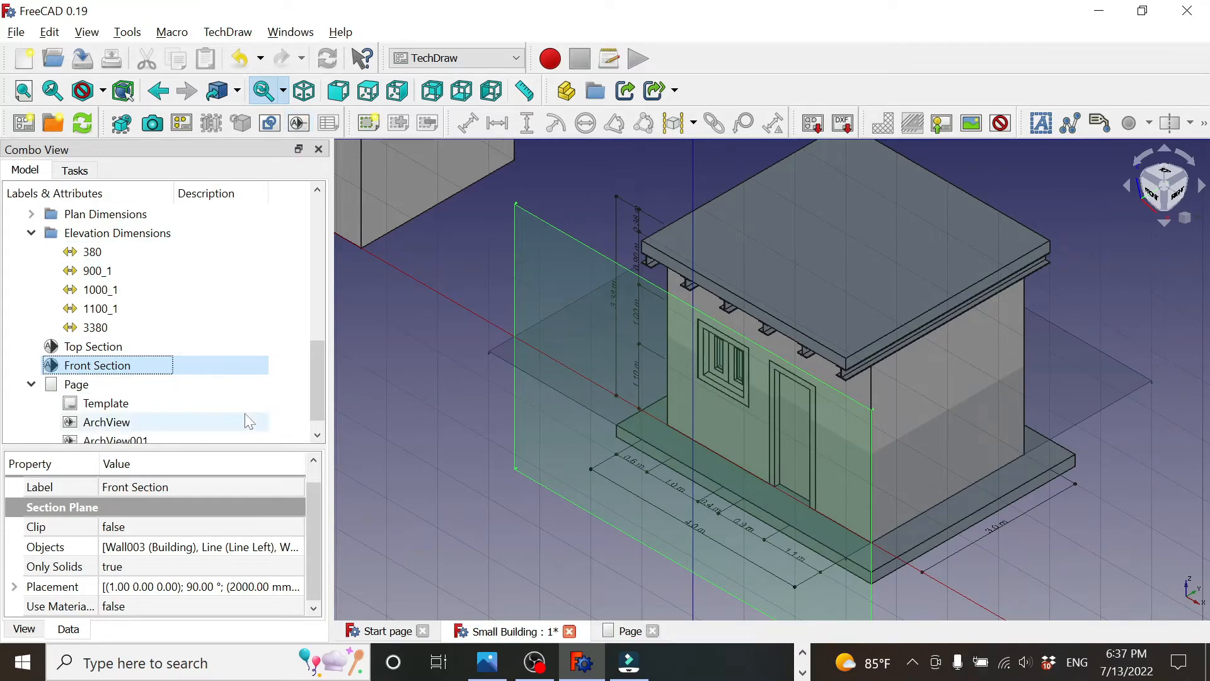
left_click_drag(315, 364, 316, 372)
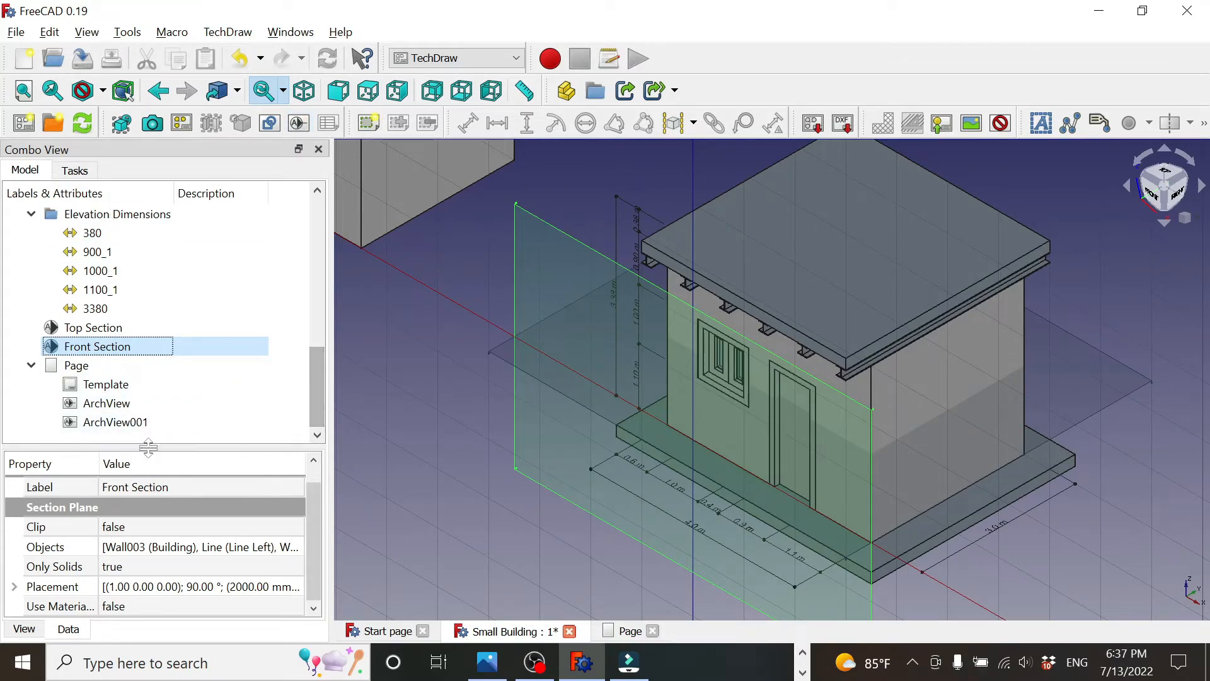
Open the drawing page with the Front Section's Arch view selected and examine that view's size relative to the sheet
double_click(102, 421)
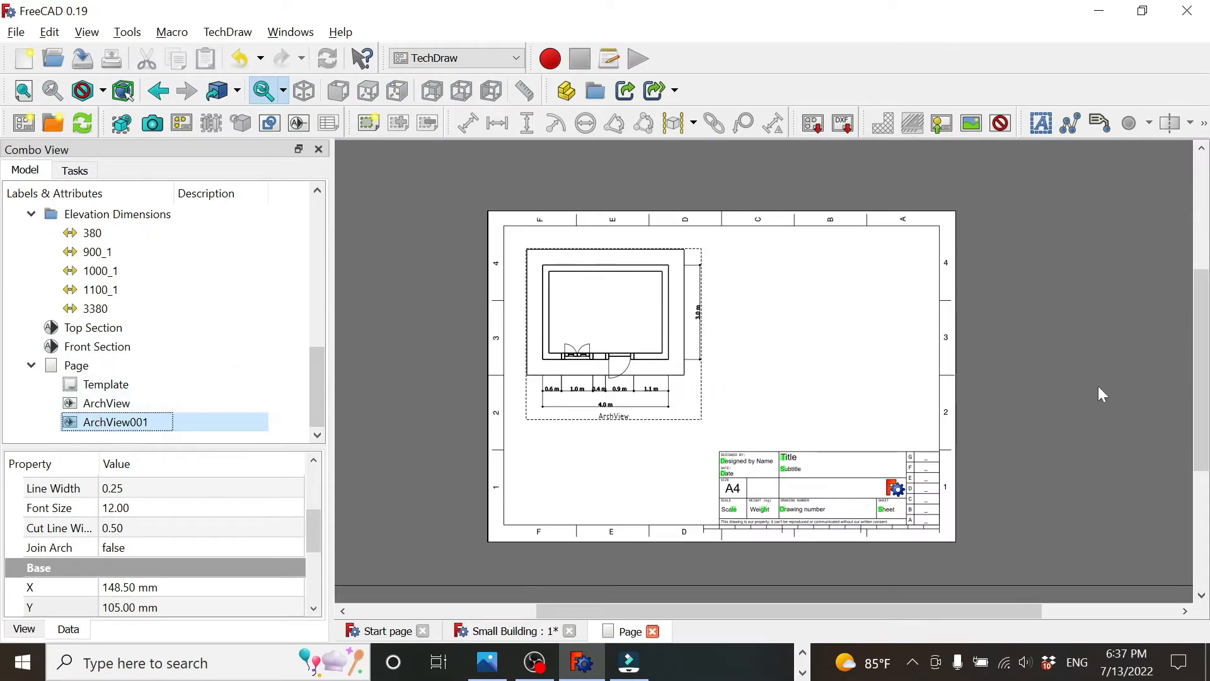
scroll(1039, 385, "down", 3)
scroll(1039, 385, "down", 5)
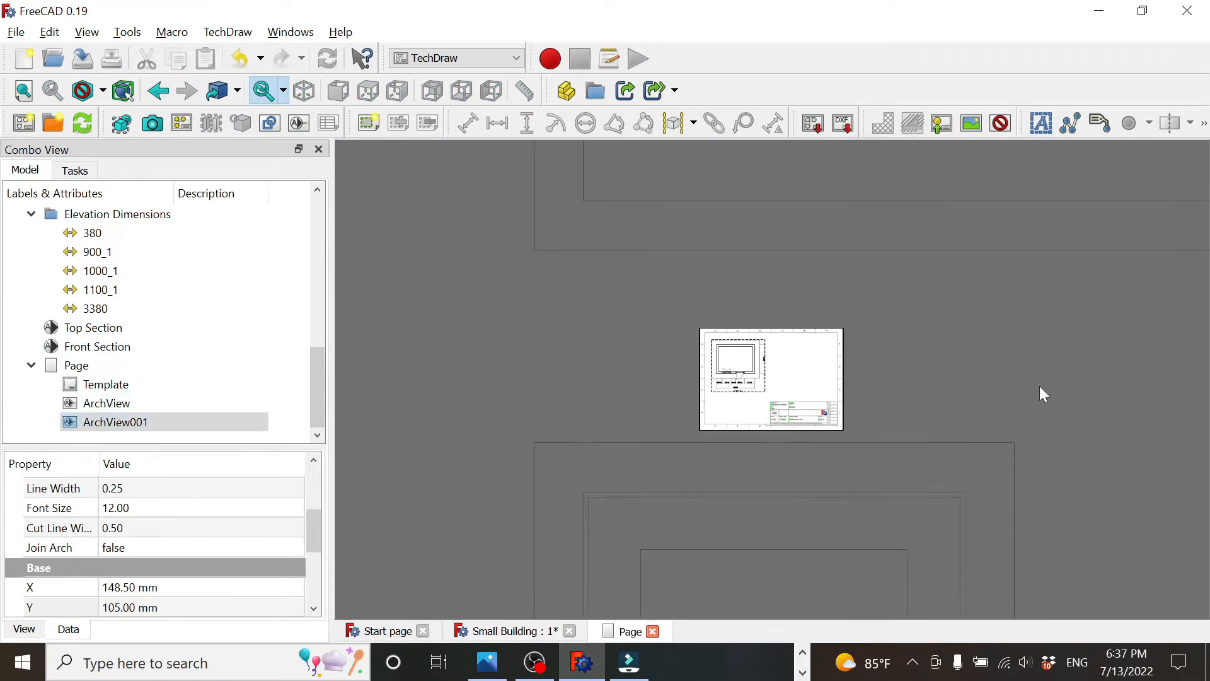
scroll(1037, 387, "down", 5)
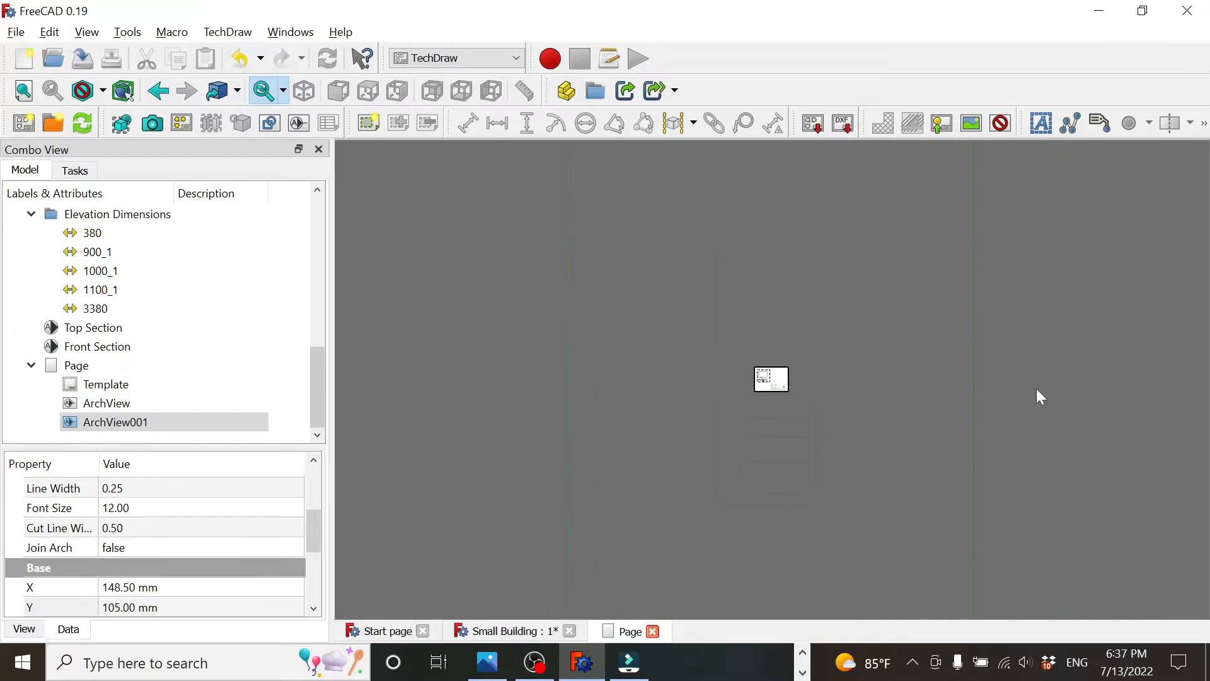
scroll(1004, 404, "up", 10)
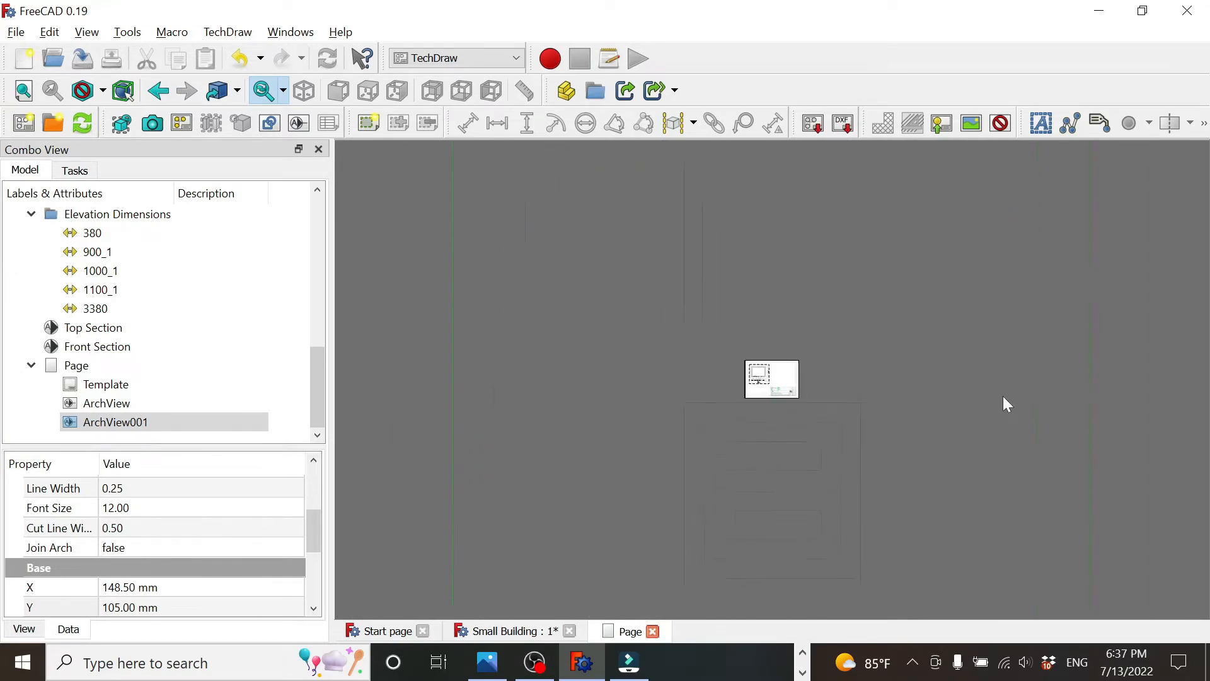
scroll(1004, 397, "up", 2)
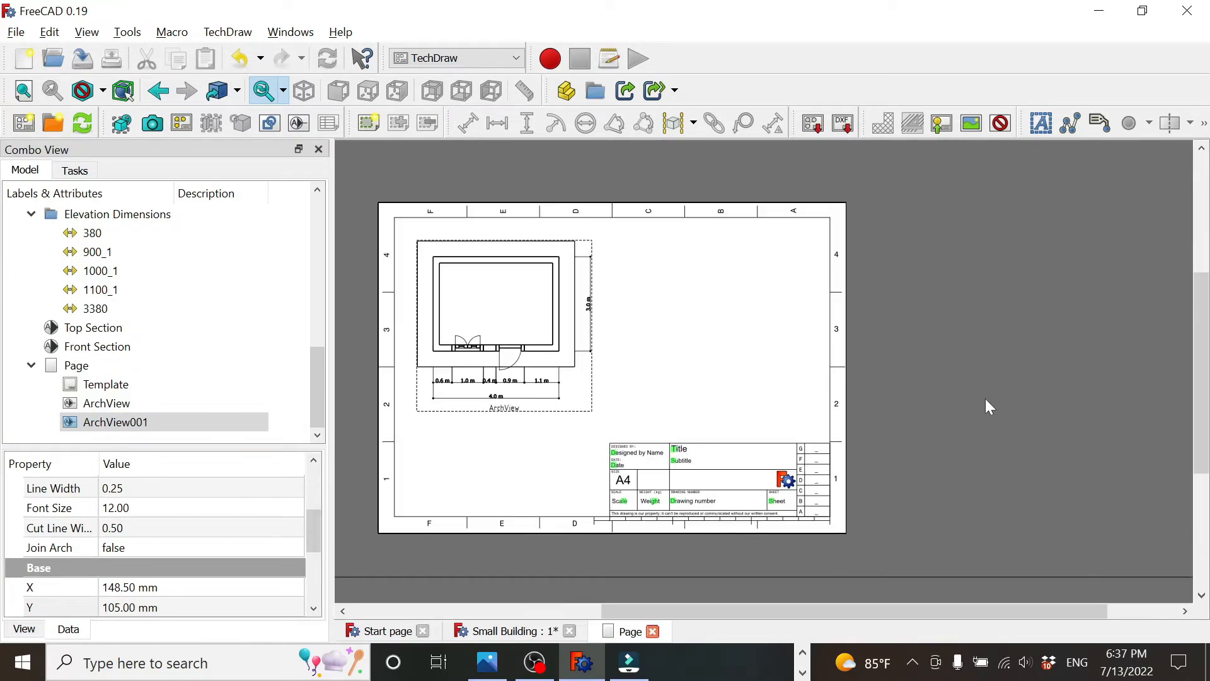
middle_click_drag(896, 400, 974, 414)
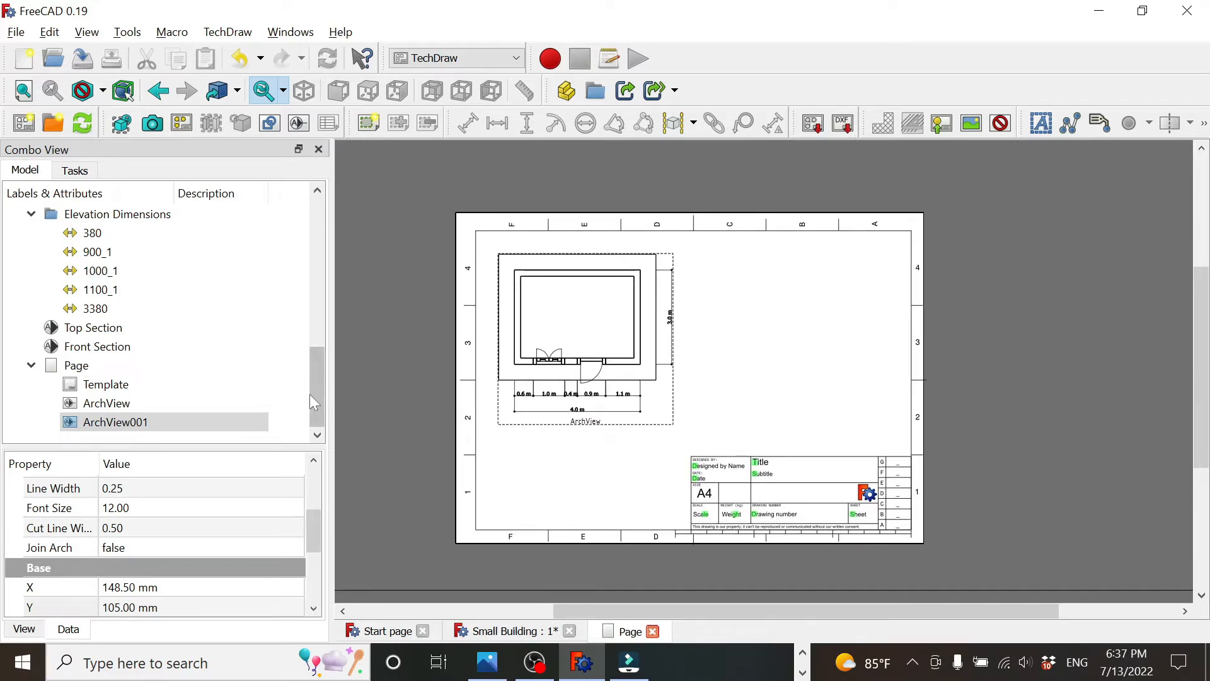
Set the scale of the Front Section's Arch view to 0.2 and correct it to 0.02
left_click_drag(319, 535, 320, 582)
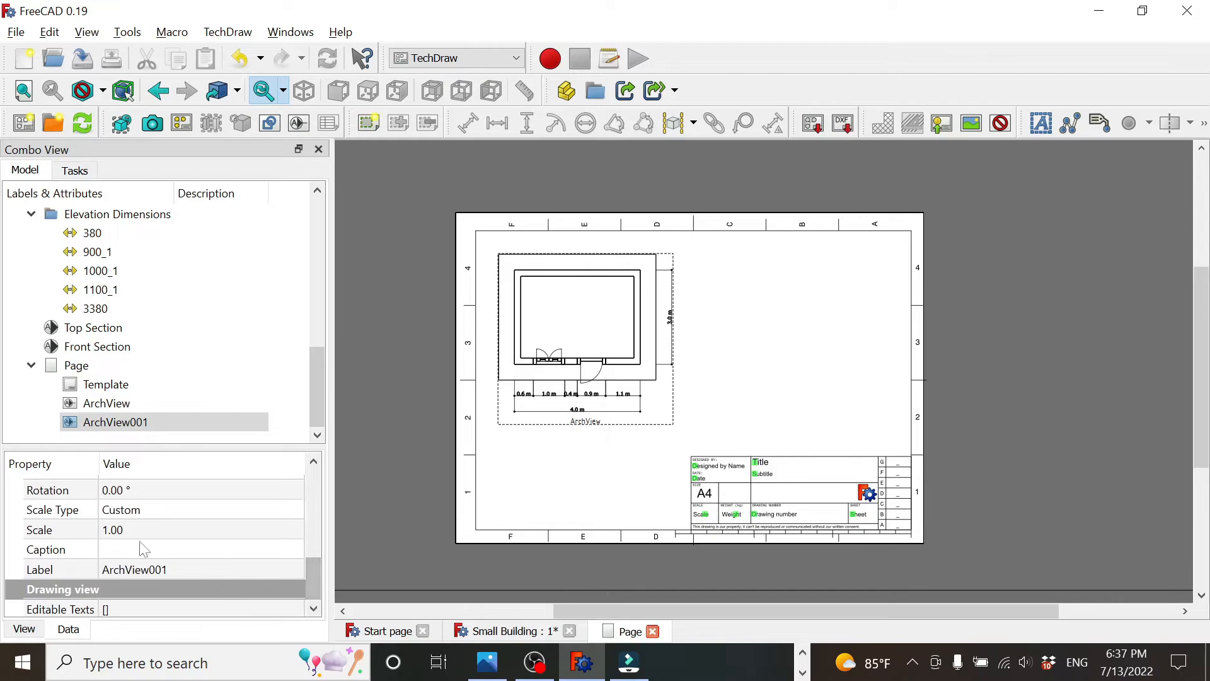
left_click(123, 533)
type("0.2")
key("Return")
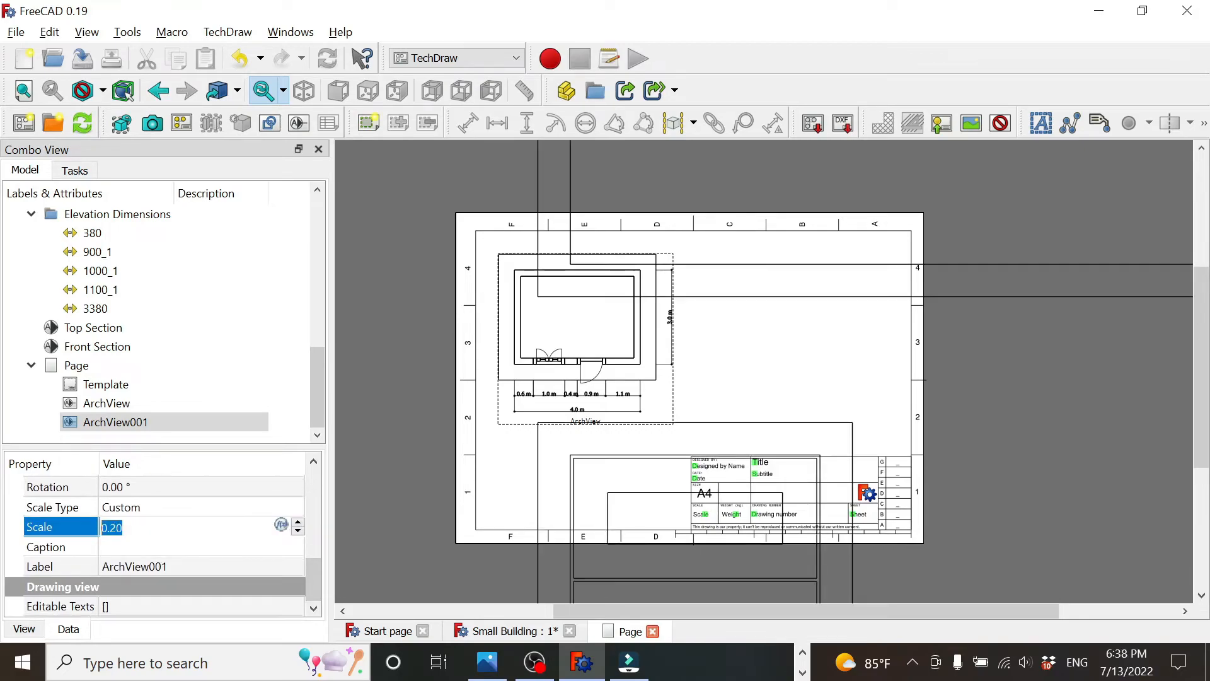
type("0.02")
key("Return")
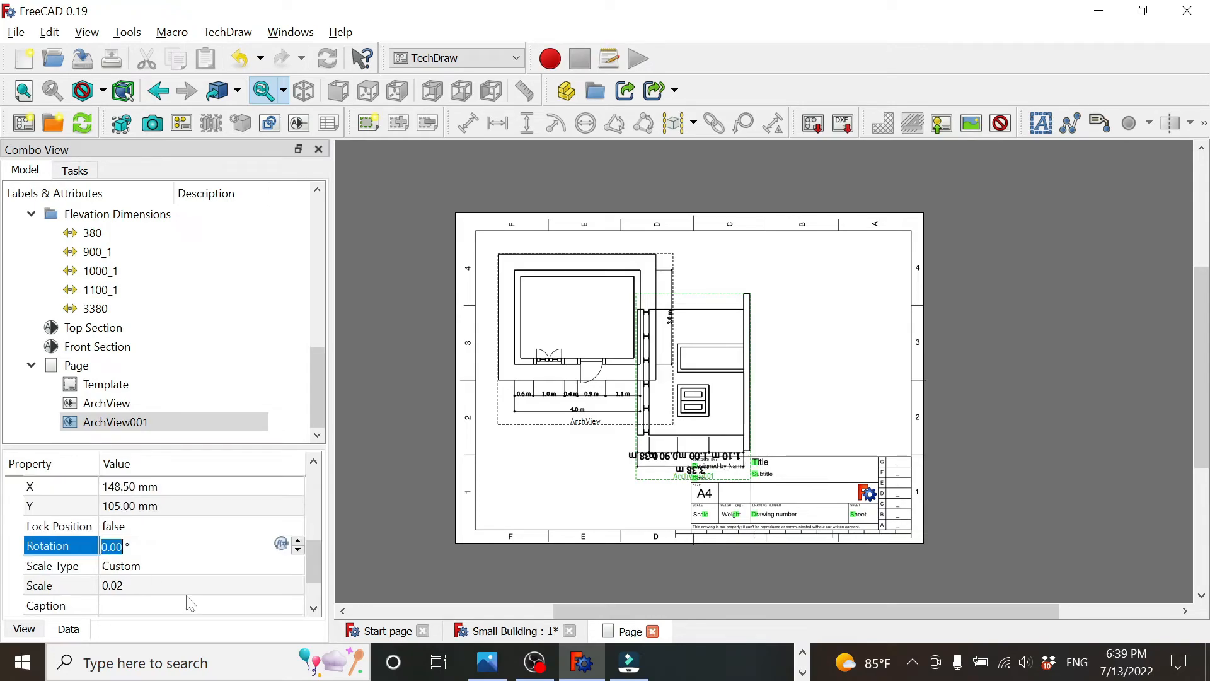
Set the rotation of the Front Section's Arch view to 90° and correct it to -90°
type("90")
key("shift+Left")
key("shift+Left")
key("shift+Left")
key("shift+Left")
type("-90")
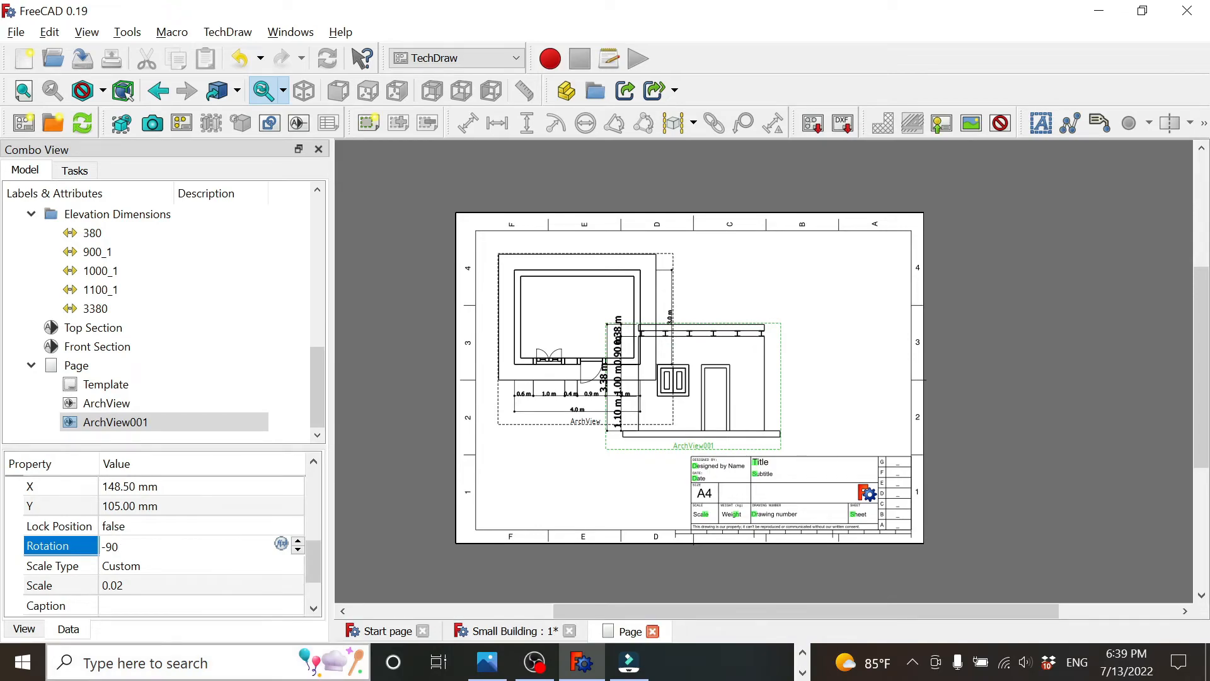
key("Return")
Position the elevation view on the sheet at X 210 mm and Y 140 mm
type("210")
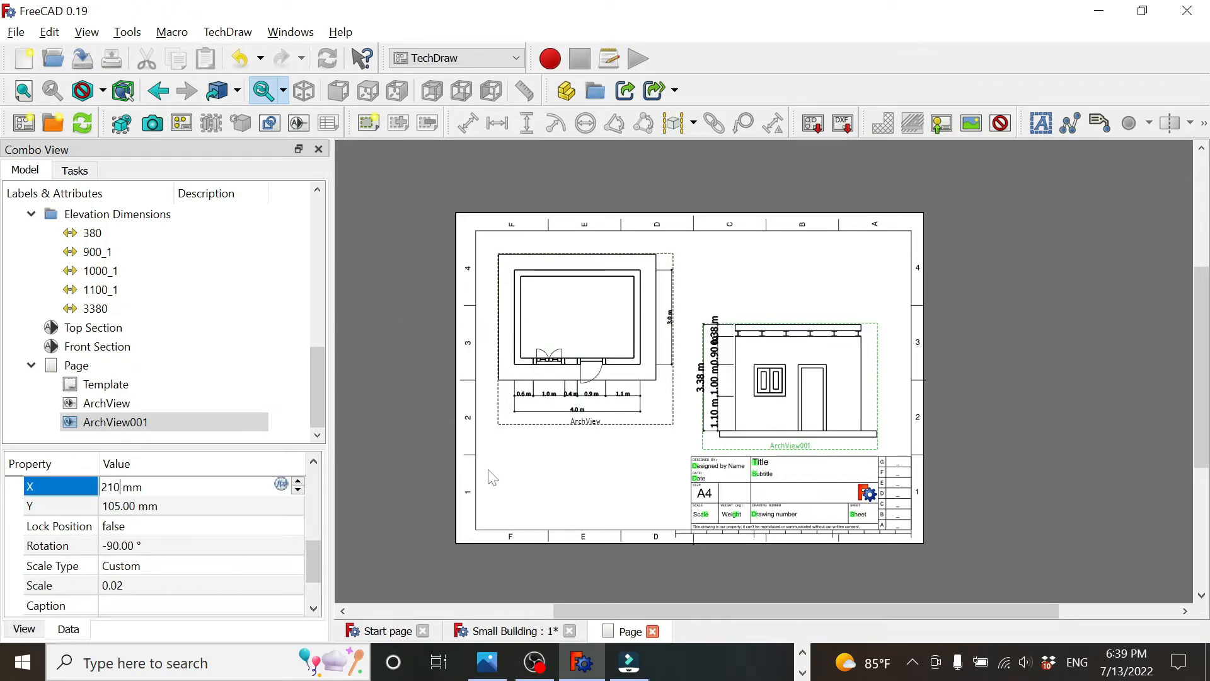
key("Return")
type("140")
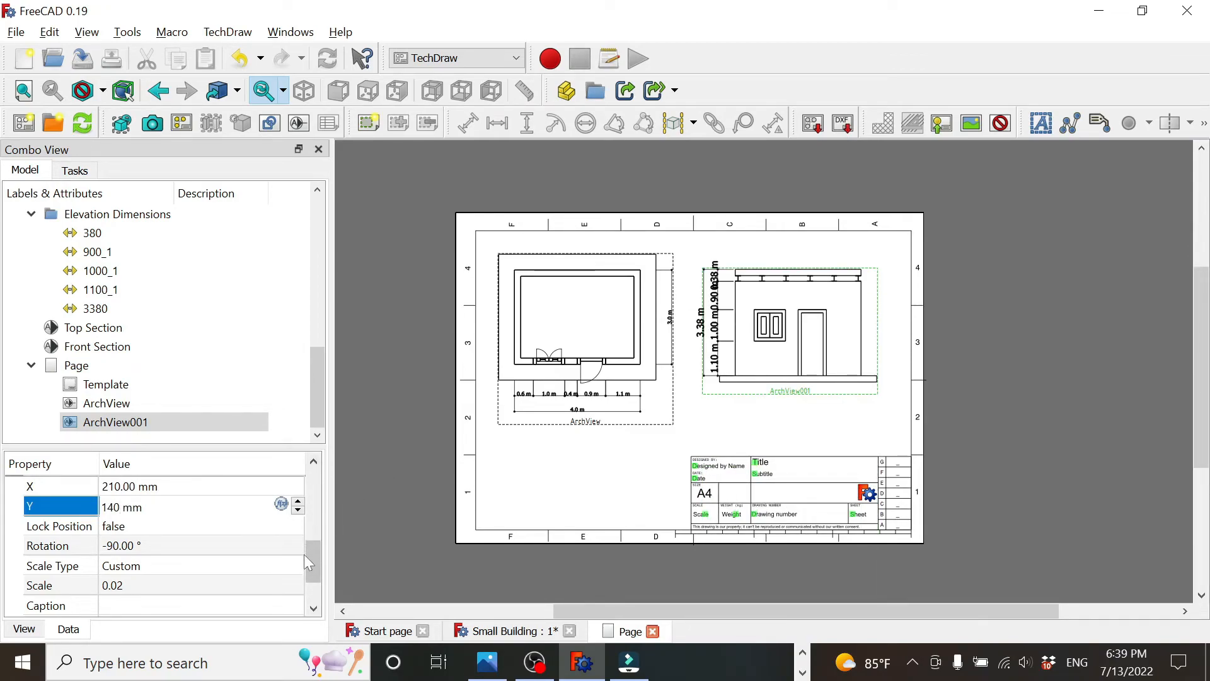
Set the font size of the elevation view's dimension text to 5
left_click_drag(309, 560, 312, 530)
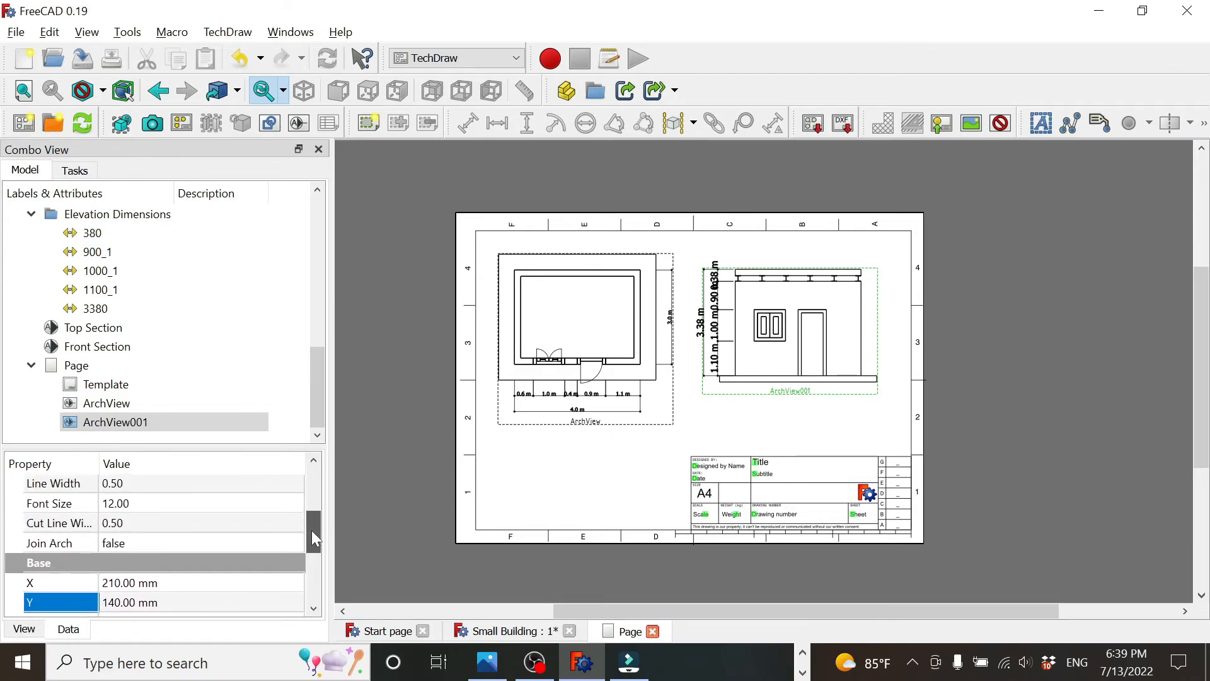
left_click(124, 515)
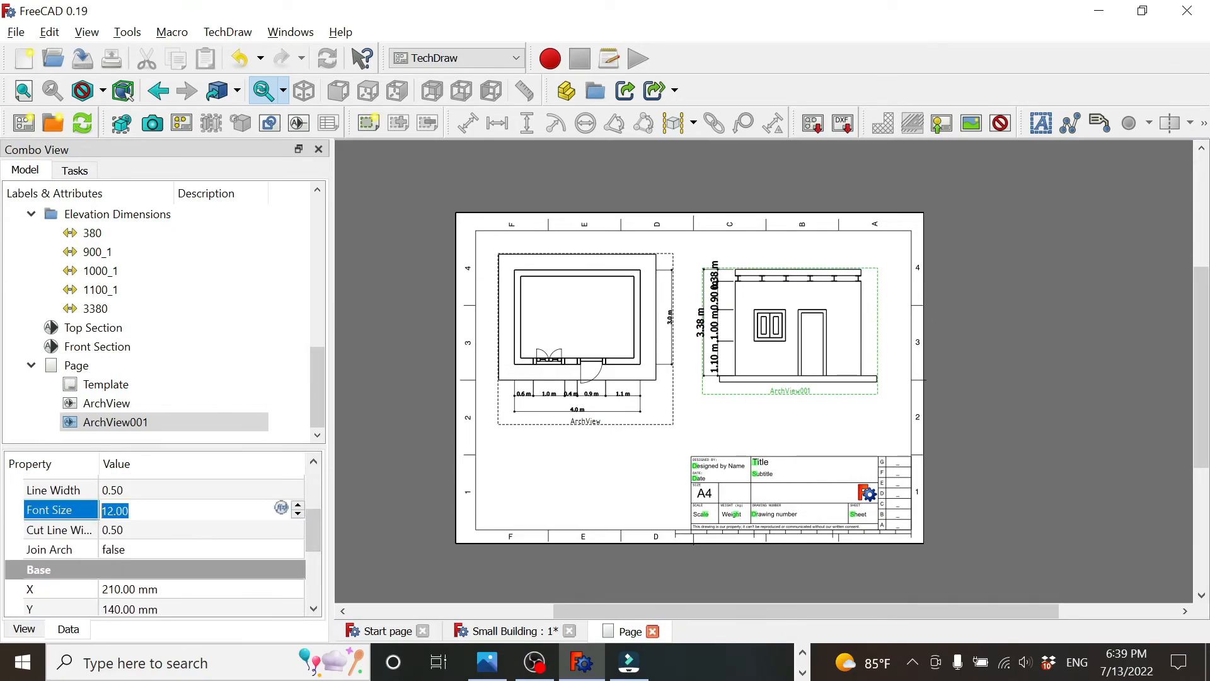
type("5")
key("Return")
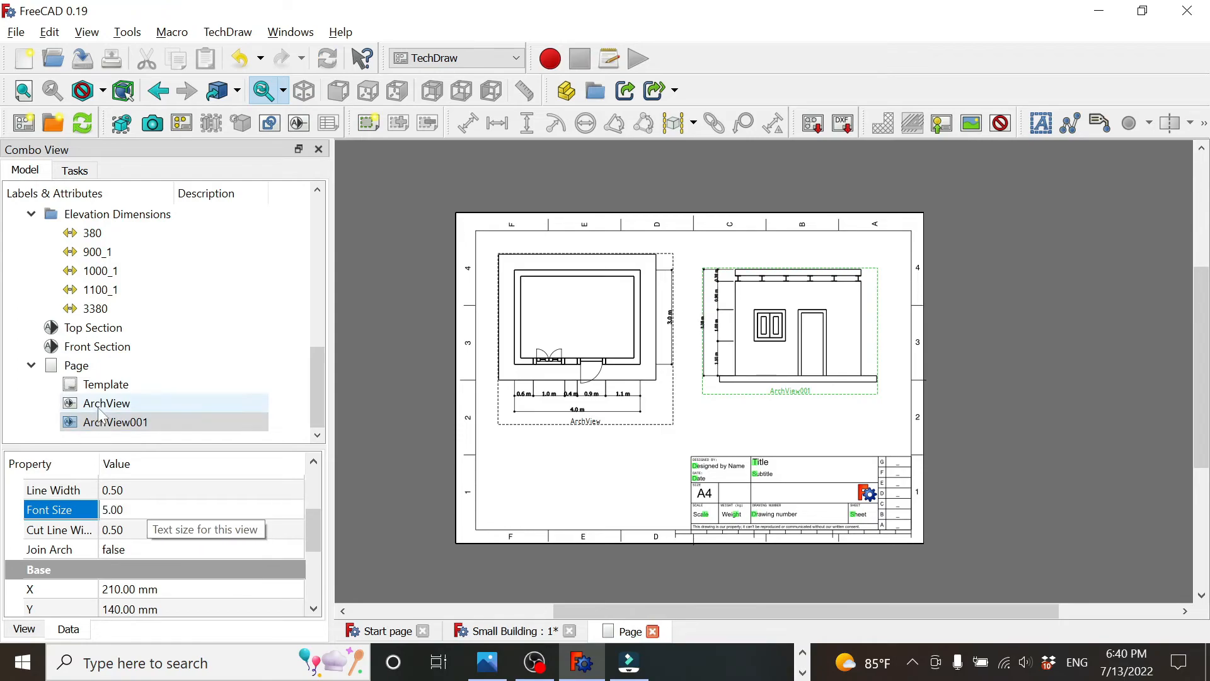
Set the font size of the plan view's dimension text to 5 as well
left_click(106, 402)
left_click(124, 514)
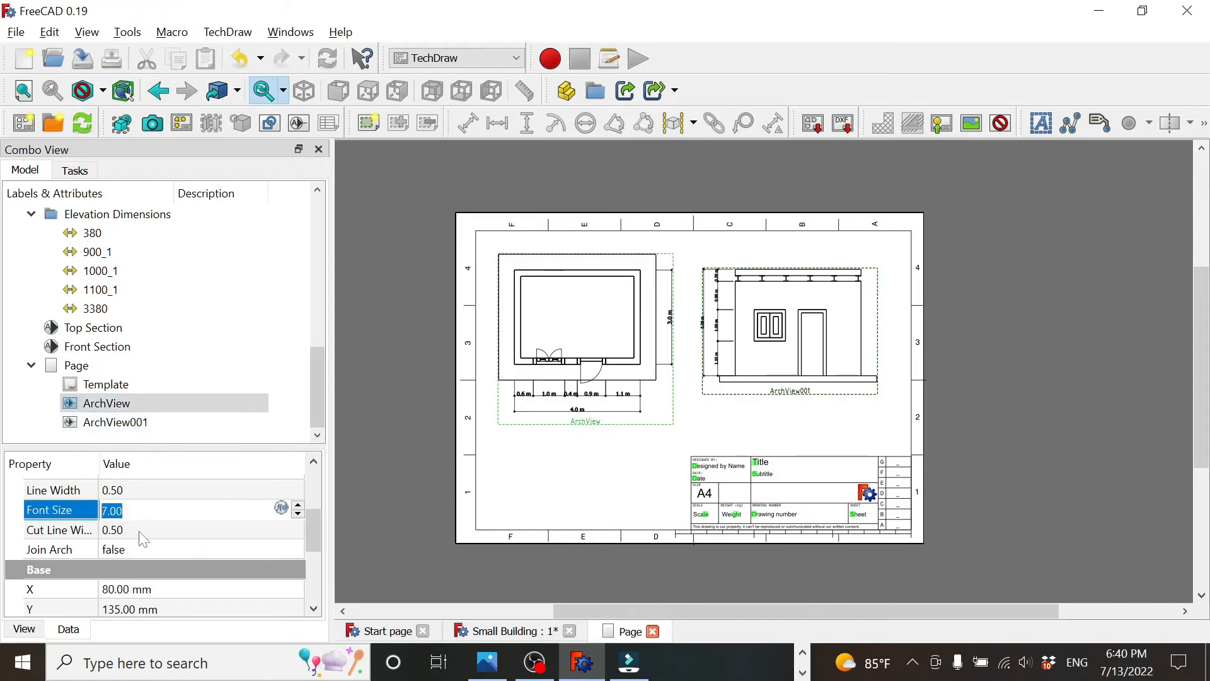
type("5")
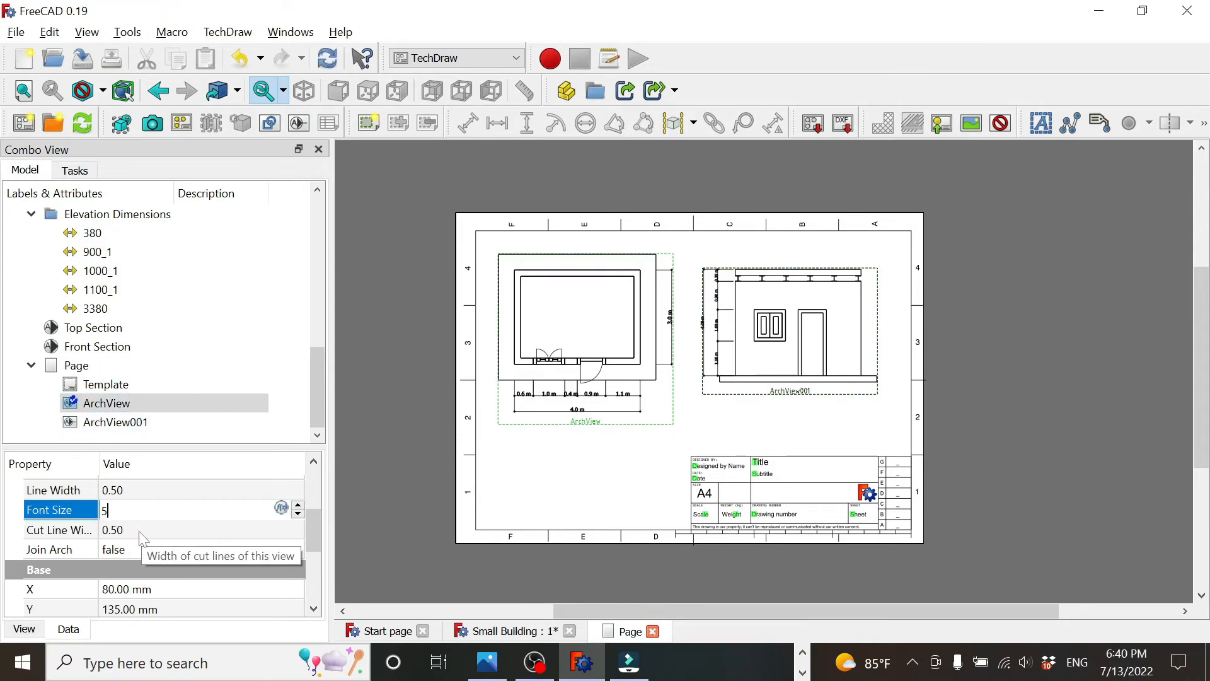
key("Return")
scroll(974, 359, "up", 1)
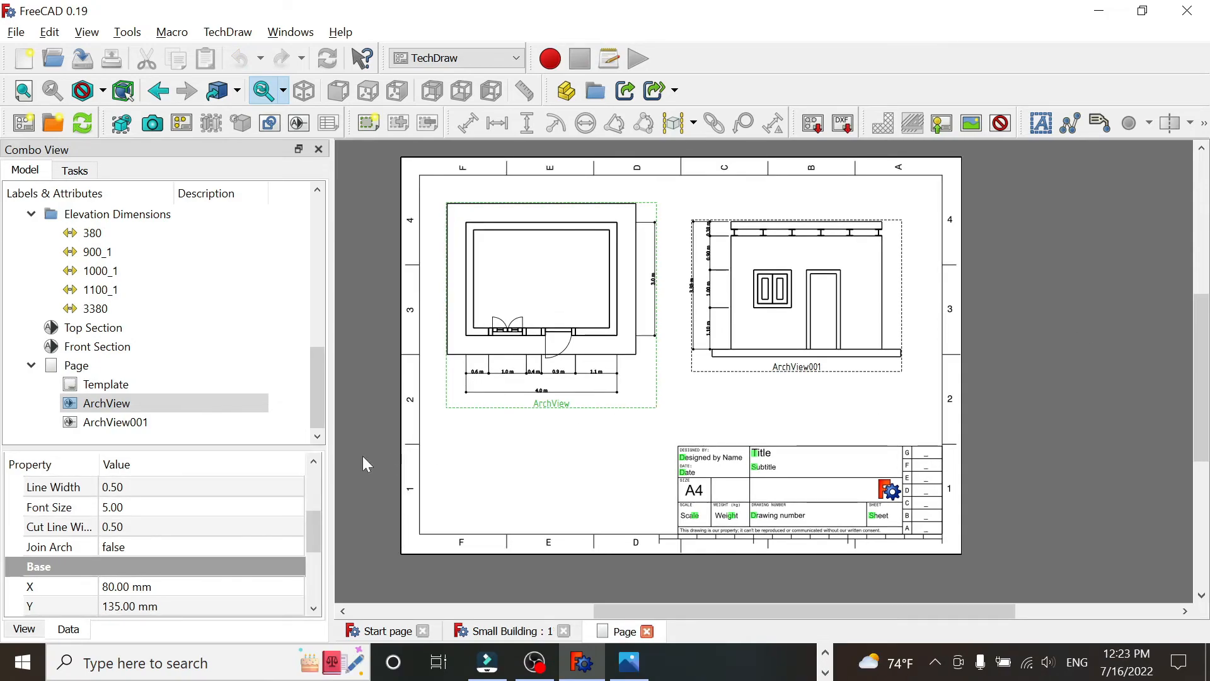
Examine the Building and its Top Section and Front Section planes in the 3D model, and return to the drawing page with the plan view selected
left_click_drag(315, 390, 310, 238)
left_click(103, 252)
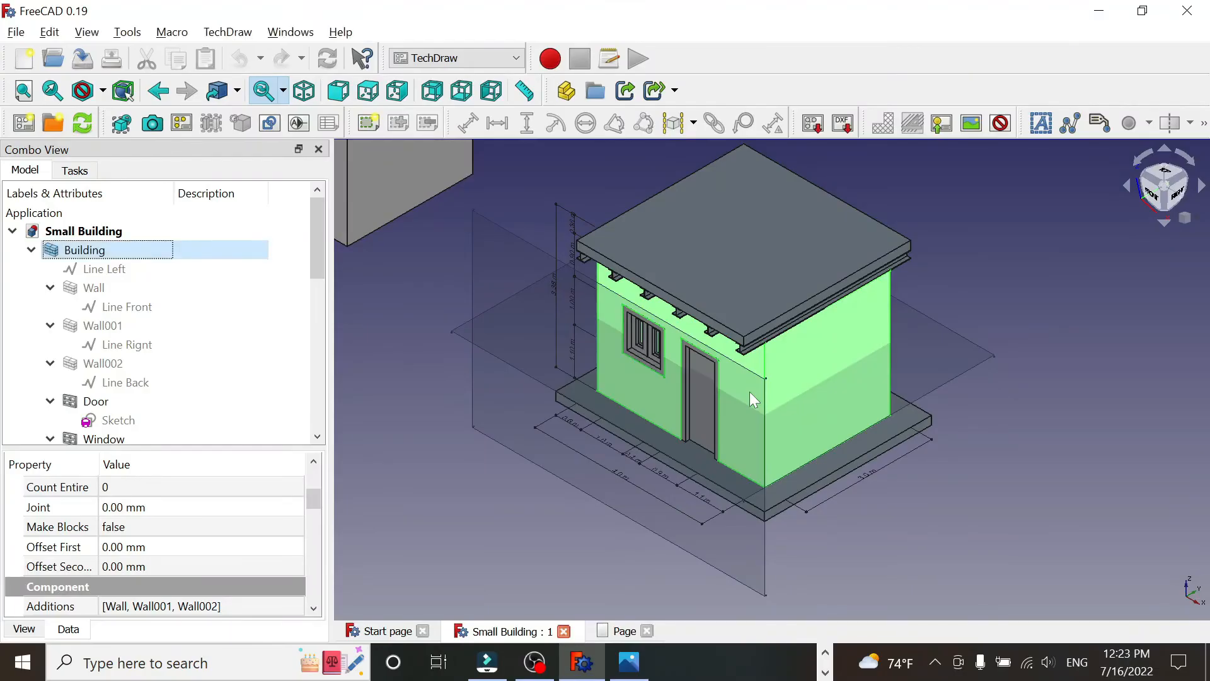
left_click_drag(309, 247, 313, 391)
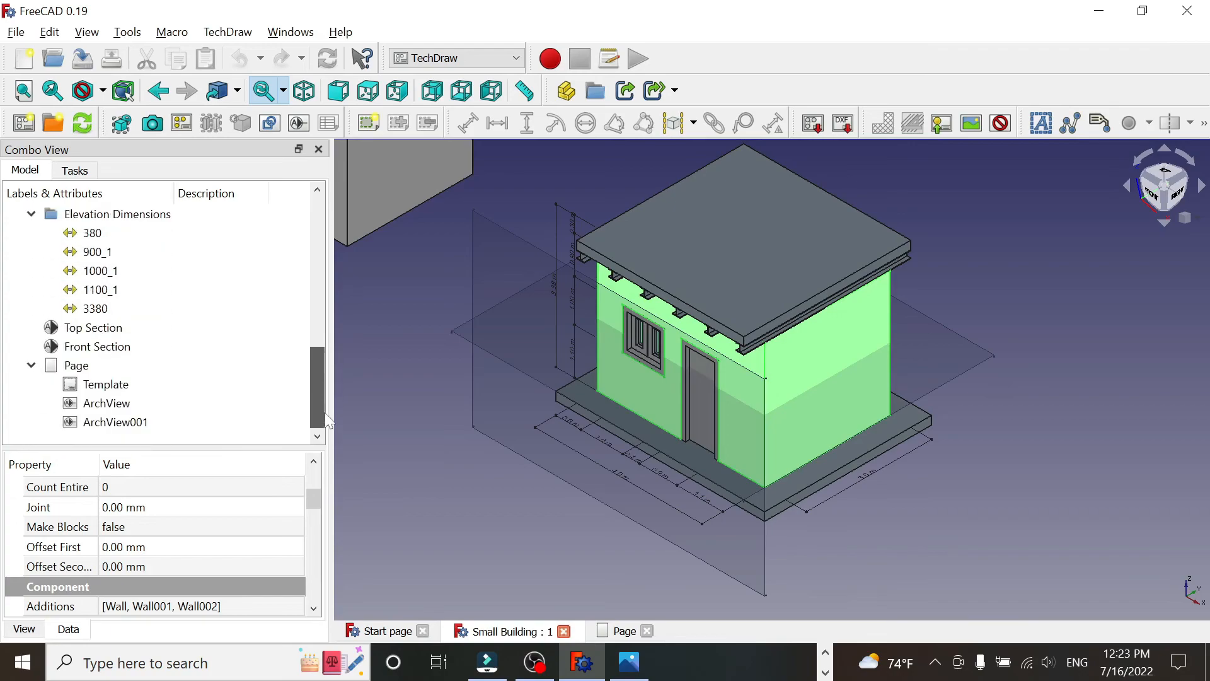
left_click(93, 328)
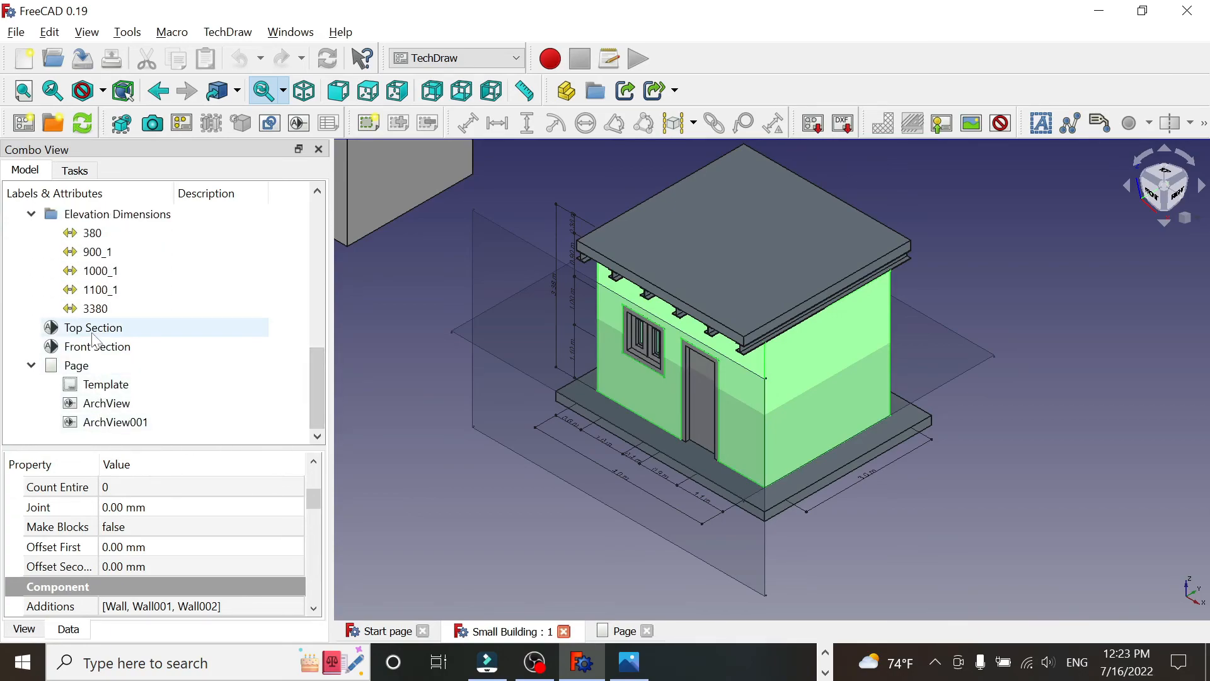
left_click(100, 349)
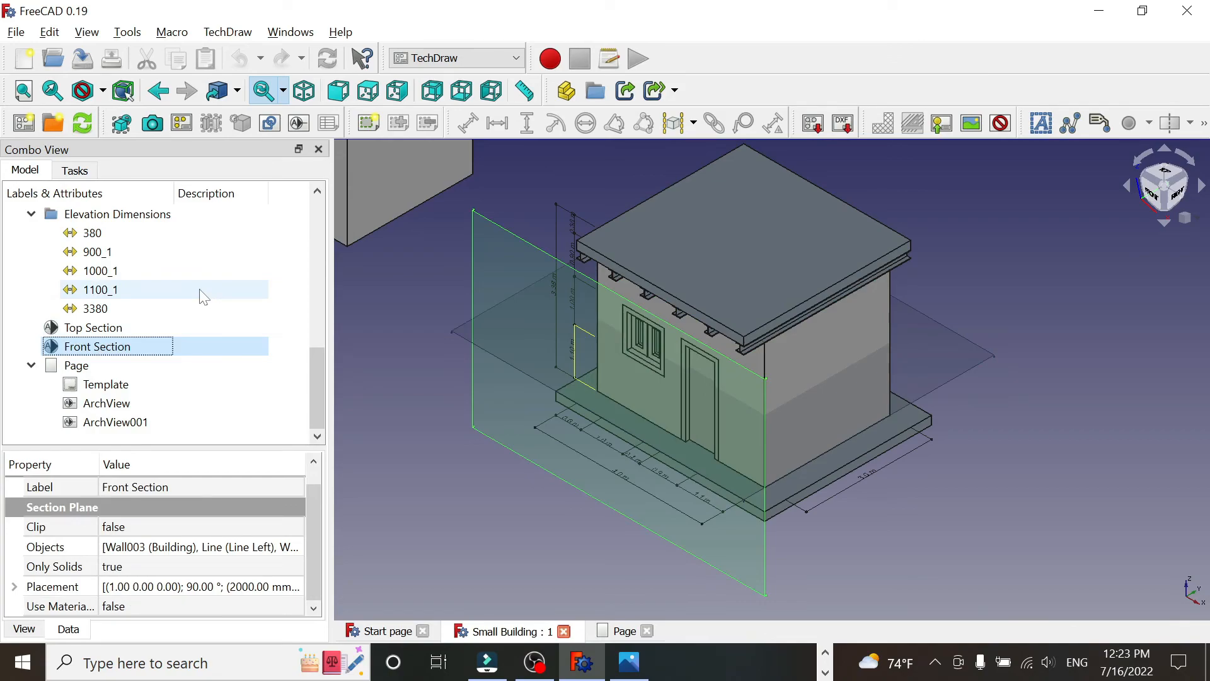
double_click(134, 405)
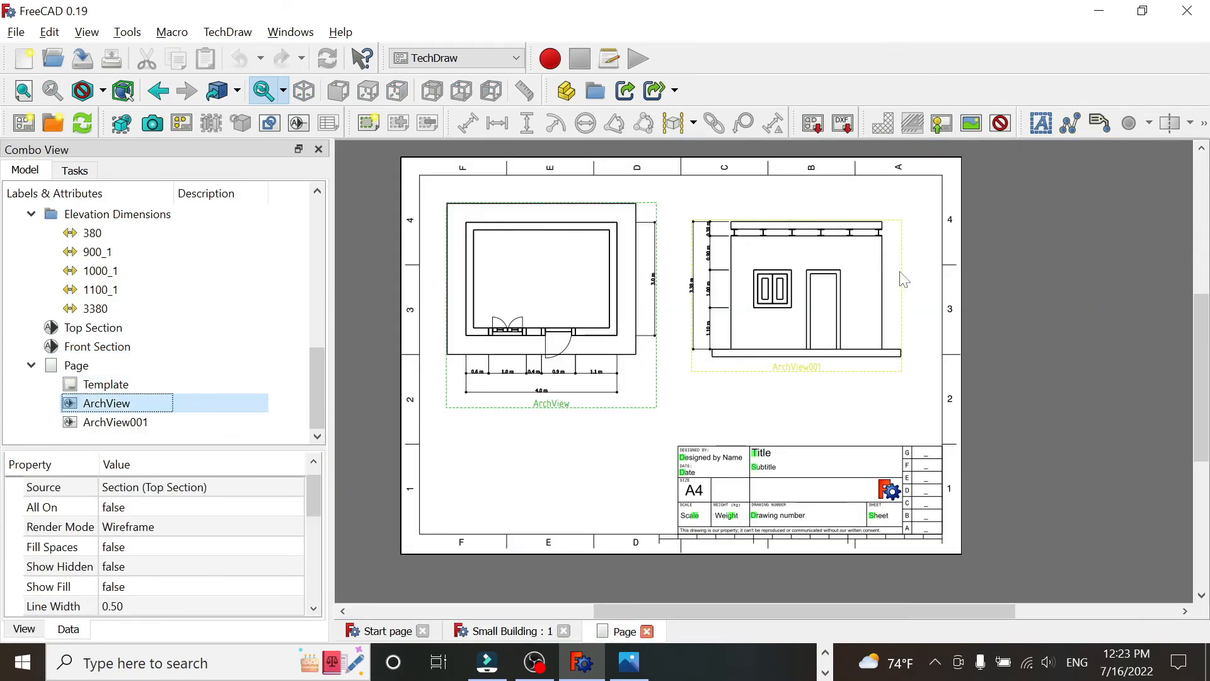